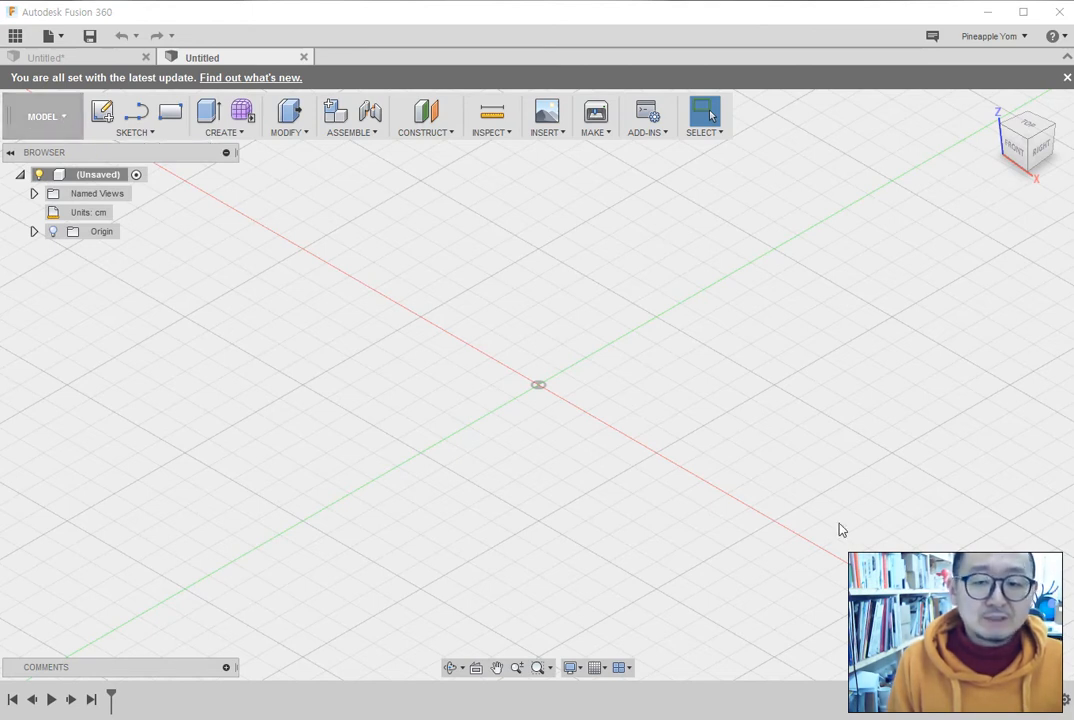
Look through the Patch, Render and Animation workspaces, ending back in the Model workspace.
{"action": "left_click", "coordinate": [63, 112]}
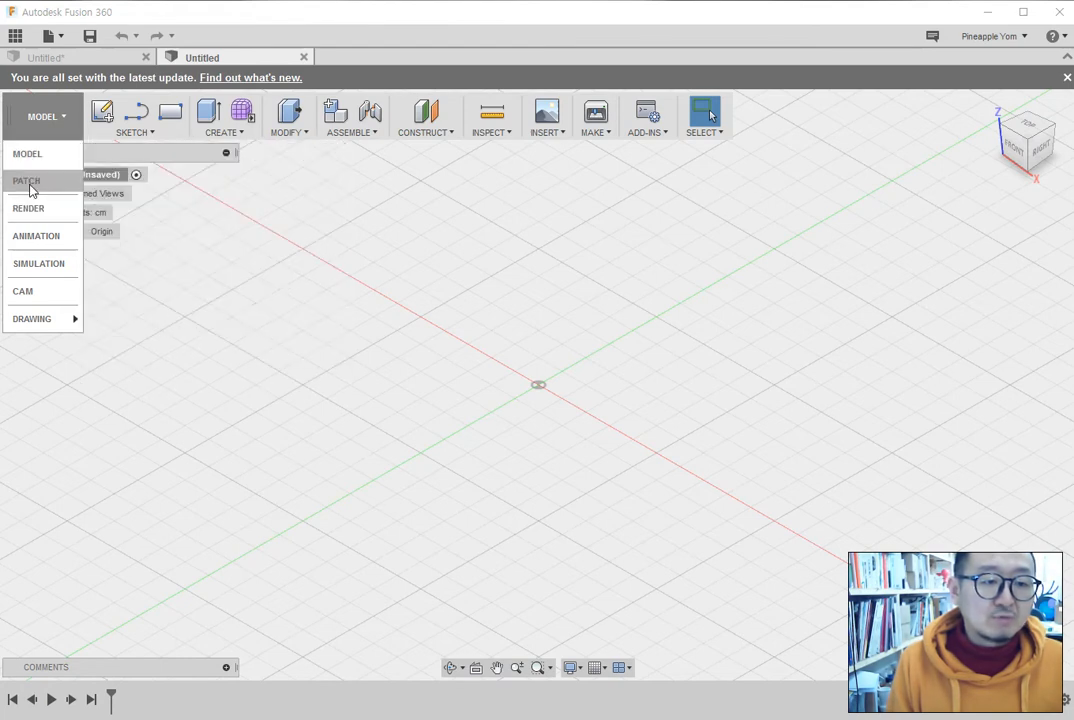
{"action": "left_click", "coordinate": [26, 181]}
{"action": "left_click", "coordinate": [63, 121]}
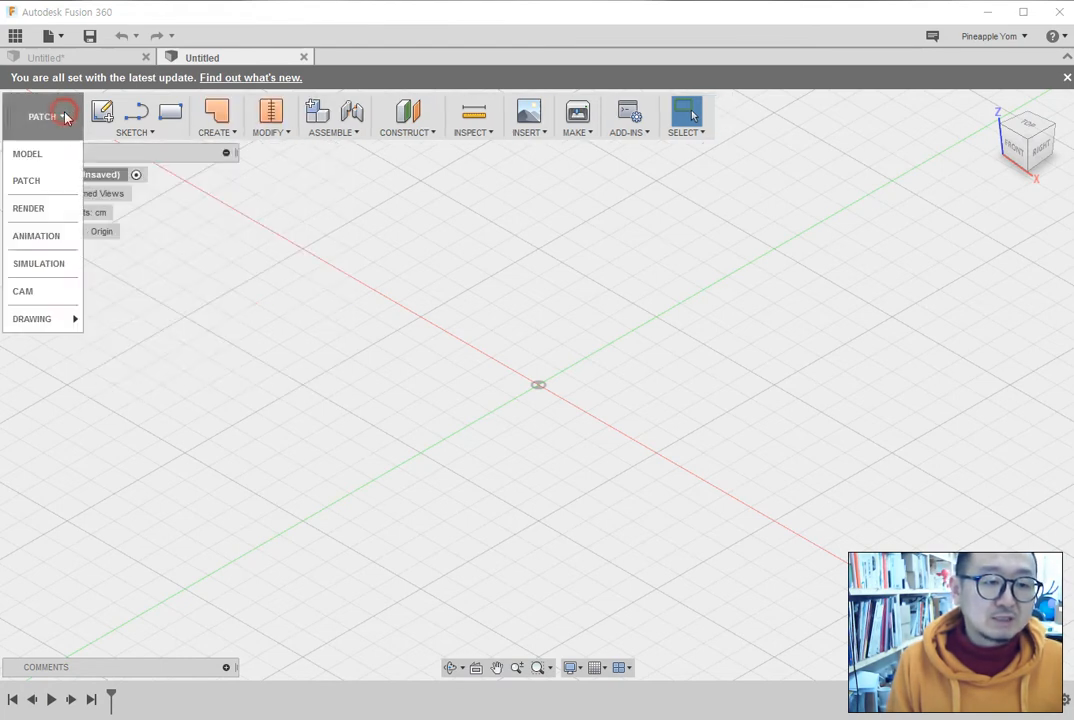
{"action": "left_click", "coordinate": [34, 209]}
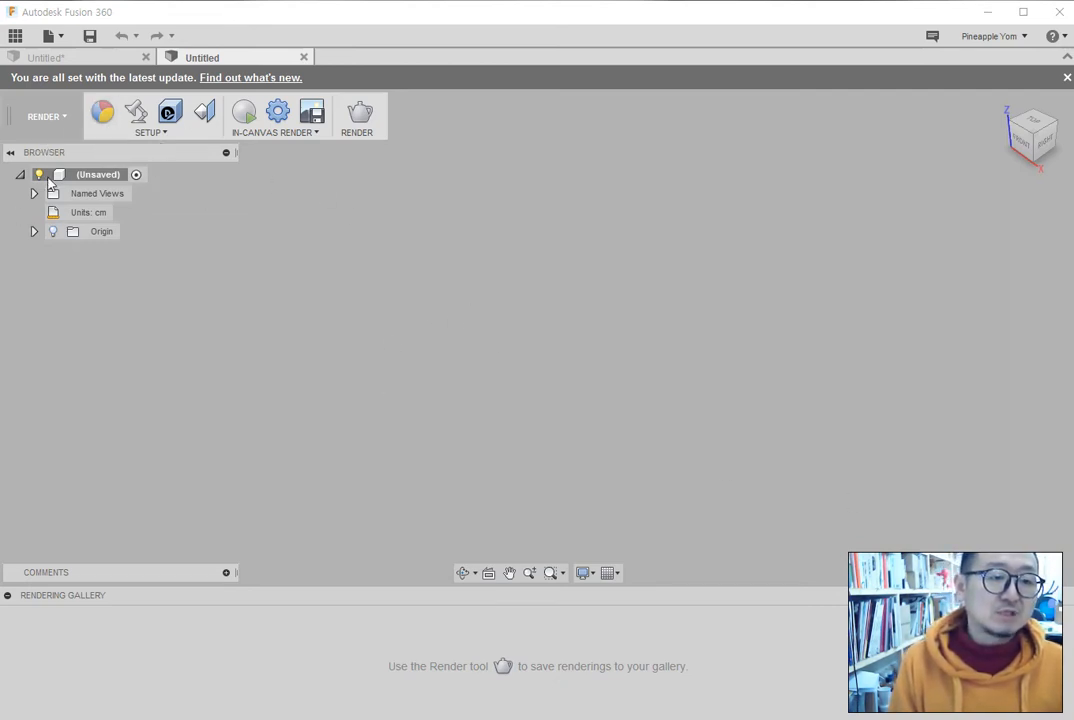
{"action": "left_click", "coordinate": [59, 116]}
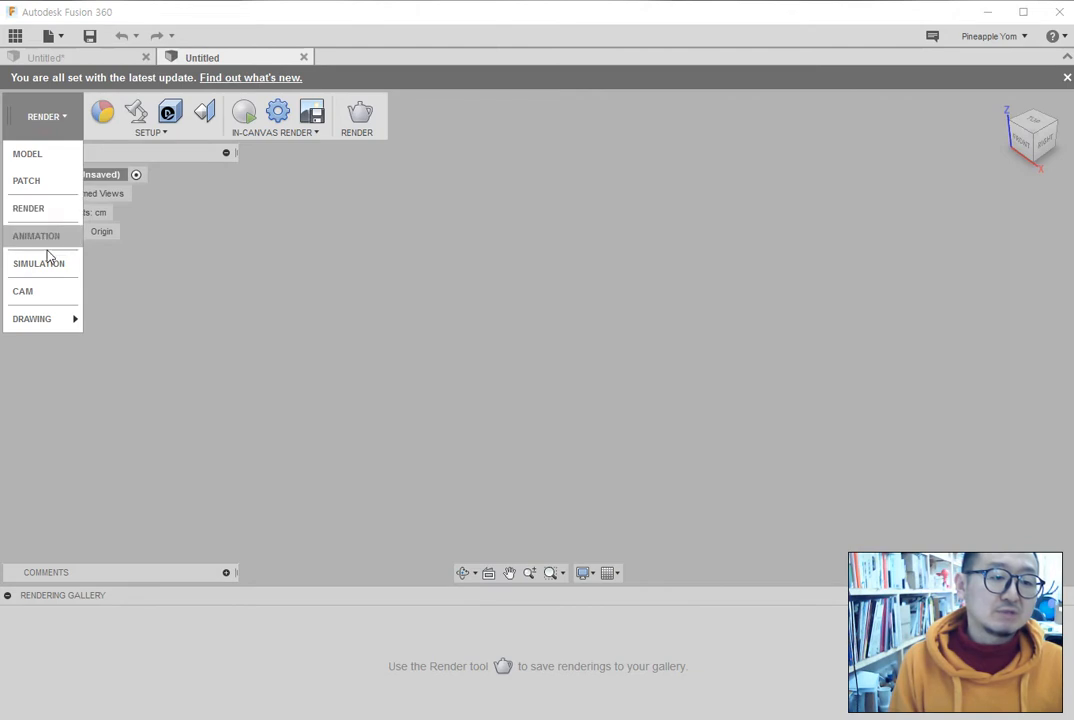
{"action": "left_click", "coordinate": [9, 238]}
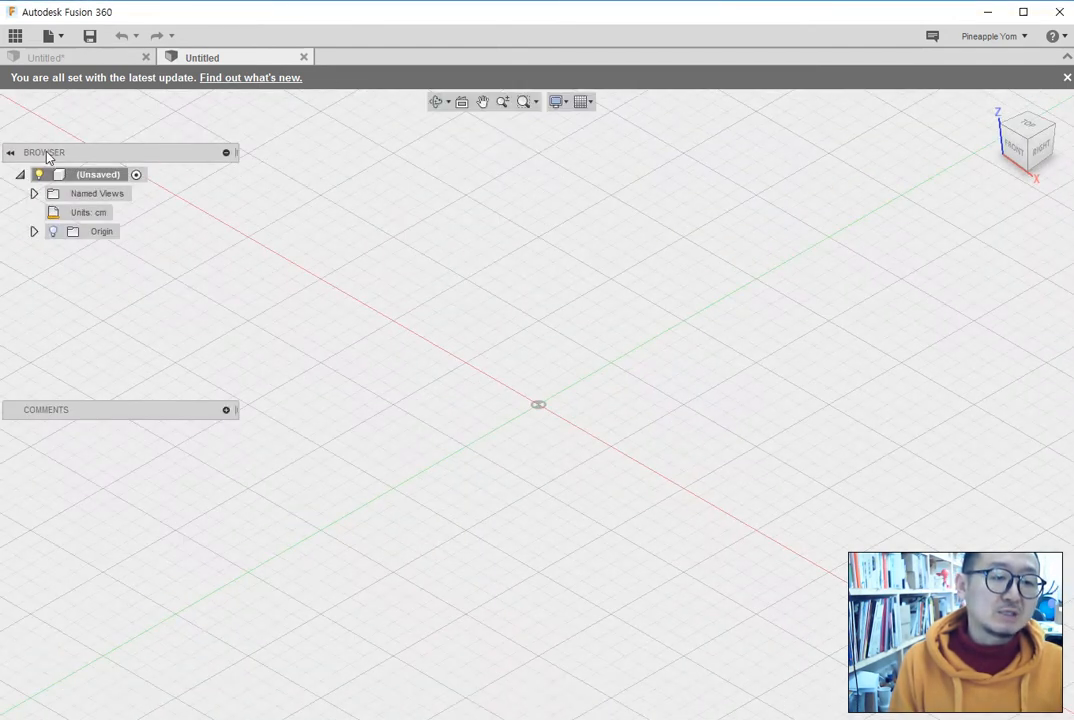
{"action": "left_click", "coordinate": [70, 116]}
{"action": "left_click", "coordinate": [60, 158]}
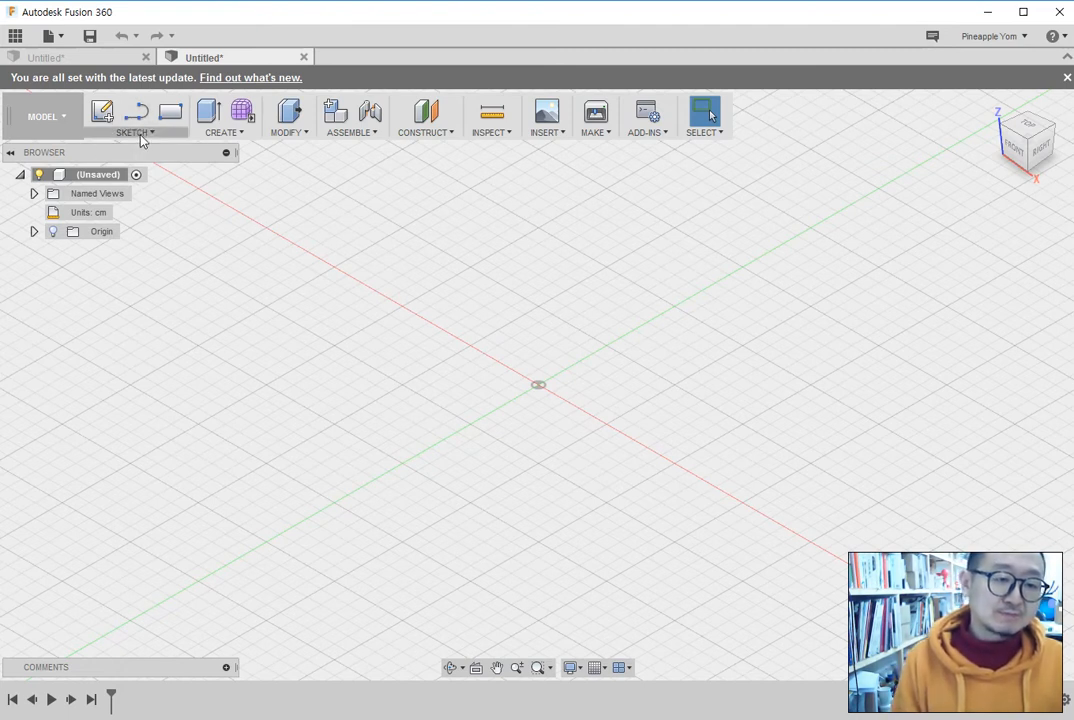
{"action": "left_click", "coordinate": [99, 113]}
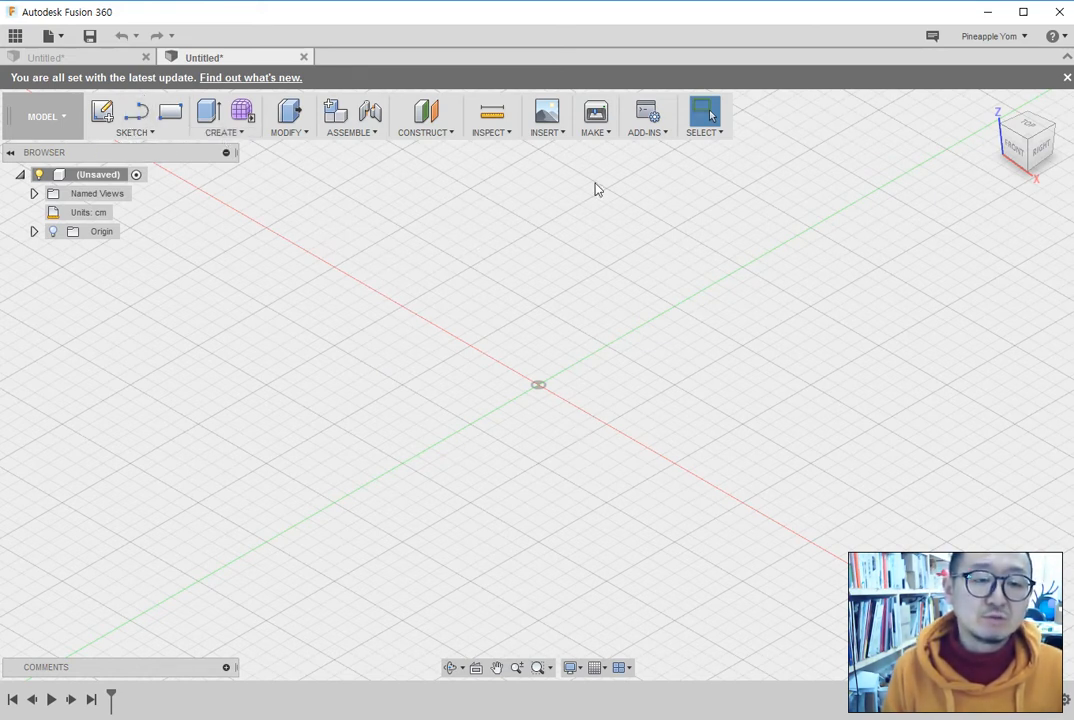
{"action": "left_click", "coordinate": [197, 137]}
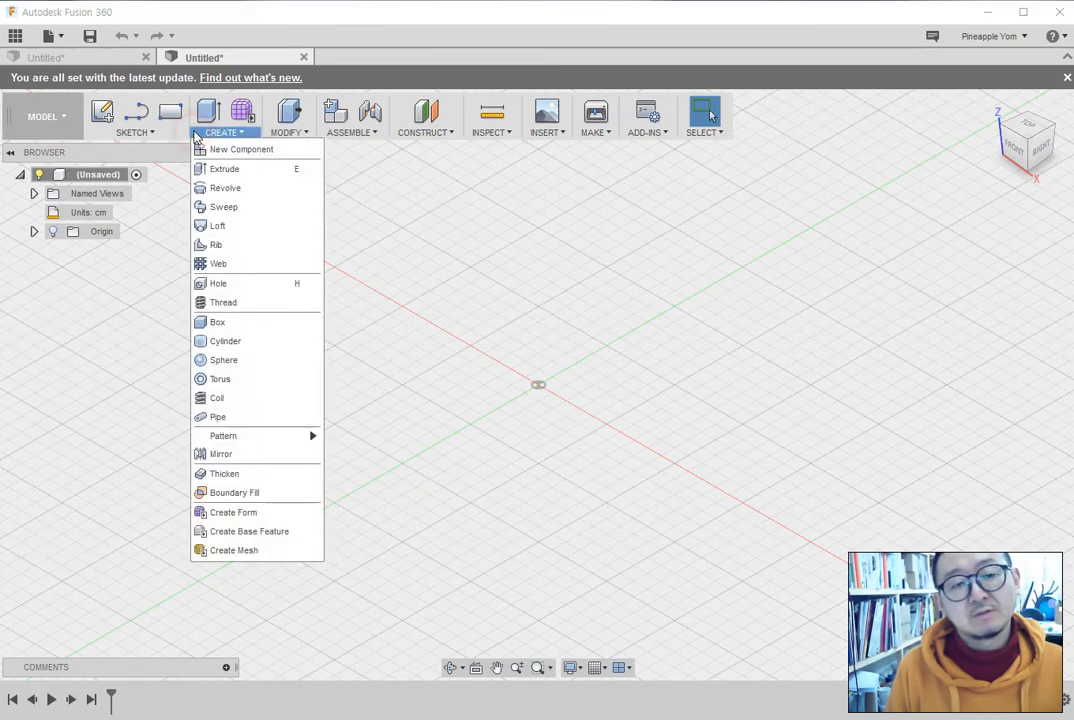
{"action": "left_click", "coordinate": [275, 133]}
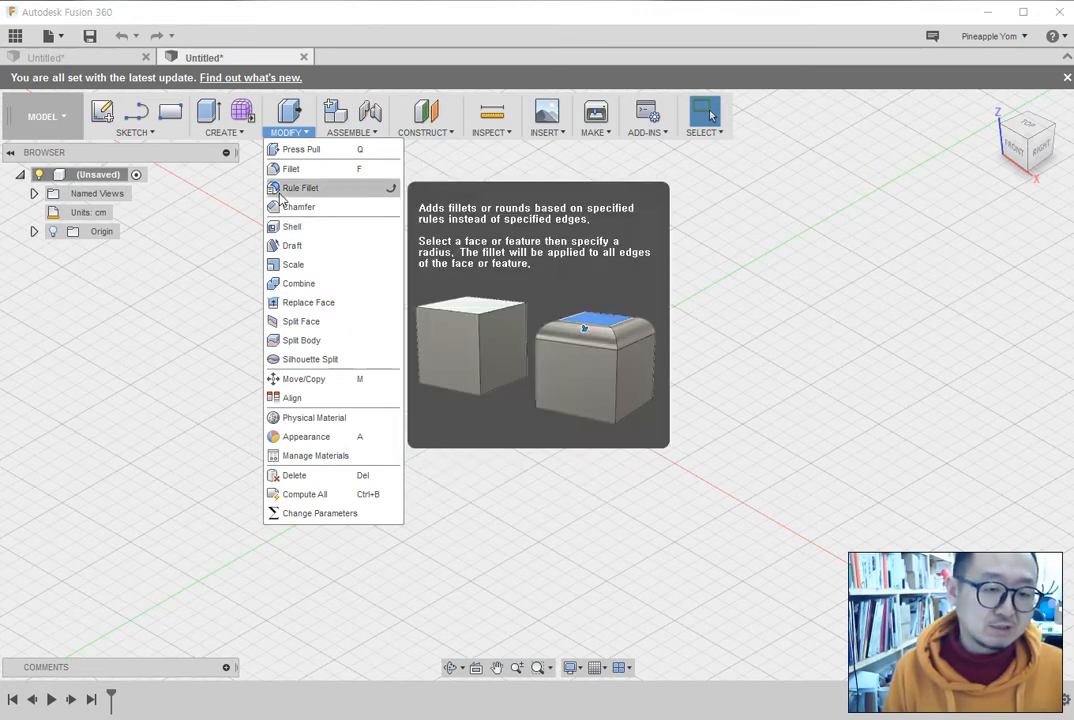
Sketch a 10 cm center-diameter circle at the origin on the horizontal ground plane and finish the sketch.
{"action": "left_click", "coordinate": [135, 133]}
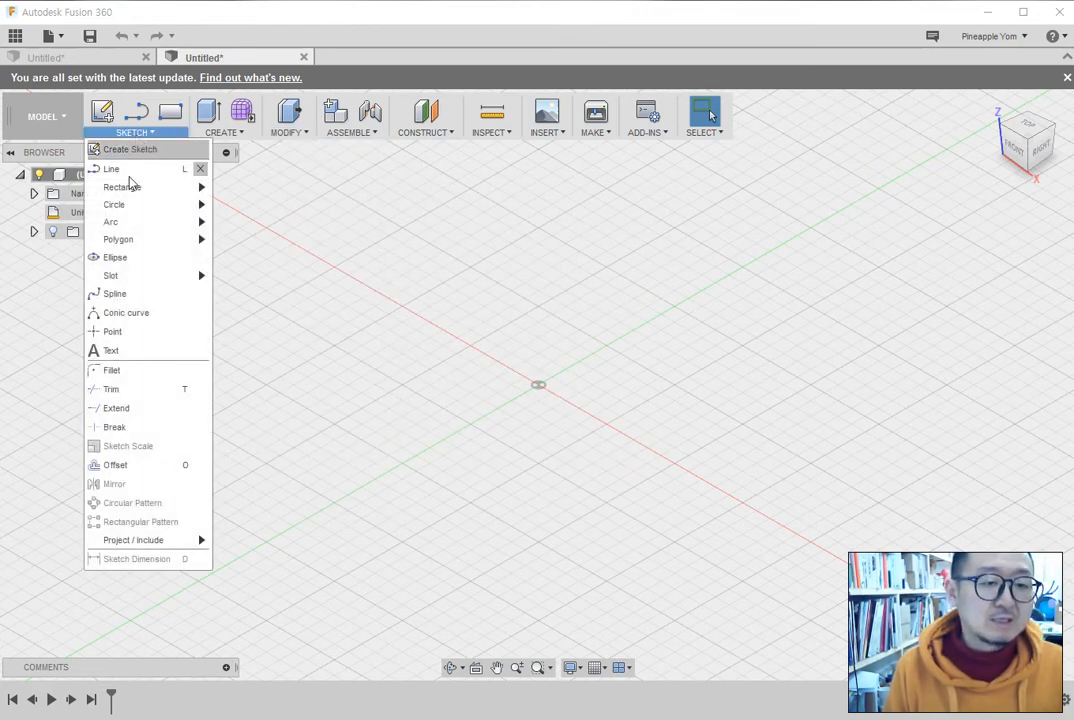
{"action": "mouse_move", "coordinate": [124, 224]}
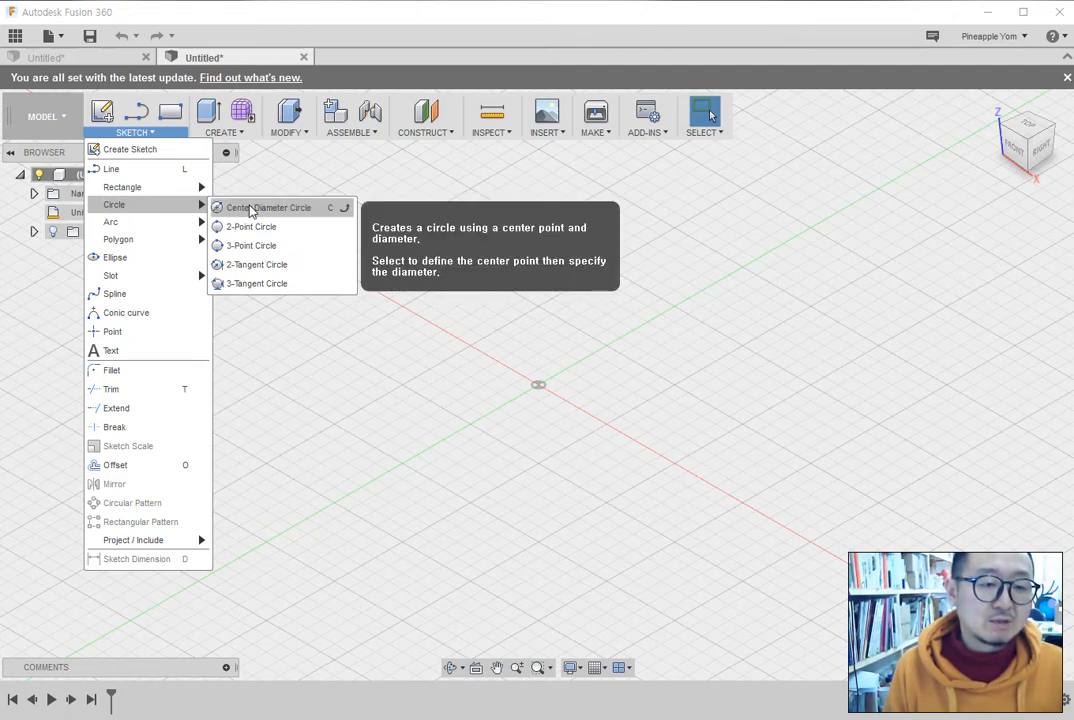
{"action": "left_click", "coordinate": [249, 210]}
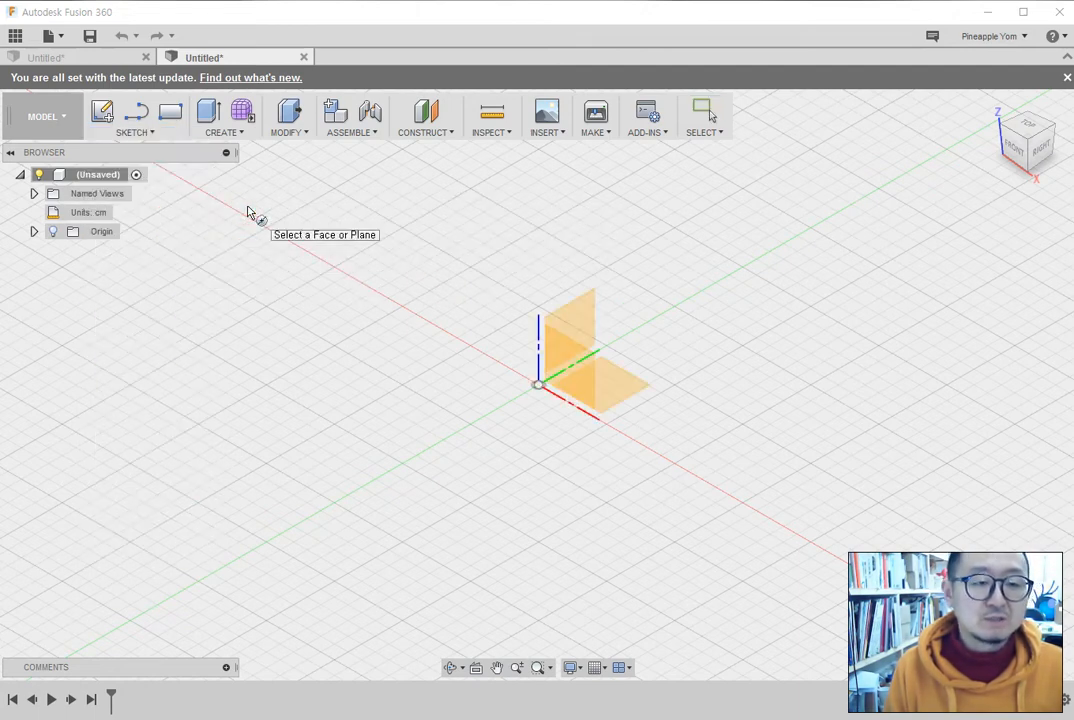
{"action": "left_click", "coordinate": [134, 133]}
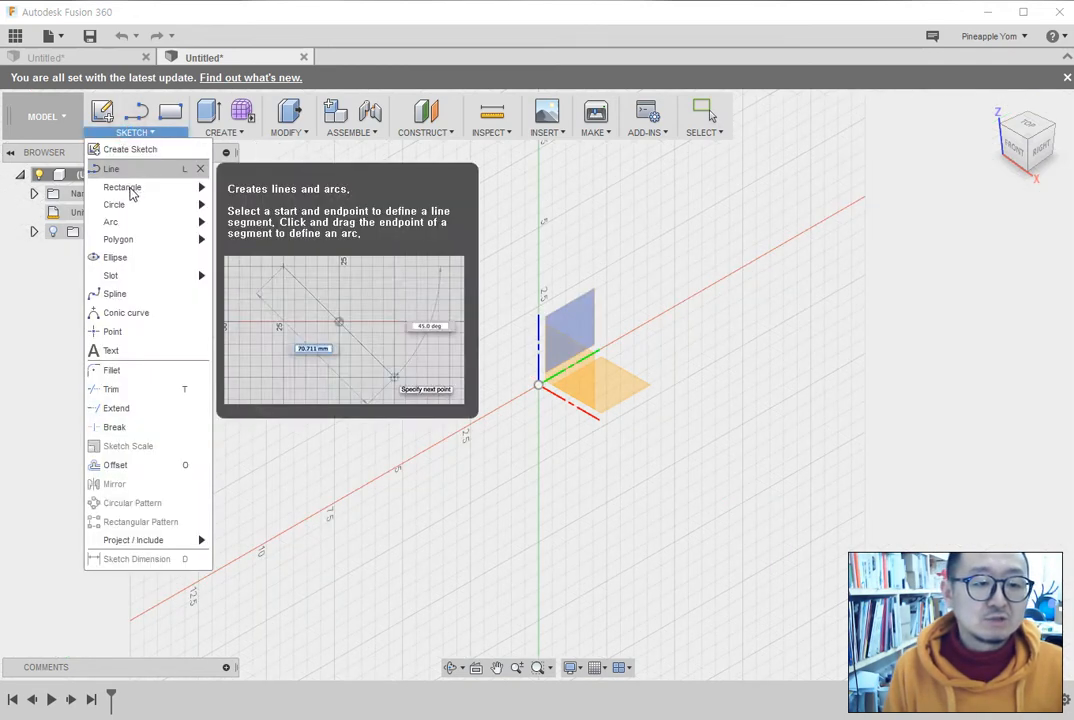
{"action": "mouse_move", "coordinate": [130, 206]}
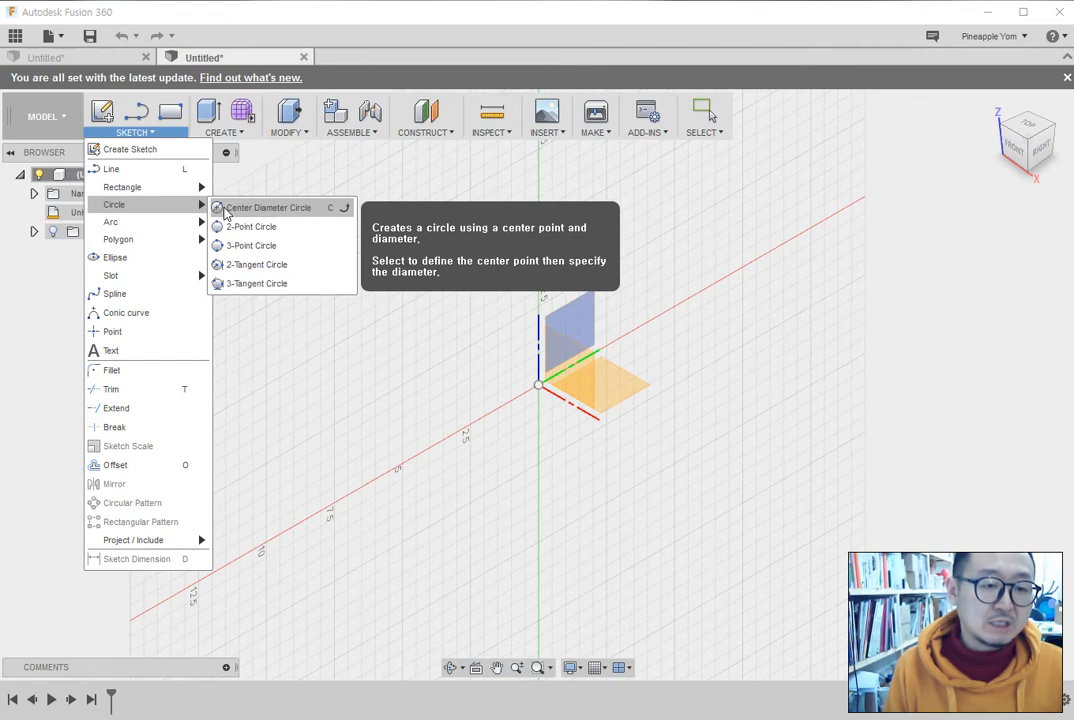
{"action": "left_click", "coordinate": [226, 209]}
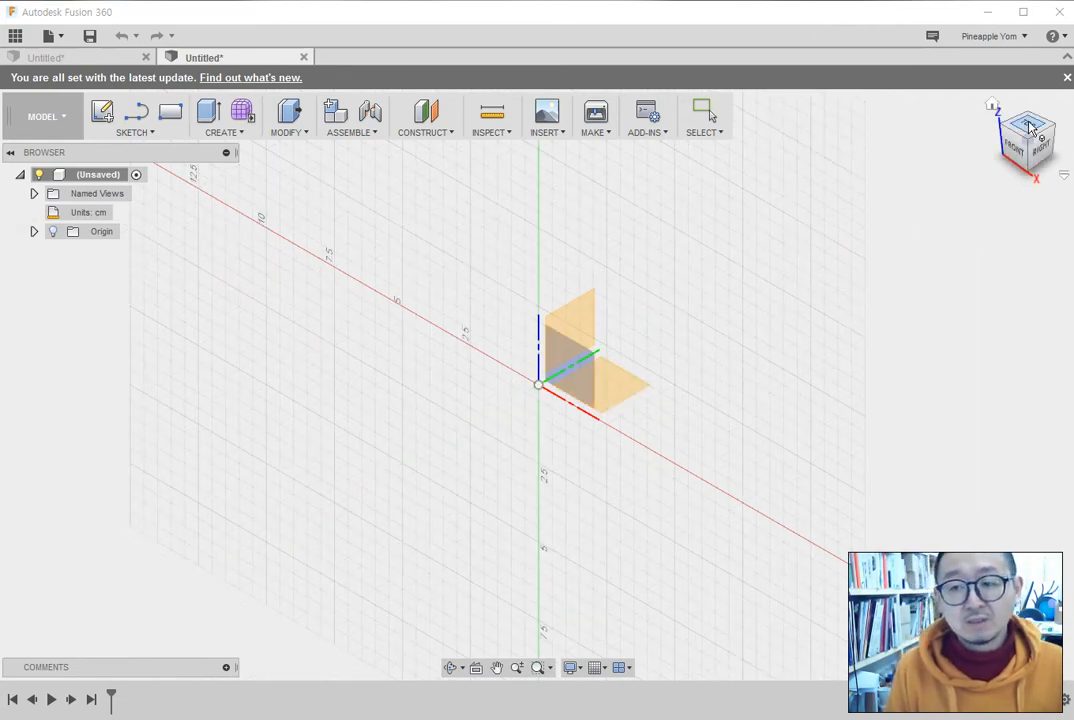
{"action": "left_click_drag", "start_coordinate": [1009, 165], "coordinate": [1036, 167]}
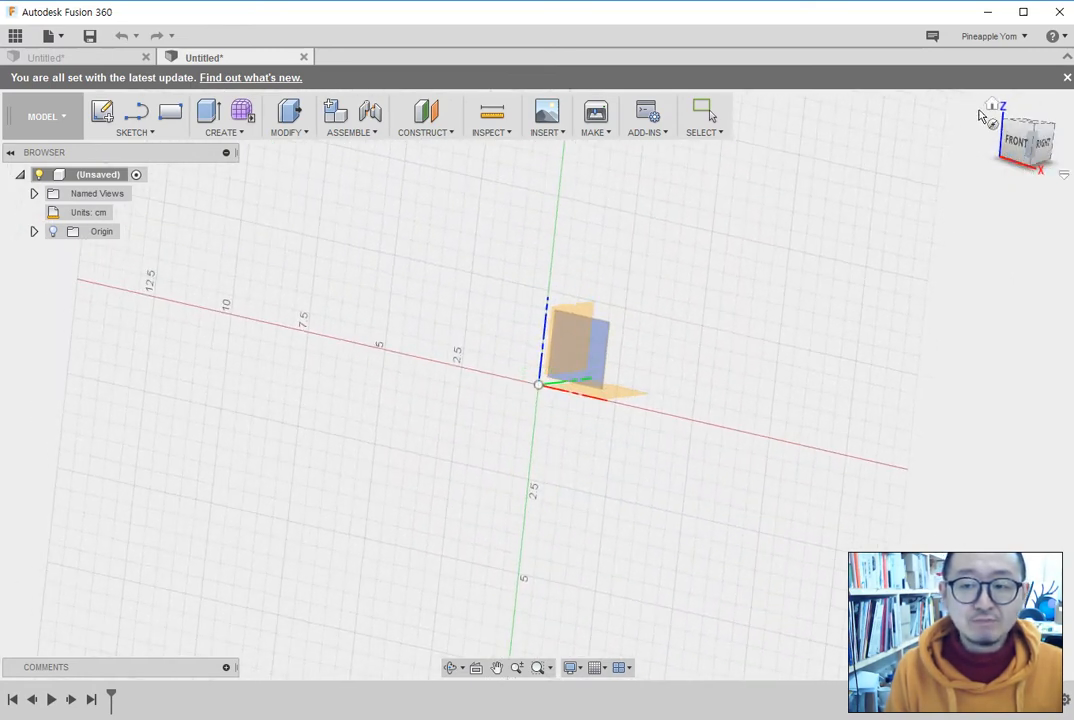
{"action": "left_click", "coordinate": [992, 105]}
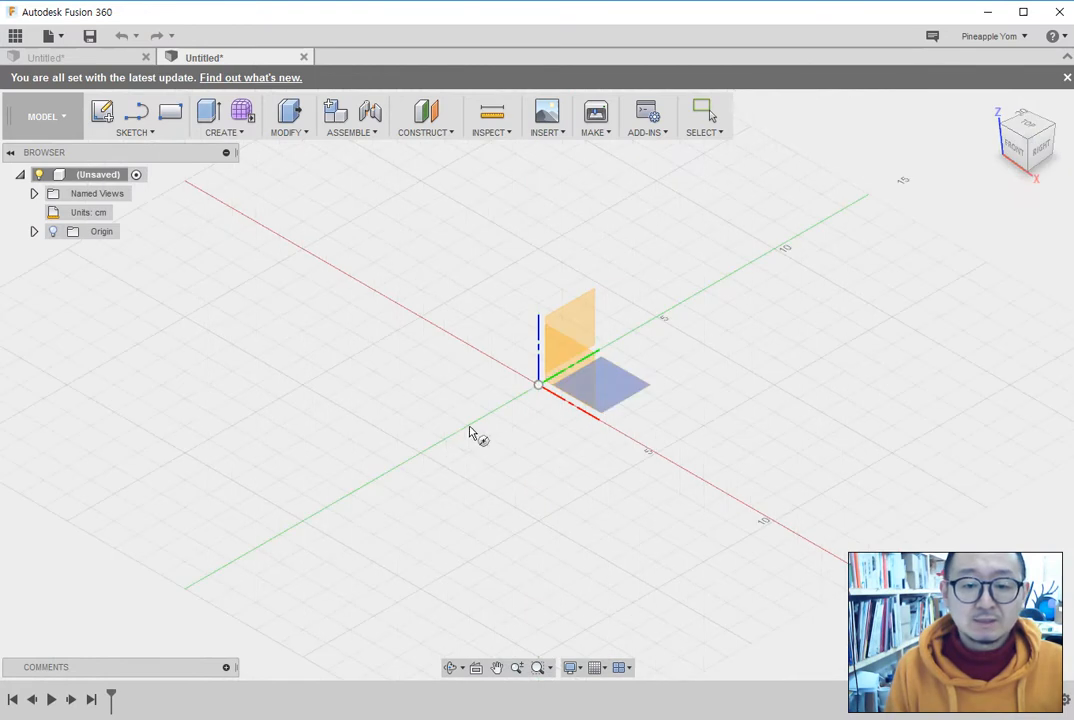
{"action": "left_click", "coordinate": [608, 390]}
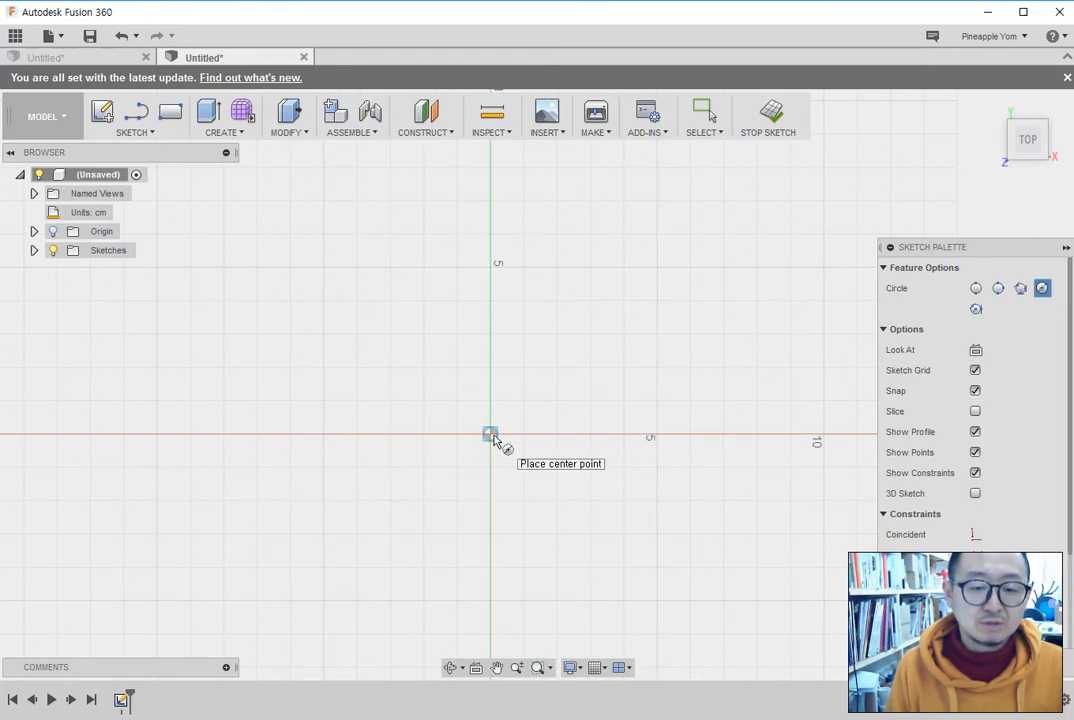
{"action": "left_click", "coordinate": [490, 435]}
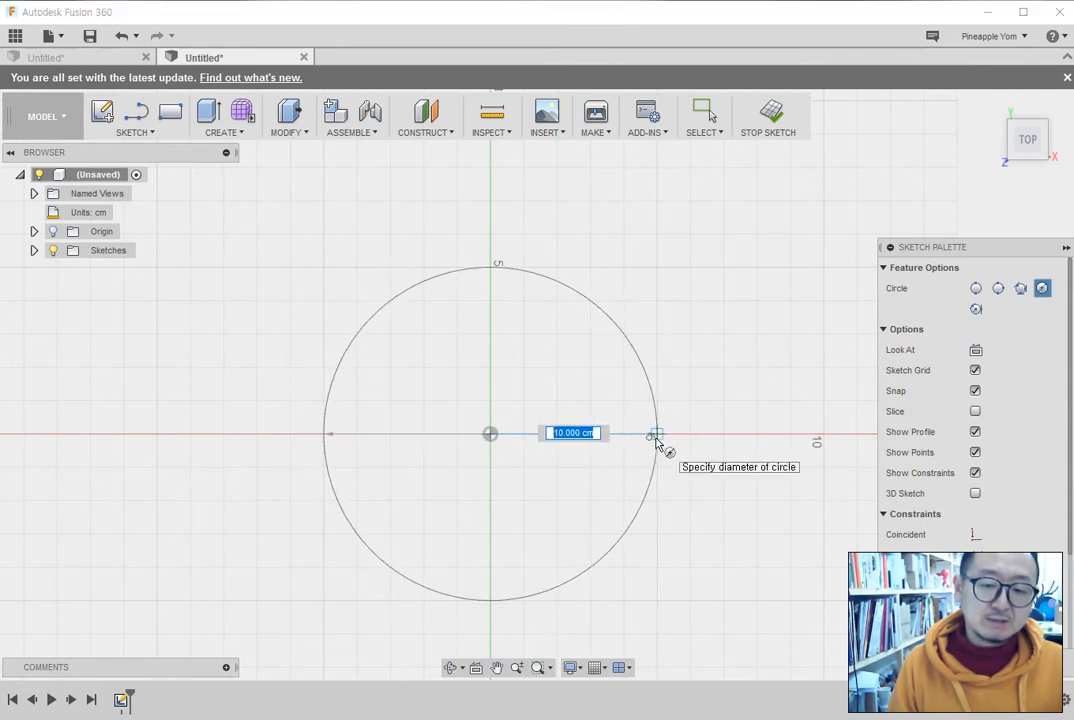
{"action": "left_click", "coordinate": [656, 436]}
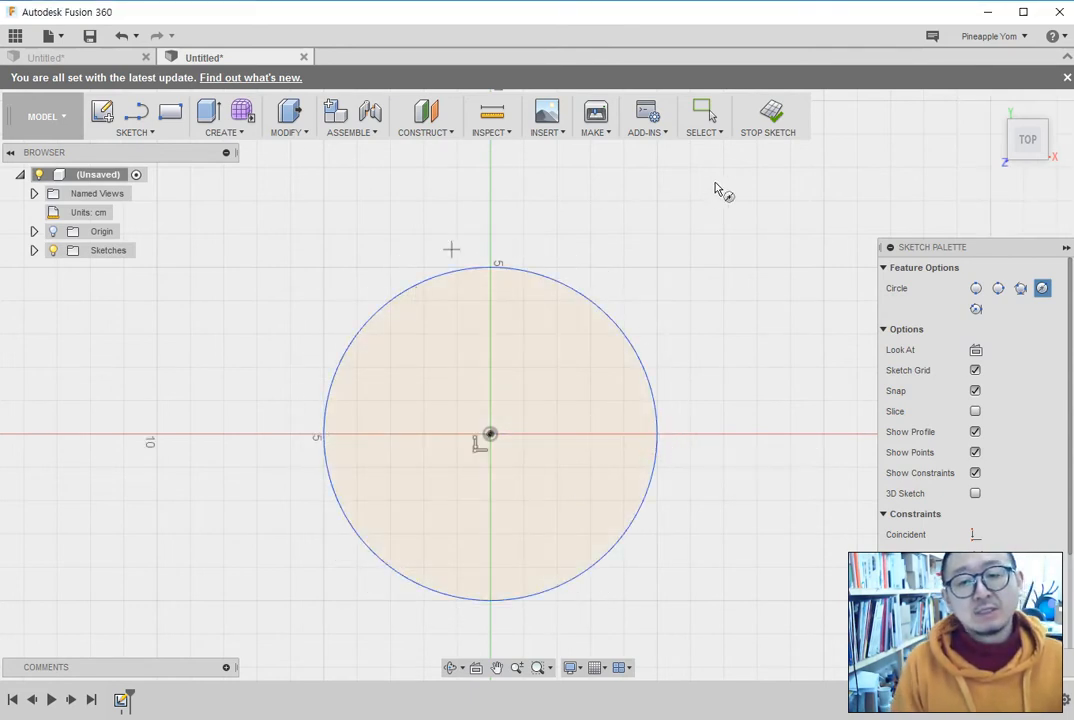
{"action": "left_click", "coordinate": [766, 114]}
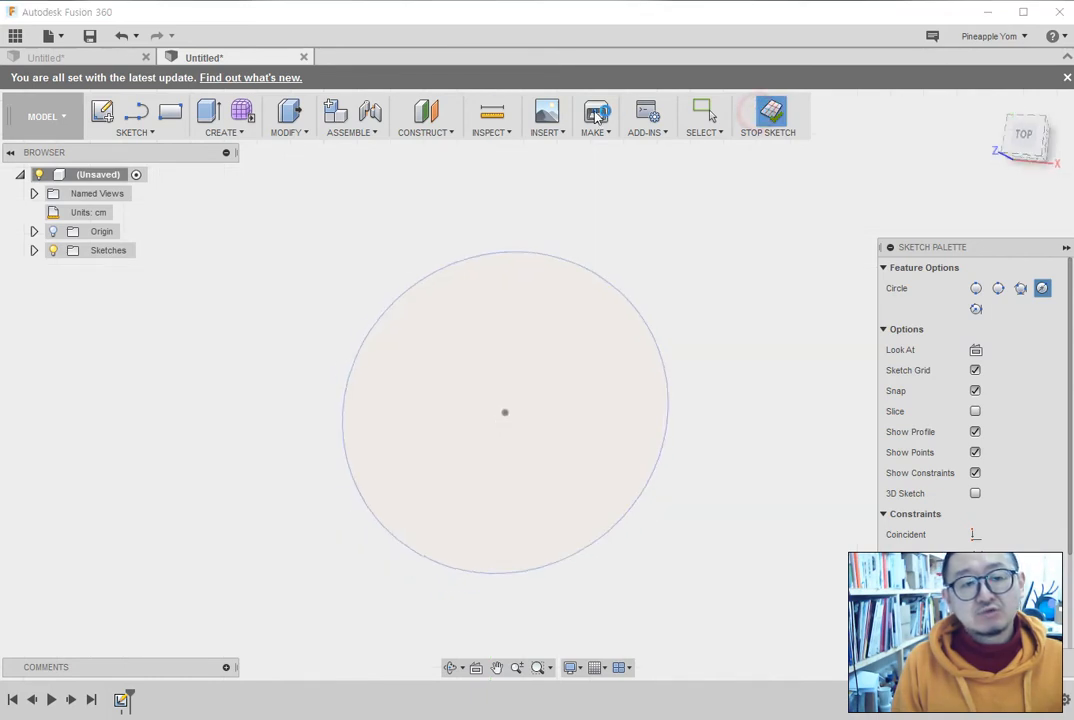
Extrude the circular profile upward 12 cm as a new body.
{"action": "left_click", "coordinate": [212, 133]}
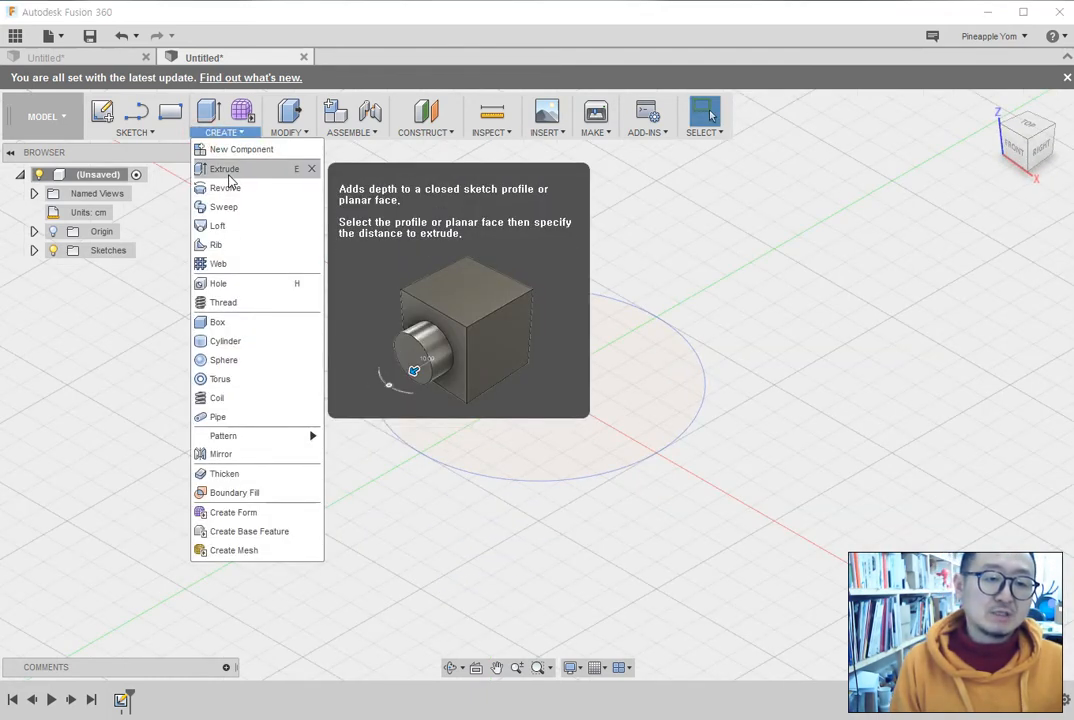
{"action": "left_click", "coordinate": [209, 113]}
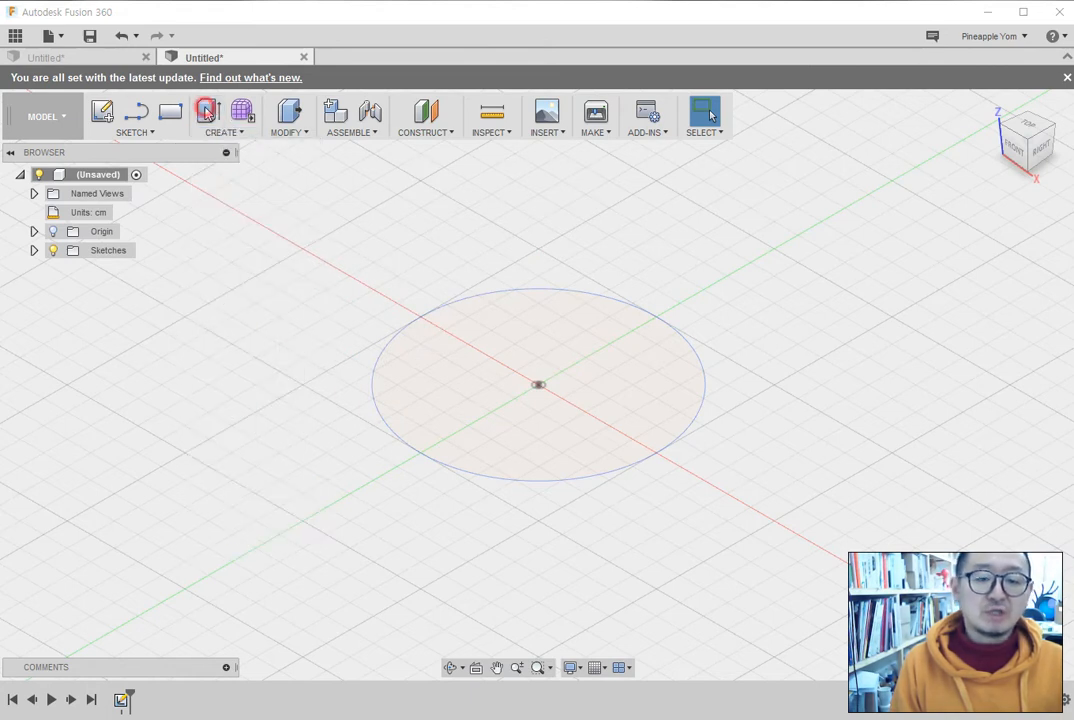
{"action": "left_click", "coordinate": [482, 380]}
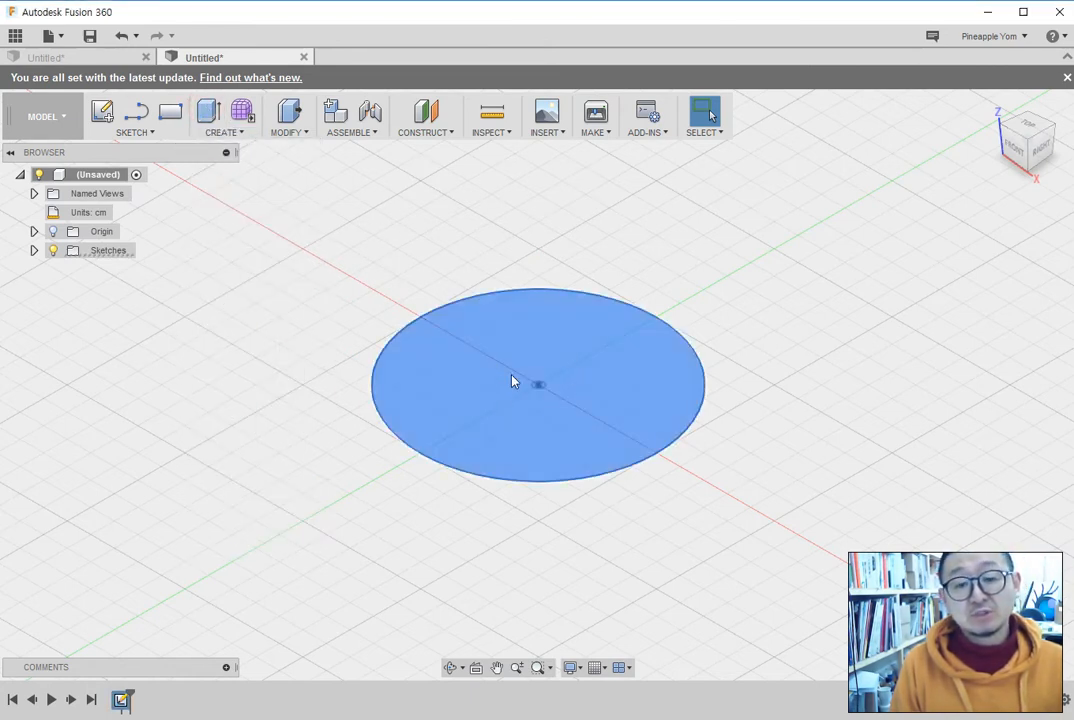
{"action": "left_click", "coordinate": [205, 114]}
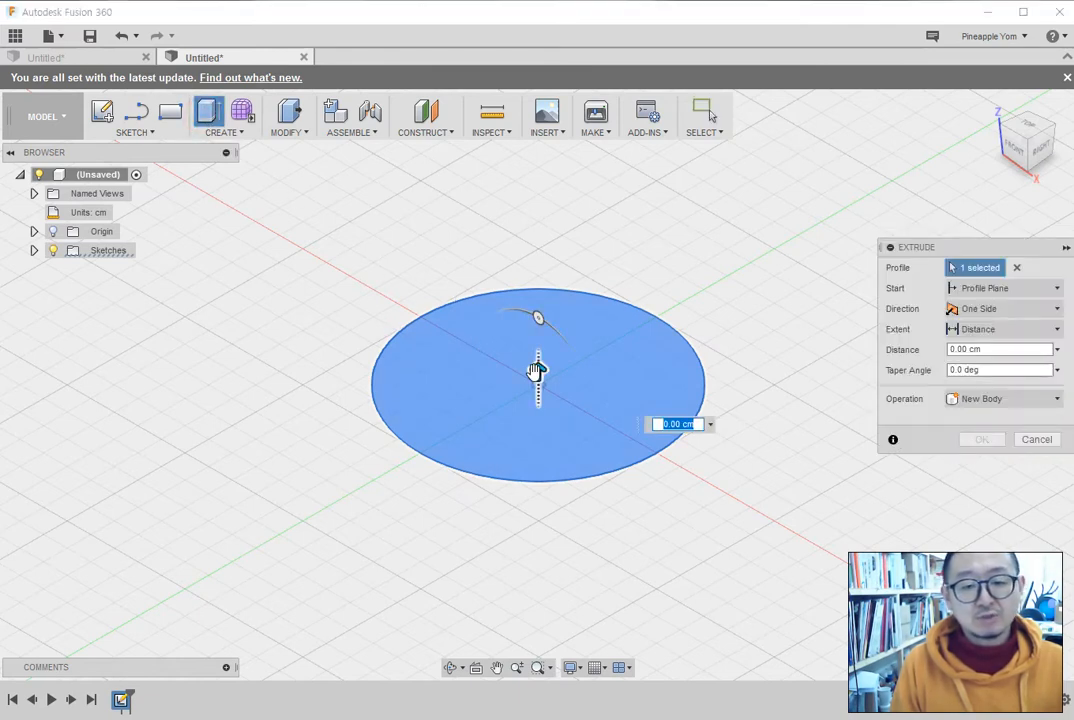
{"action": "left_click_drag", "start_coordinate": [538, 370], "coordinate": [538, 181]}
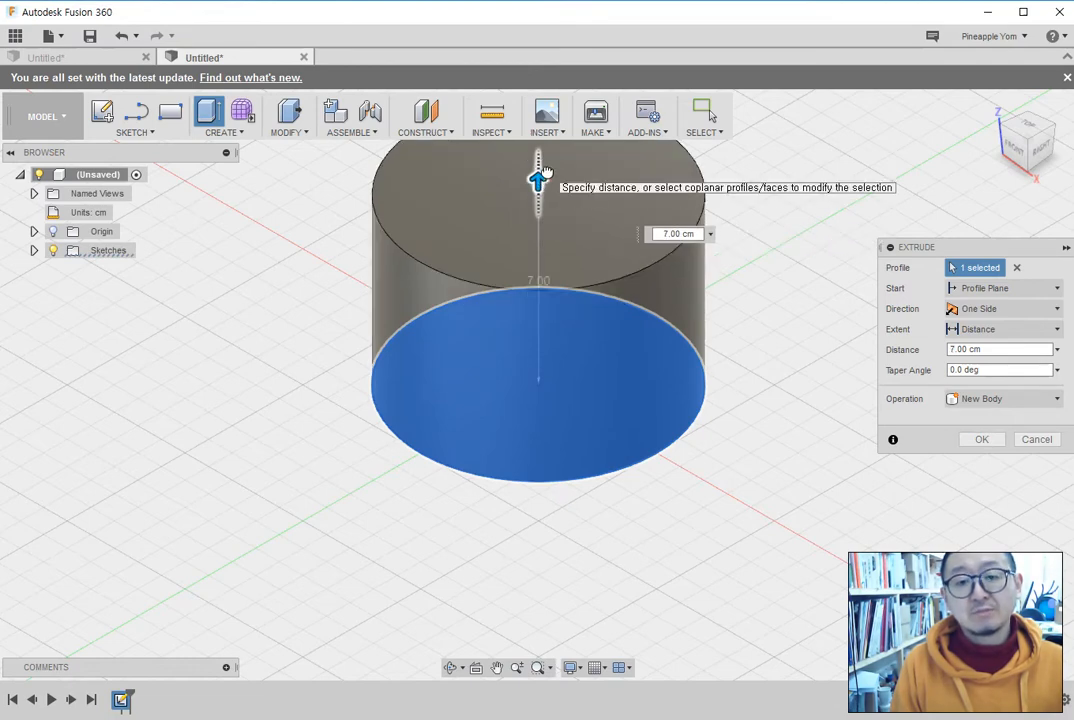
{"action": "scroll", "coordinate": [583, 406], "scroll_direction": "up", "scroll_amount": 3}
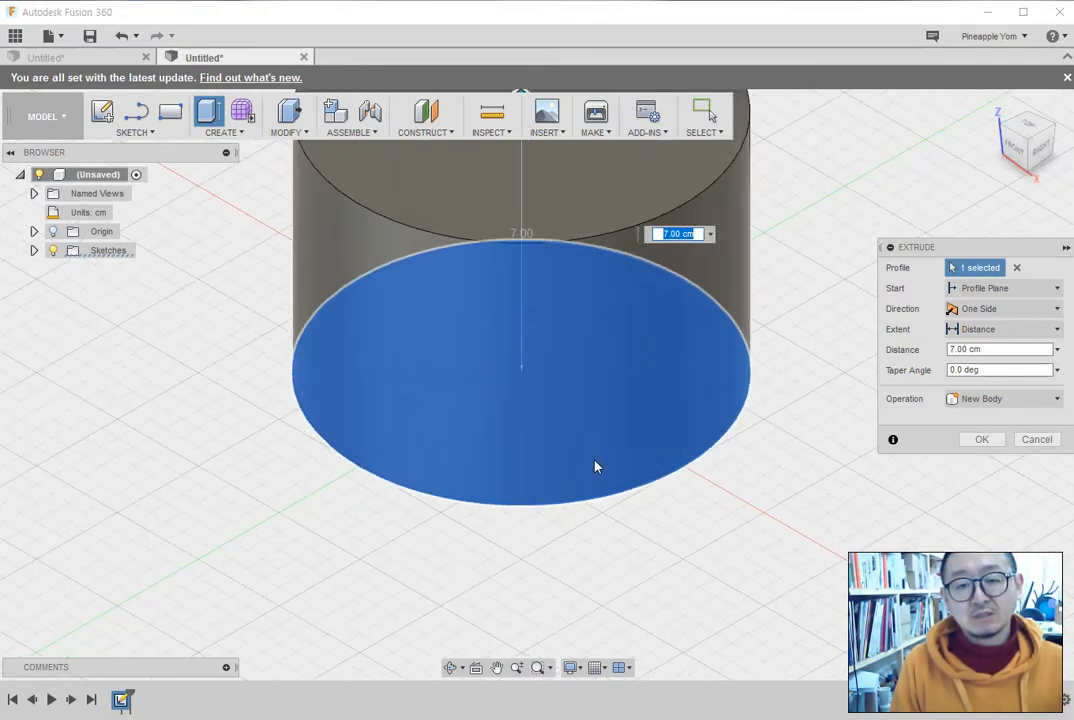
{"action": "scroll", "coordinate": [597, 482], "scroll_direction": "down", "scroll_amount": 5}
{"action": "scroll", "coordinate": [571, 412], "scroll_direction": "down", "scroll_amount": 2}
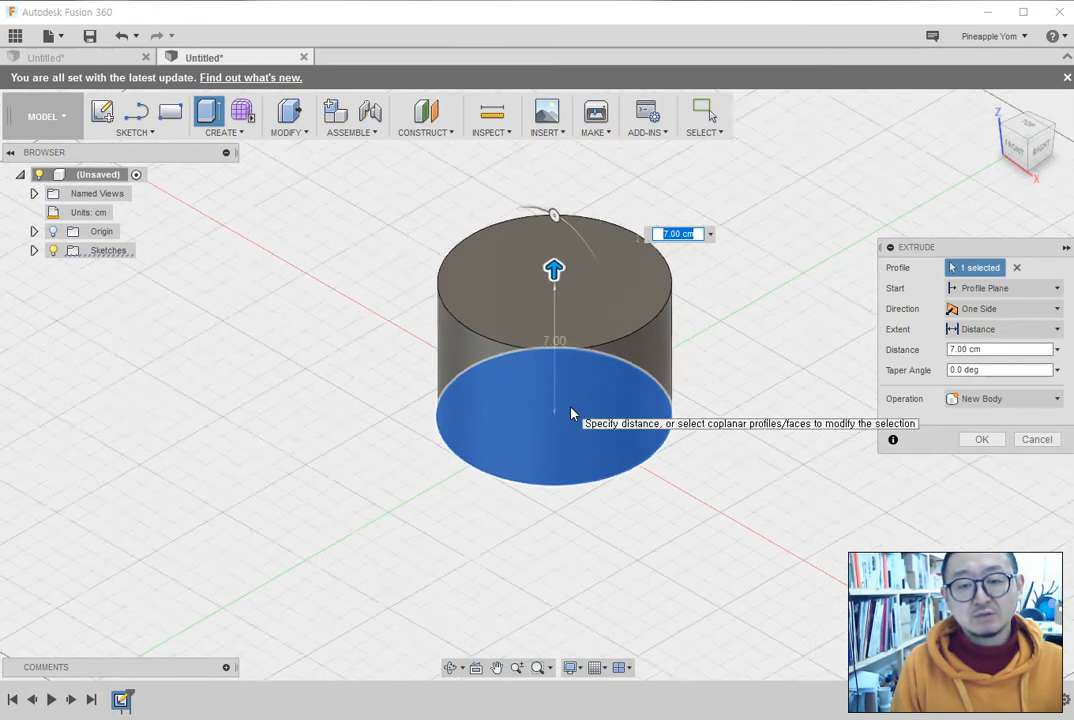
{"action": "left_click_drag", "start_coordinate": [557, 271], "coordinate": [562, 196]}
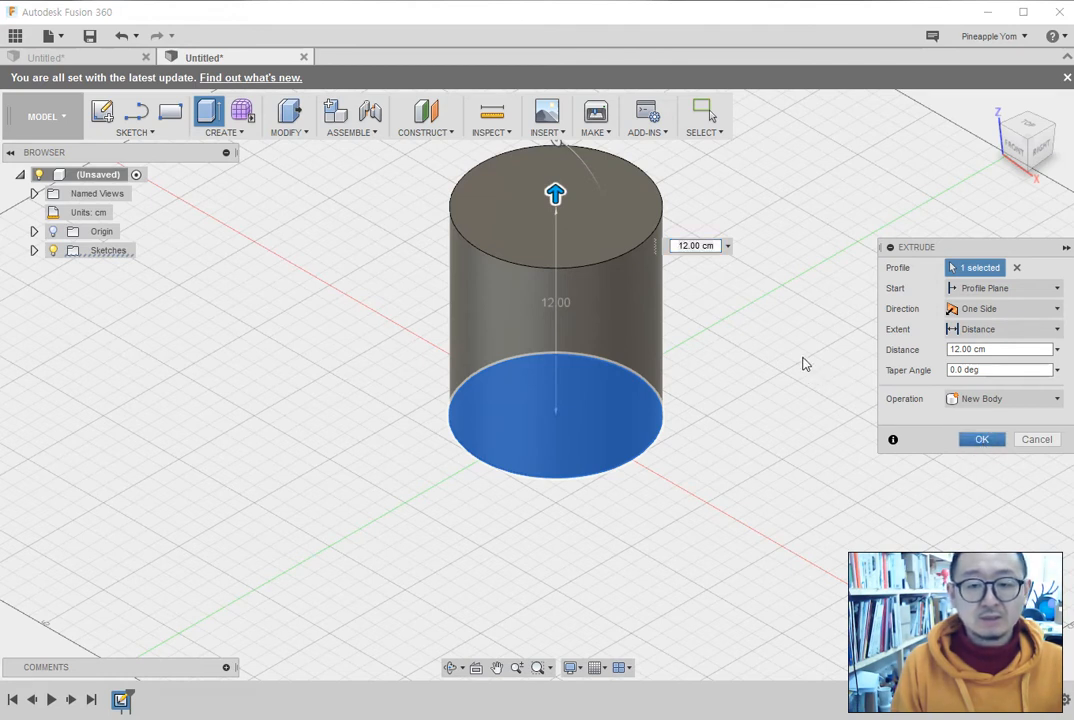
Try an extrusion distance of 15 cm, set it back to 12 cm and finish the extrusion.
{"action": "left_click", "coordinate": [691, 244]}
{"action": "double_click", "coordinate": [680, 246]}
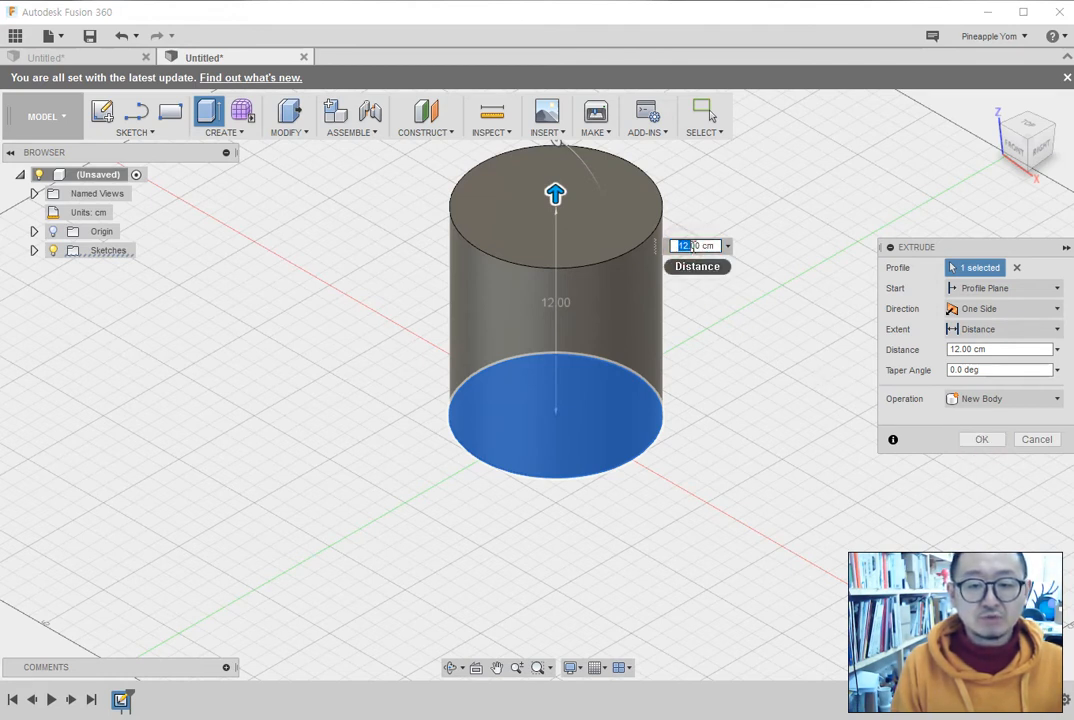
{"action": "key", "text": "ctrl+a"}
{"action": "key", "text": "Return"}
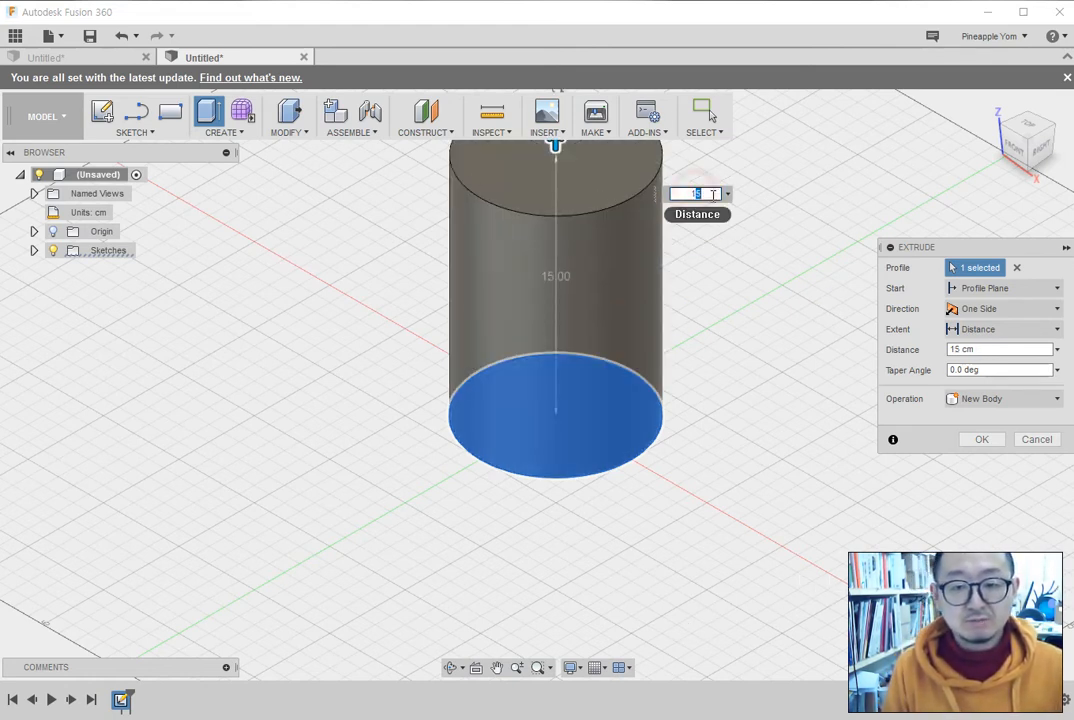
{"action": "left_click", "coordinate": [975, 440]}
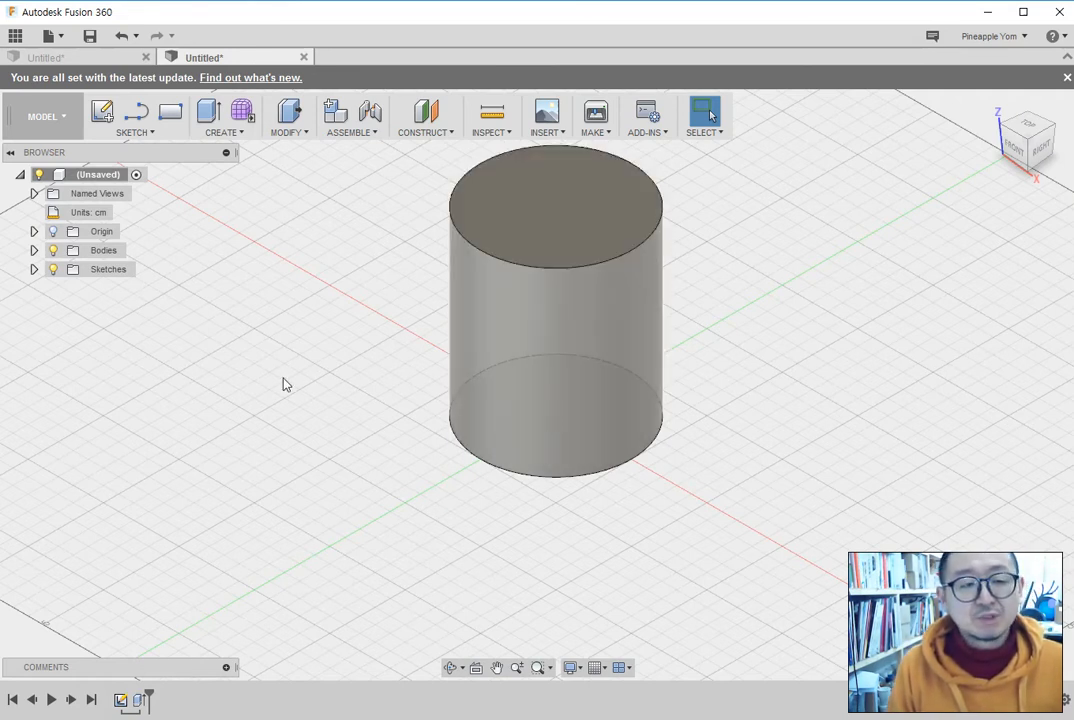
Sketch an 8 cm center-diameter circle on the cylinder's top face, centered on the origin.
{"action": "left_click", "coordinate": [140, 133]}
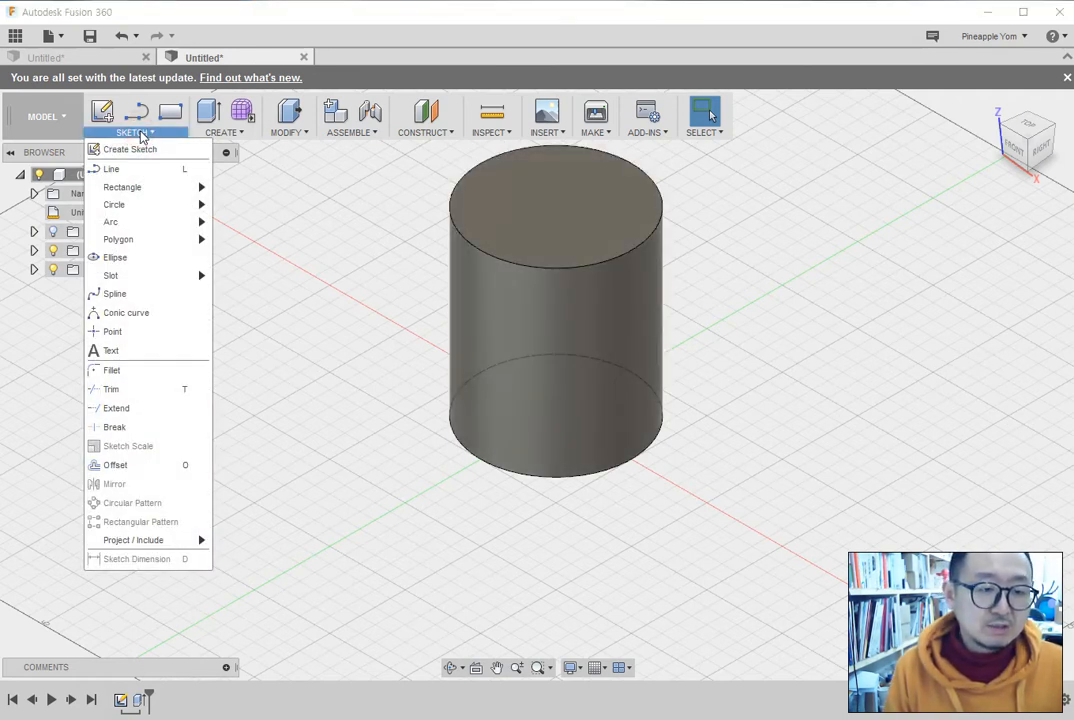
{"action": "mouse_move", "coordinate": [137, 210]}
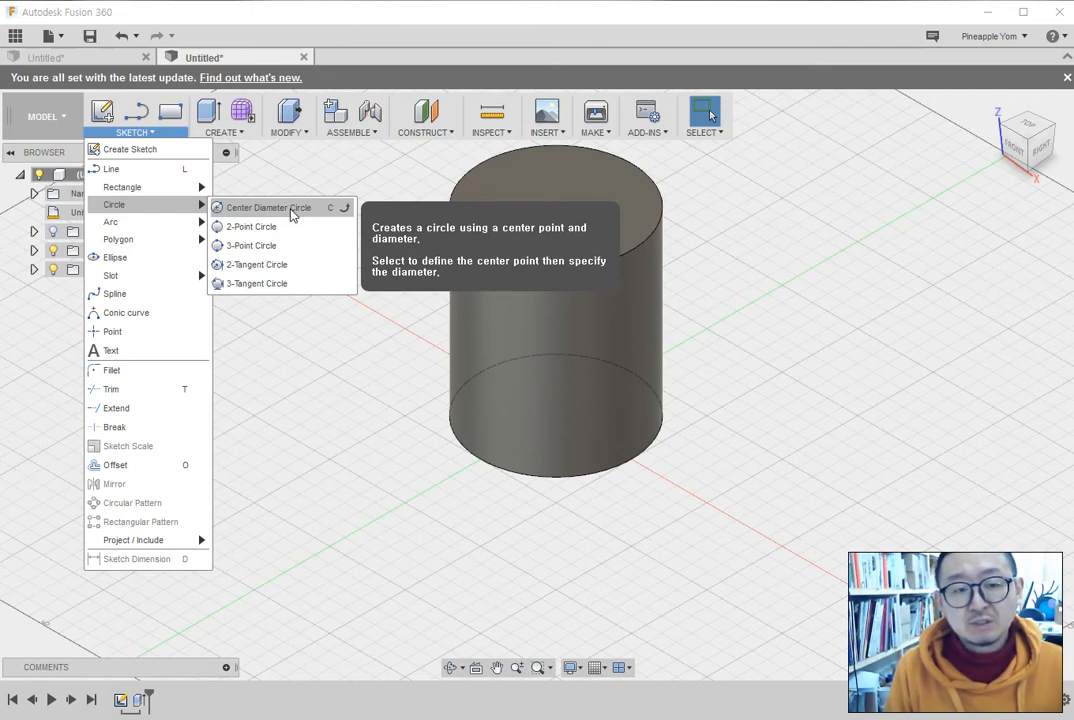
{"action": "left_click", "coordinate": [292, 209]}
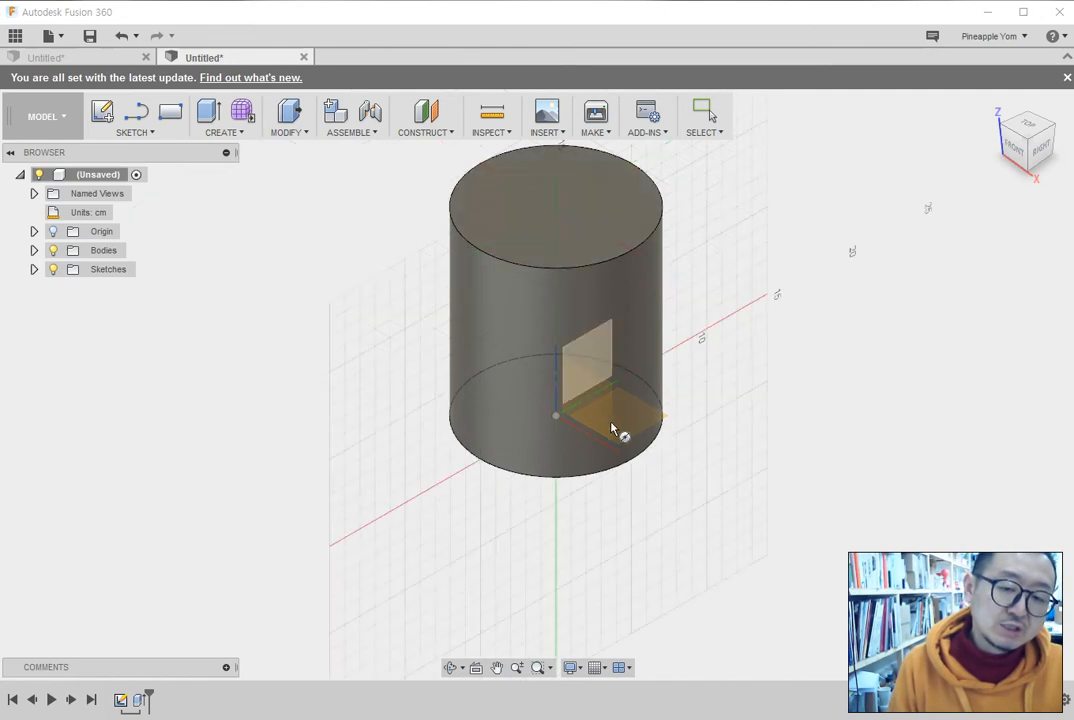
{"action": "left_click", "coordinate": [553, 215]}
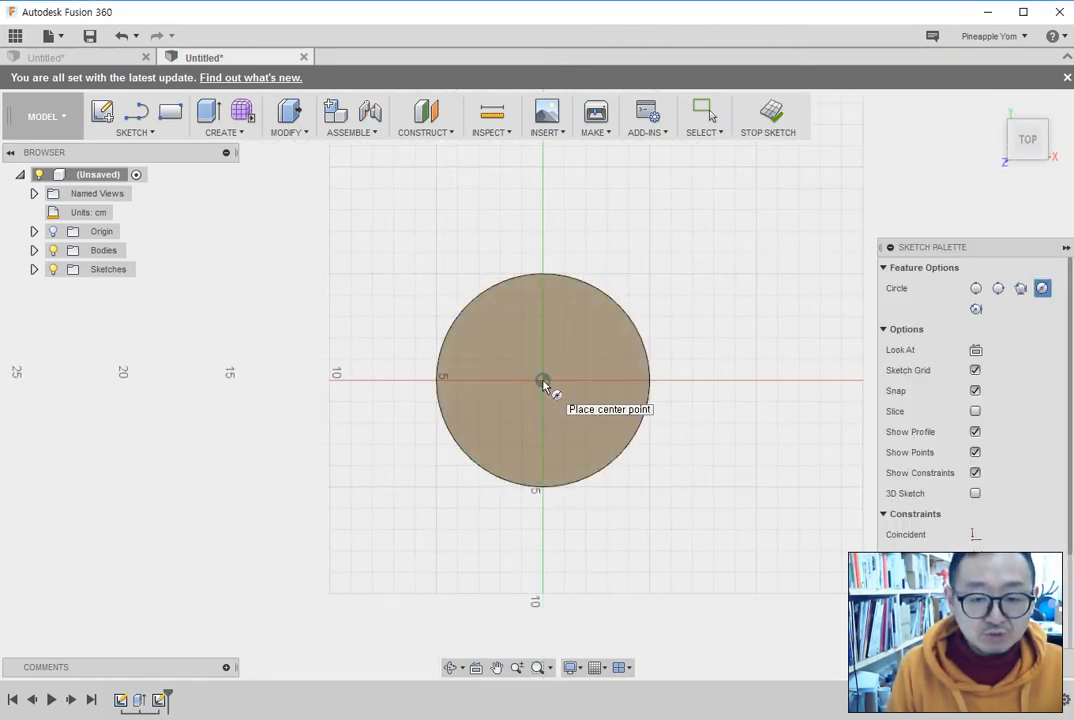
{"action": "left_click", "coordinate": [543, 381]}
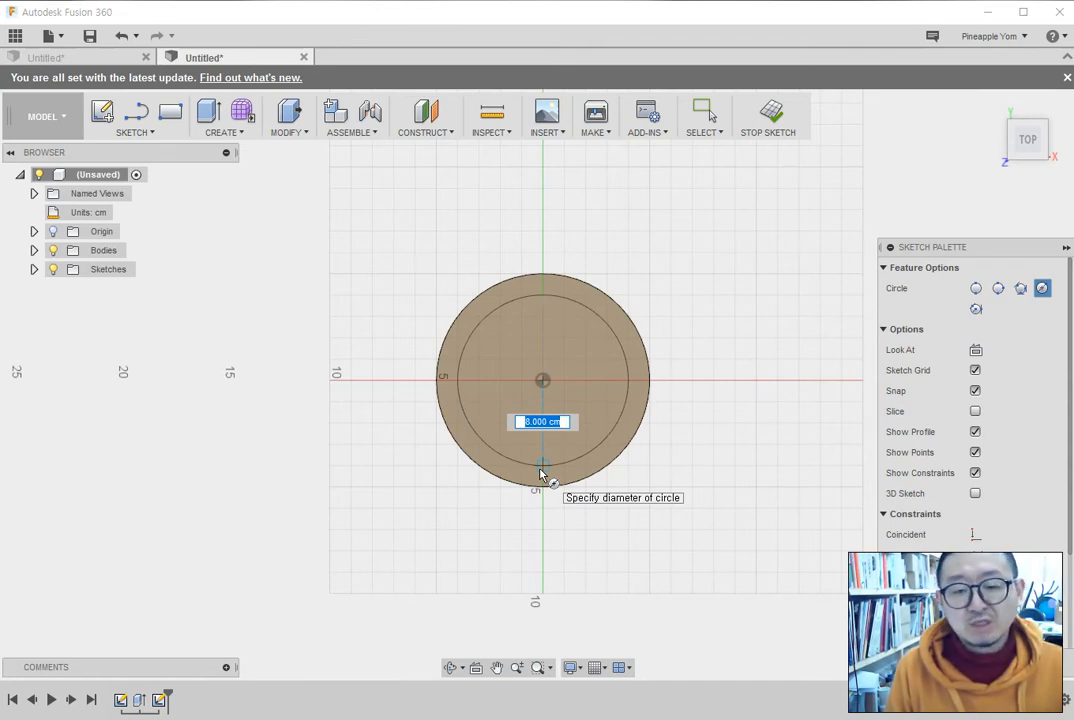
{"action": "left_click", "coordinate": [541, 474]}
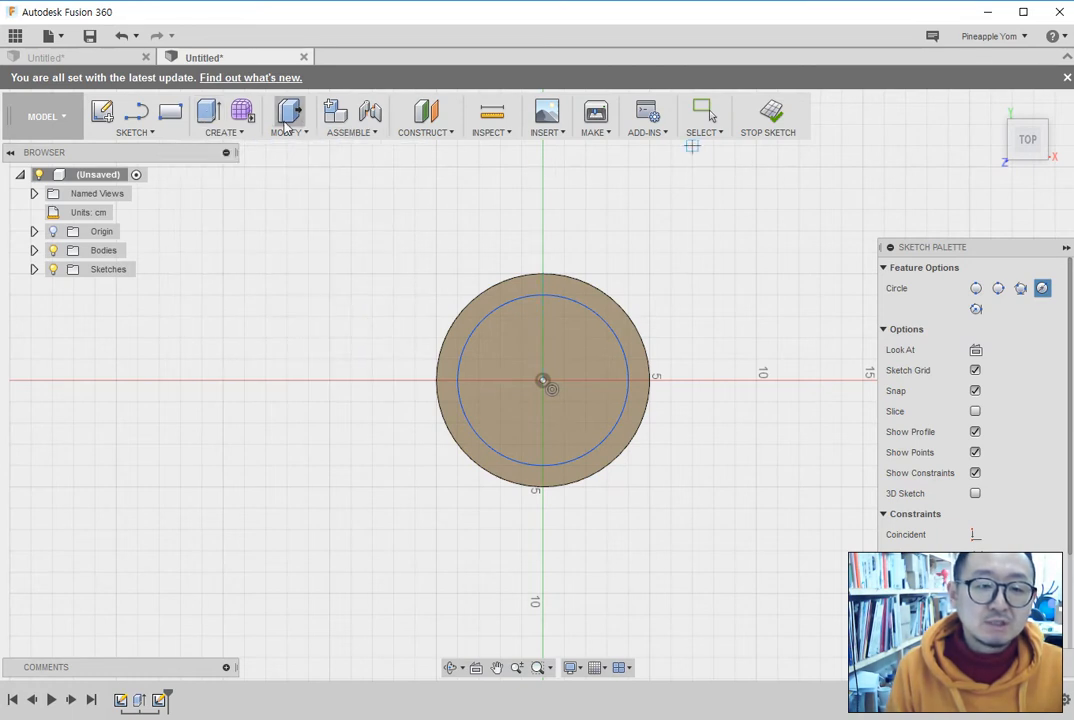
Extrude the inner circle profile, trying 3 cm upward, and change the distance to -11 cm to cut down into the cylinder.
{"action": "left_click", "coordinate": [207, 114]}
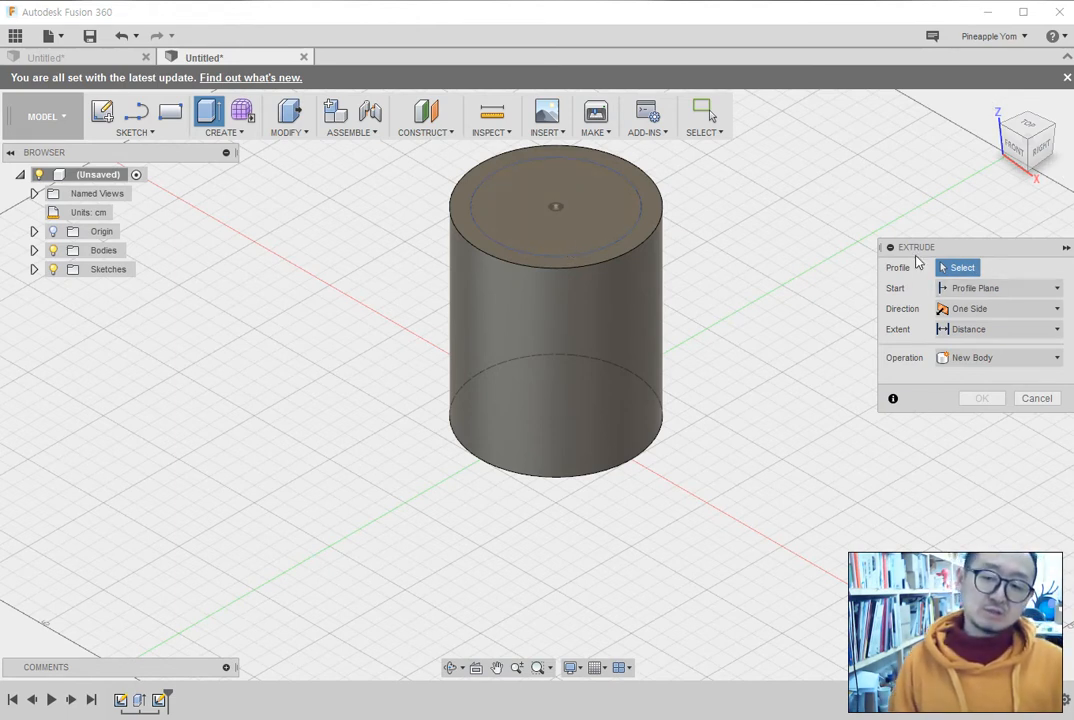
{"action": "left_click", "coordinate": [606, 217]}
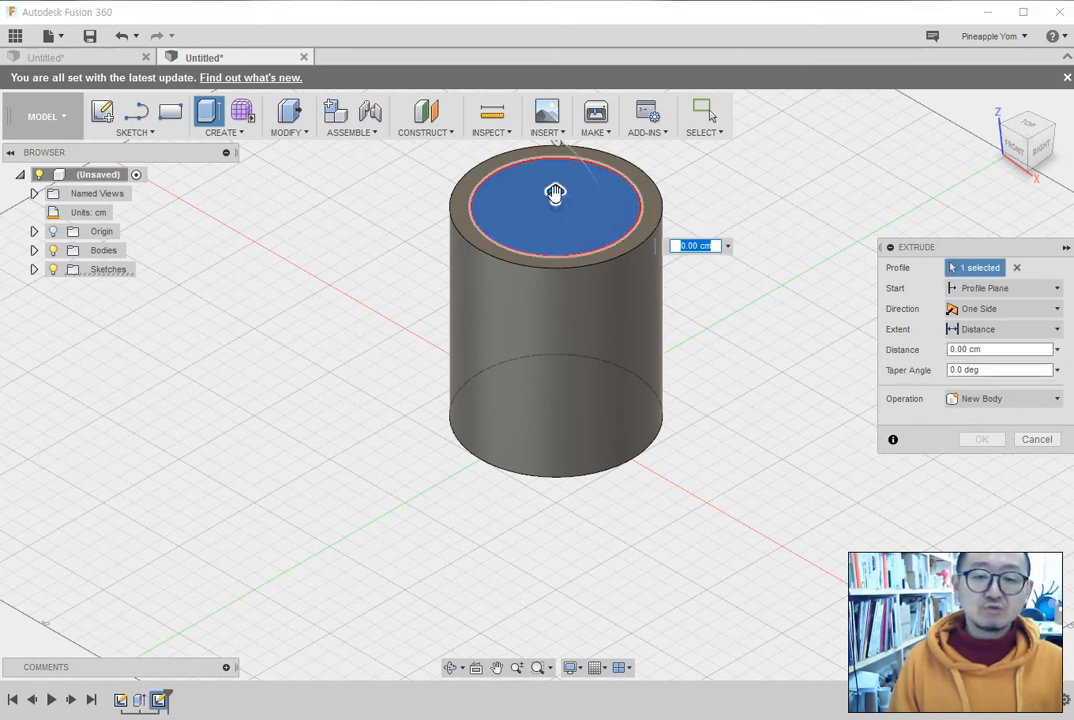
{"action": "left_click_drag", "start_coordinate": [556, 196], "coordinate": [592, 138]}
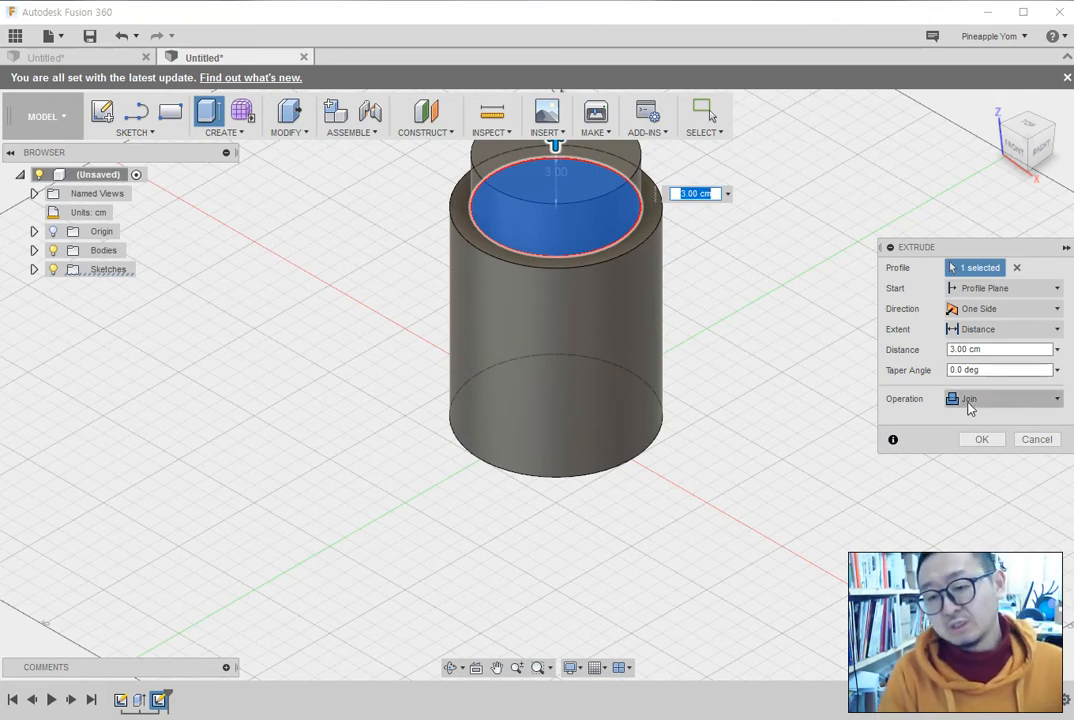
{"action": "left_click_drag", "start_coordinate": [555, 145], "coordinate": [546, 410]}
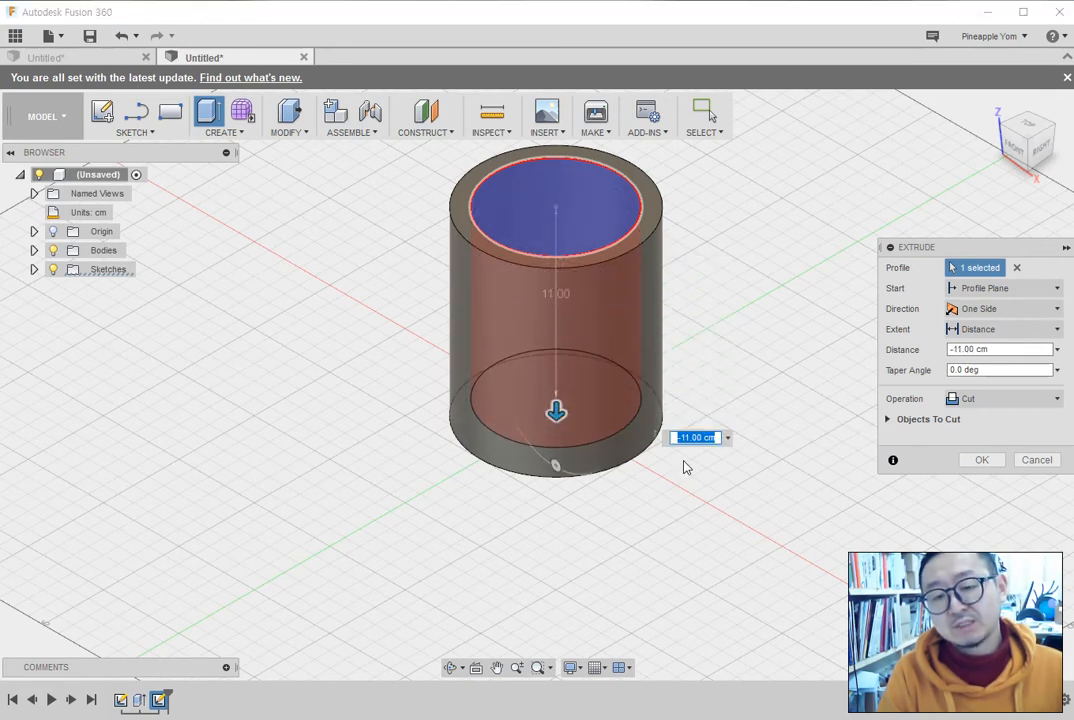
{"action": "scroll", "coordinate": [705, 528], "scroll_direction": "up", "scroll_amount": 2}
{"action": "scroll", "coordinate": [697, 528], "scroll_direction": "down", "scroll_amount": 1}
{"action": "scroll", "coordinate": [690, 522], "scroll_direction": "down", "scroll_amount": 3}
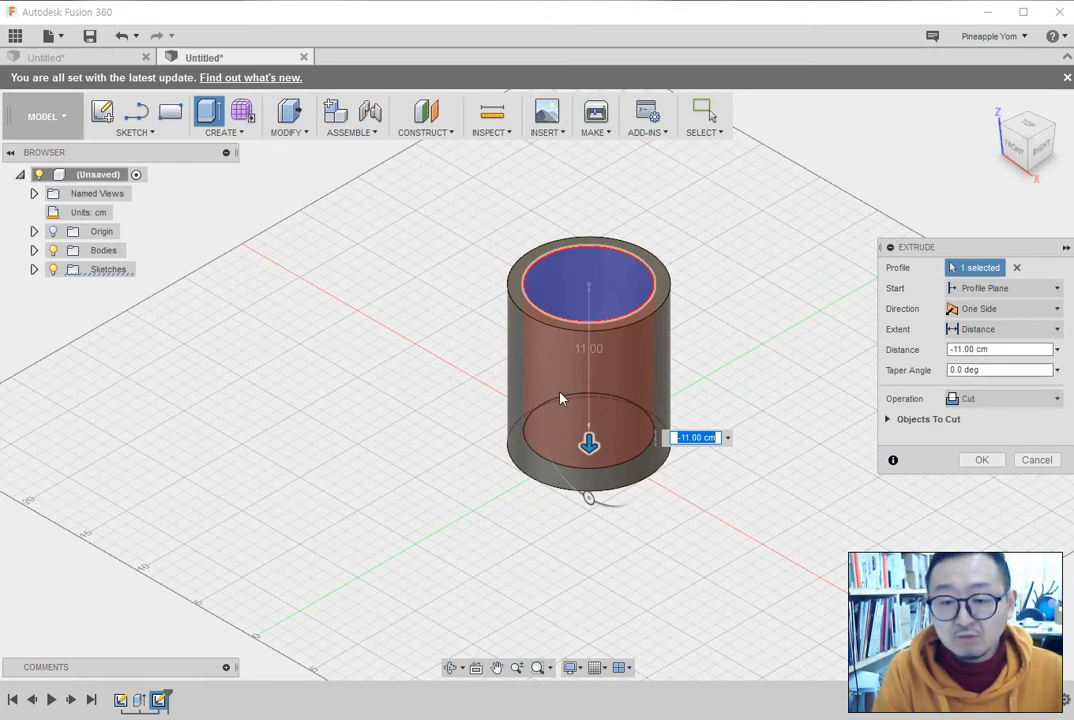
{"action": "left_click_drag", "start_coordinate": [587, 442], "coordinate": [611, 441]}
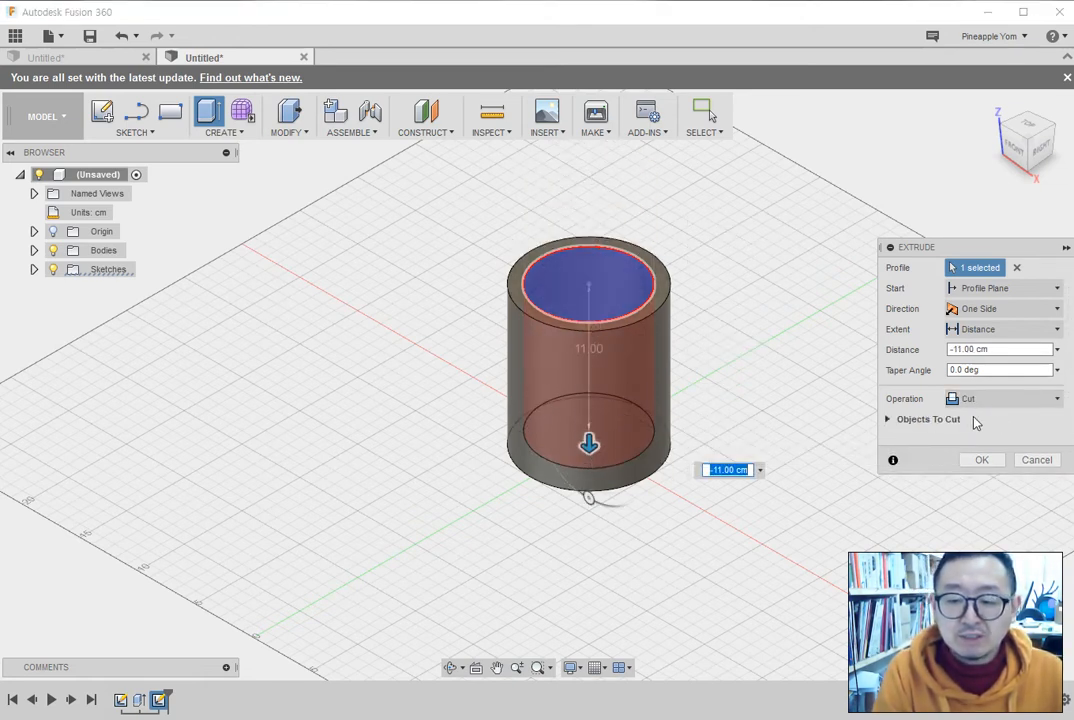
Try the Intersect operation for the extrusion, set it back to Cut and finish the extrusion.
{"action": "left_click", "coordinate": [1003, 401]}
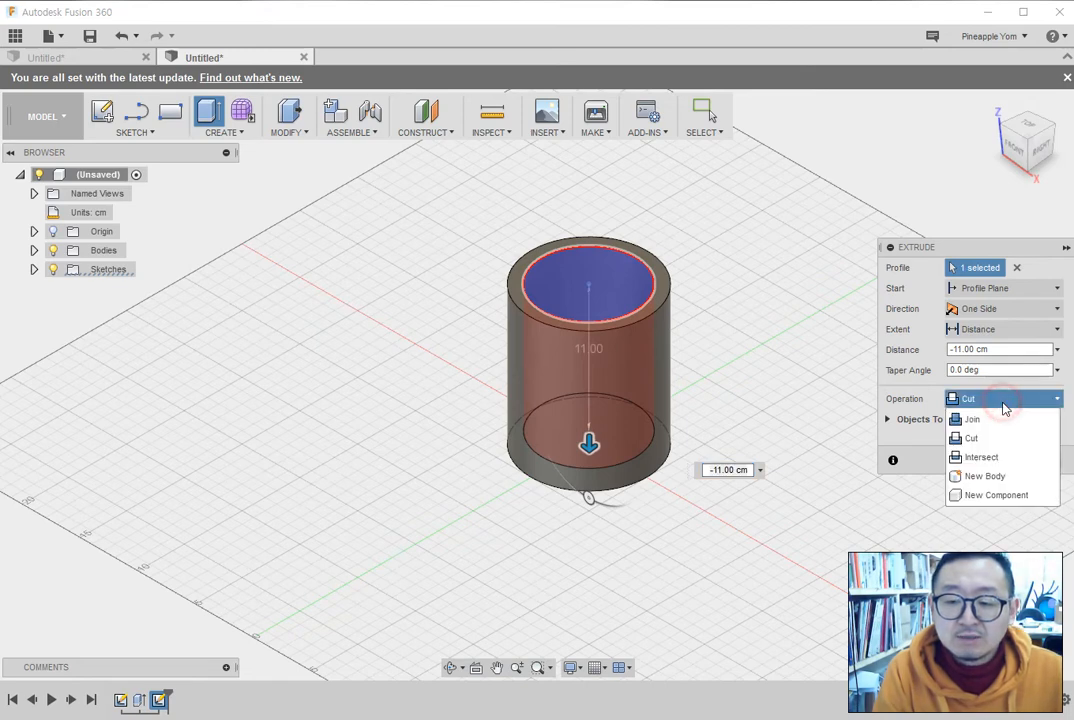
{"action": "left_click", "coordinate": [992, 463]}
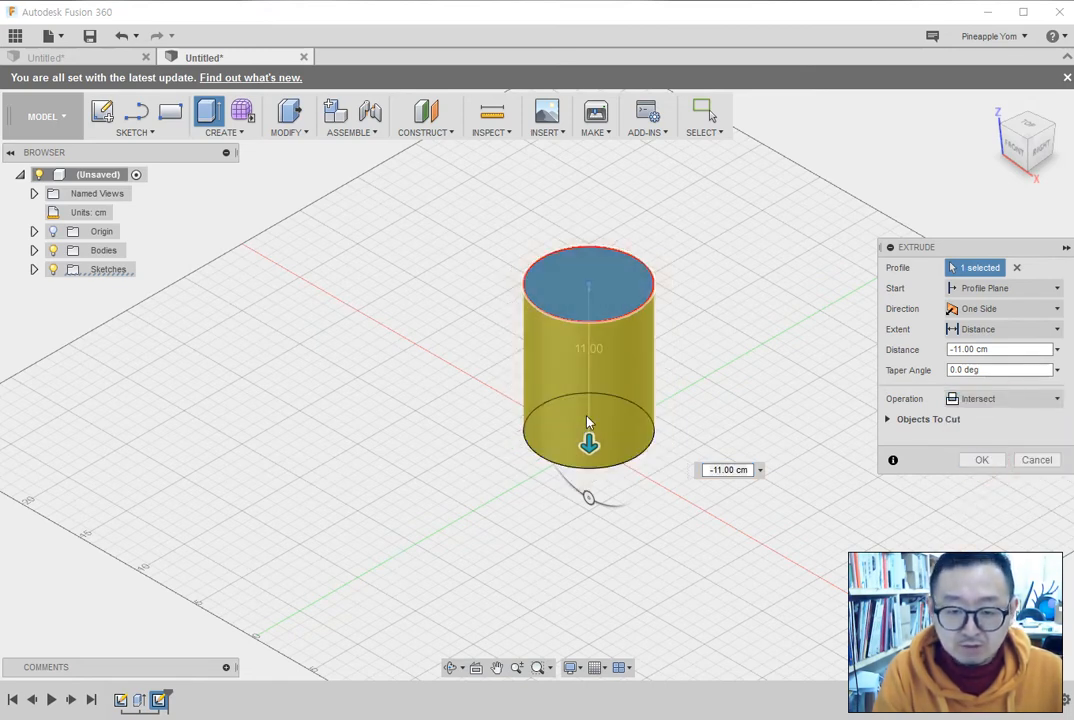
{"action": "left_click", "coordinate": [1000, 399]}
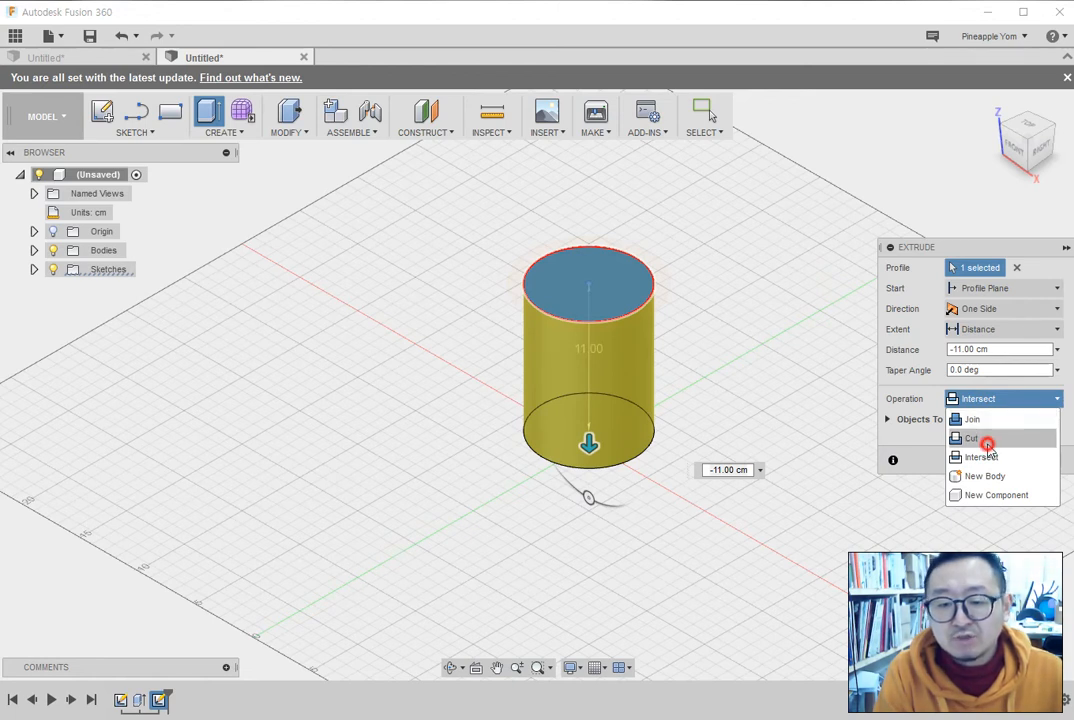
{"action": "left_click", "coordinate": [985, 440]}
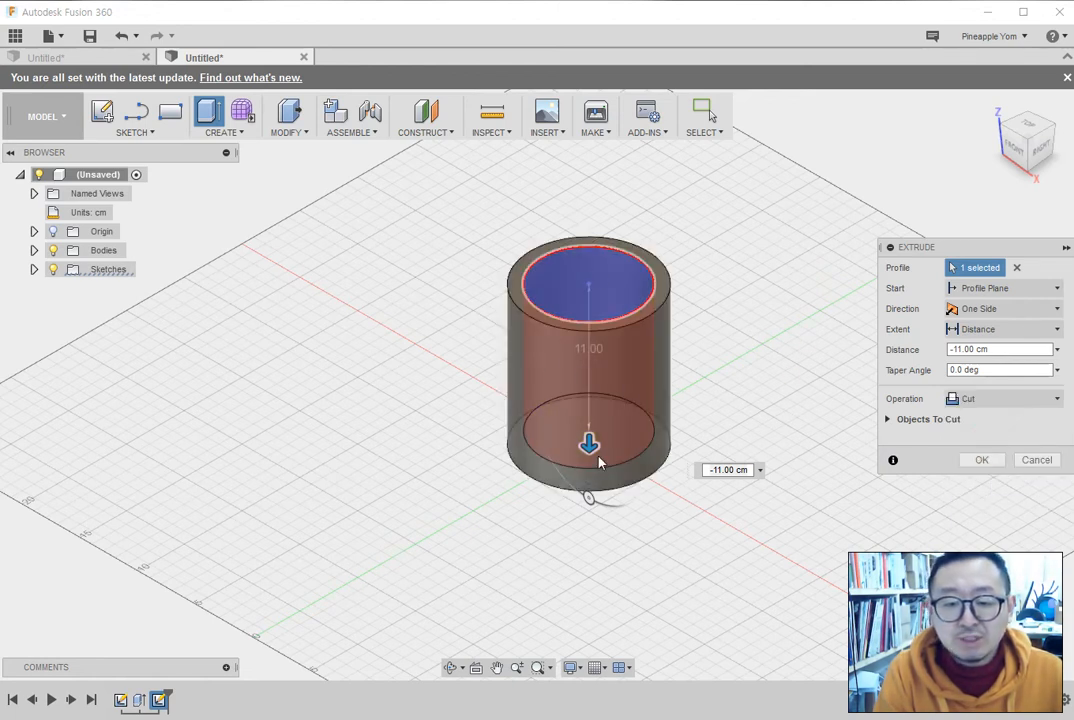
{"action": "left_click", "coordinate": [985, 461]}
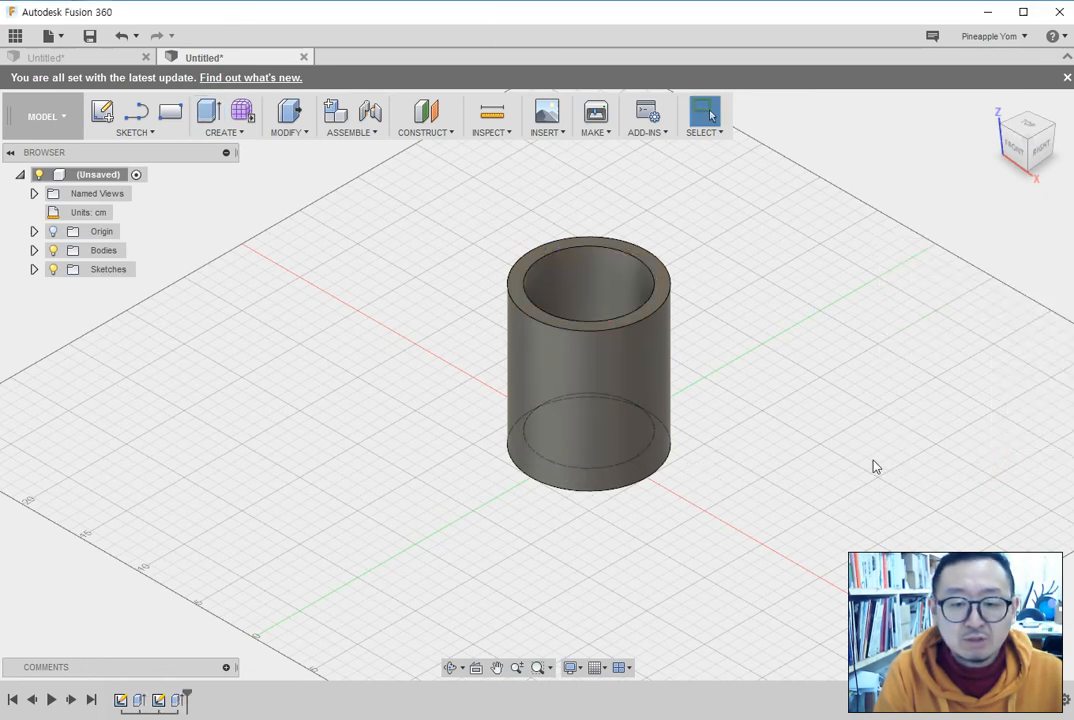
Try the Wireframe with Hidden Edges and Wireframe visual styles on the hollow cylinder.
{"action": "left_click", "coordinate": [582, 671]}
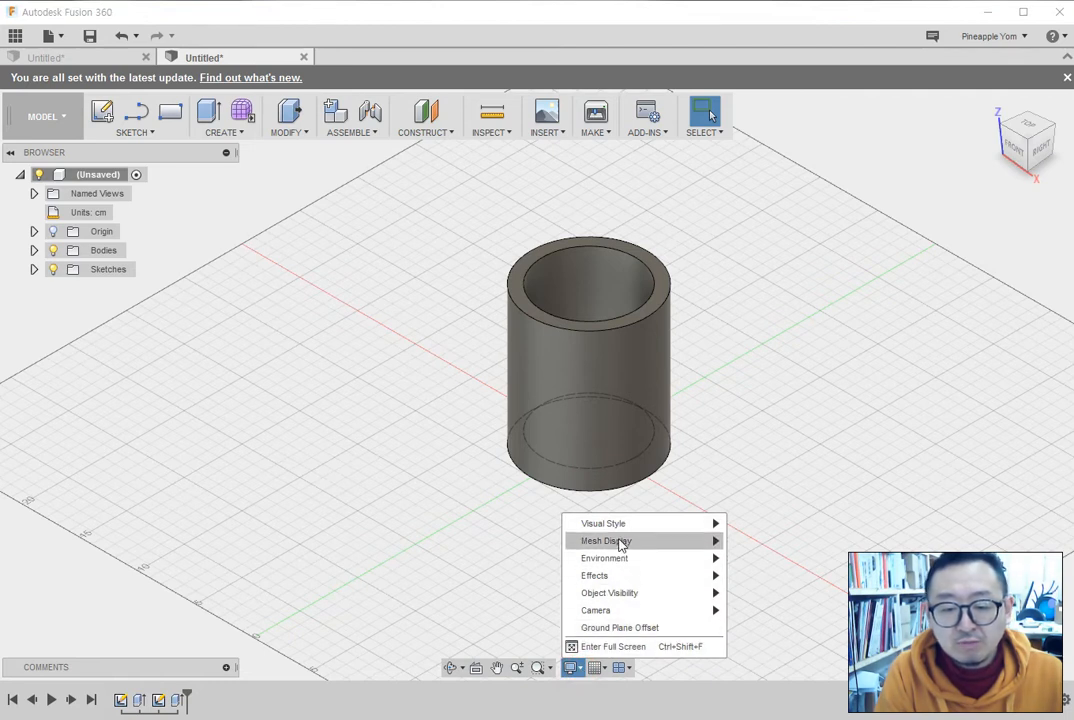
{"action": "mouse_move", "coordinate": [611, 526]}
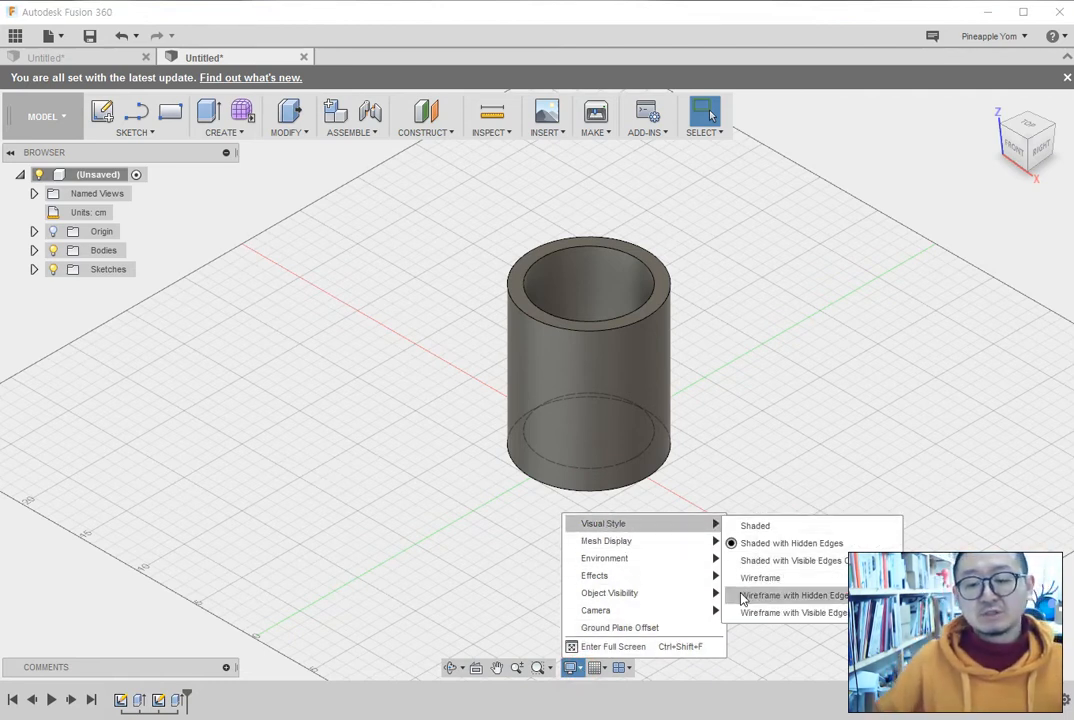
{"action": "left_click", "coordinate": [743, 600]}
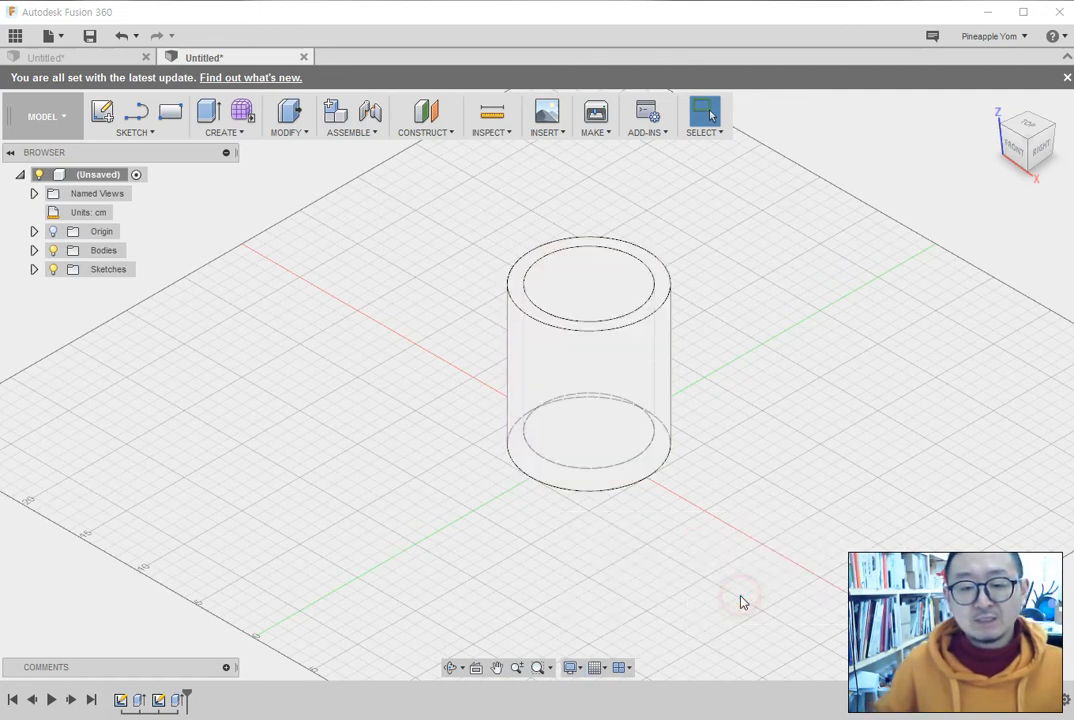
{"action": "left_click", "coordinate": [571, 667]}
{"action": "left_click", "coordinate": [686, 523]}
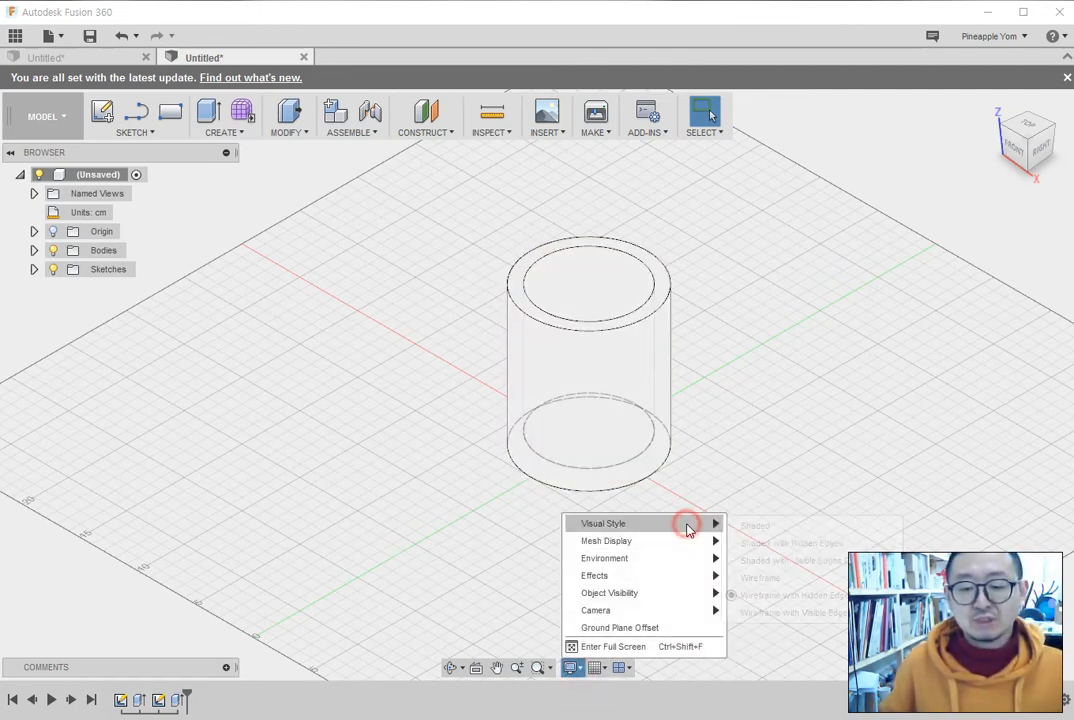
{"action": "left_click", "coordinate": [776, 579]}
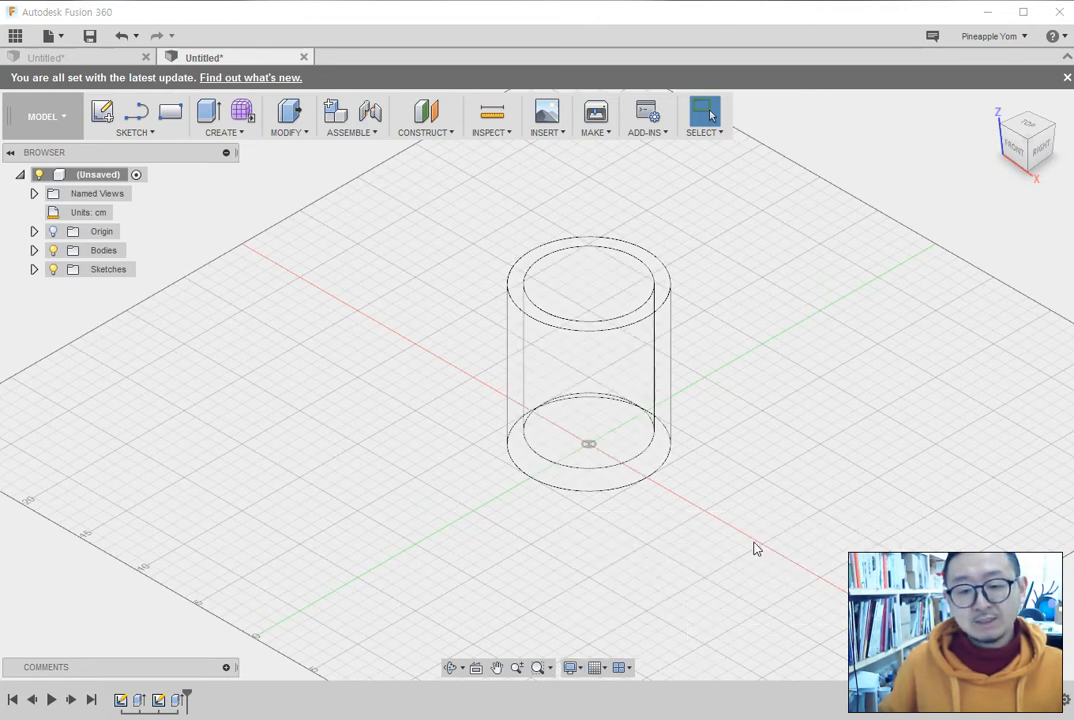
Try the Shaded with Hidden Edges and plain Shaded visual styles on the hollow cylinder.
{"action": "left_click", "coordinate": [580, 670]}
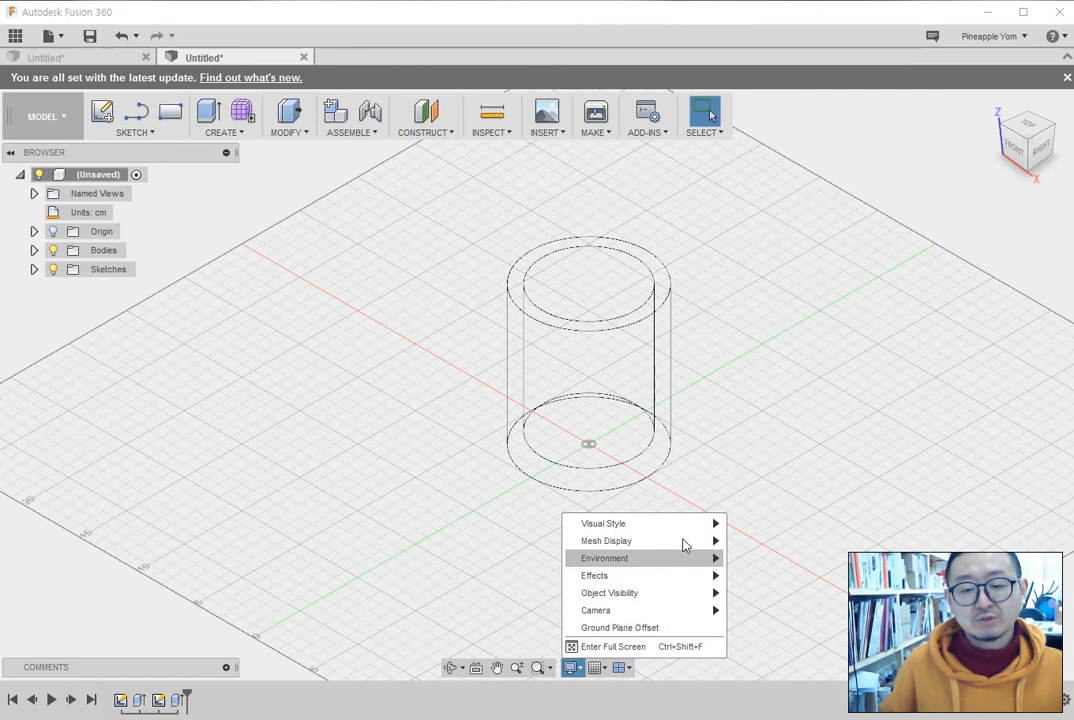
{"action": "mouse_move", "coordinate": [697, 528]}
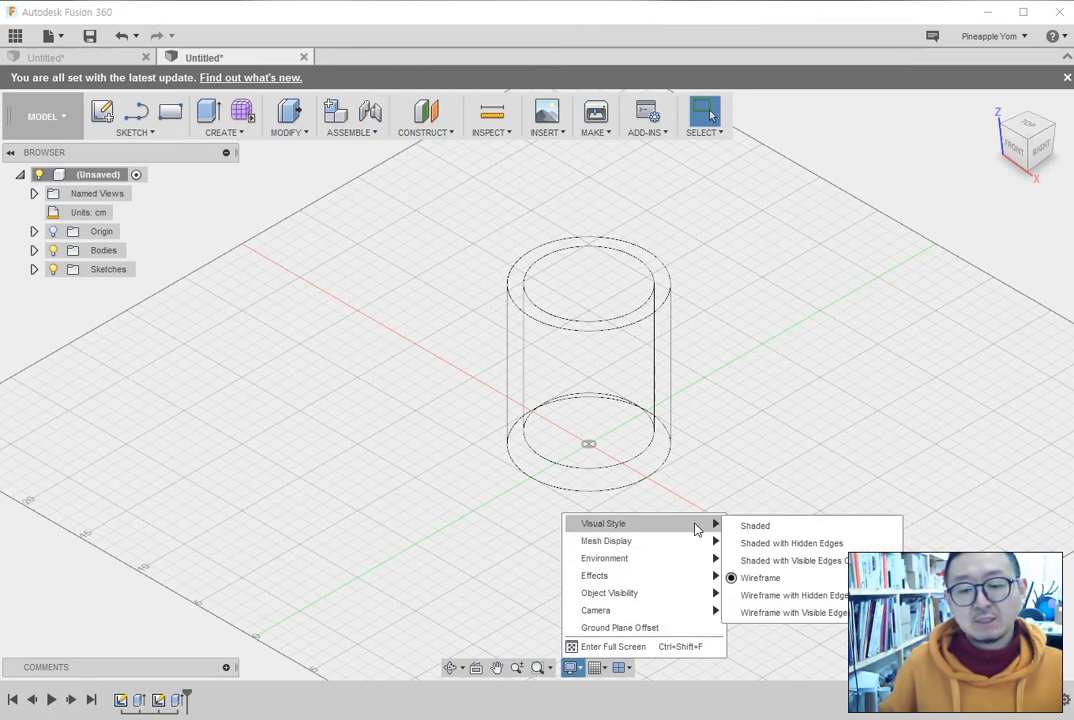
{"action": "left_click", "coordinate": [776, 548]}
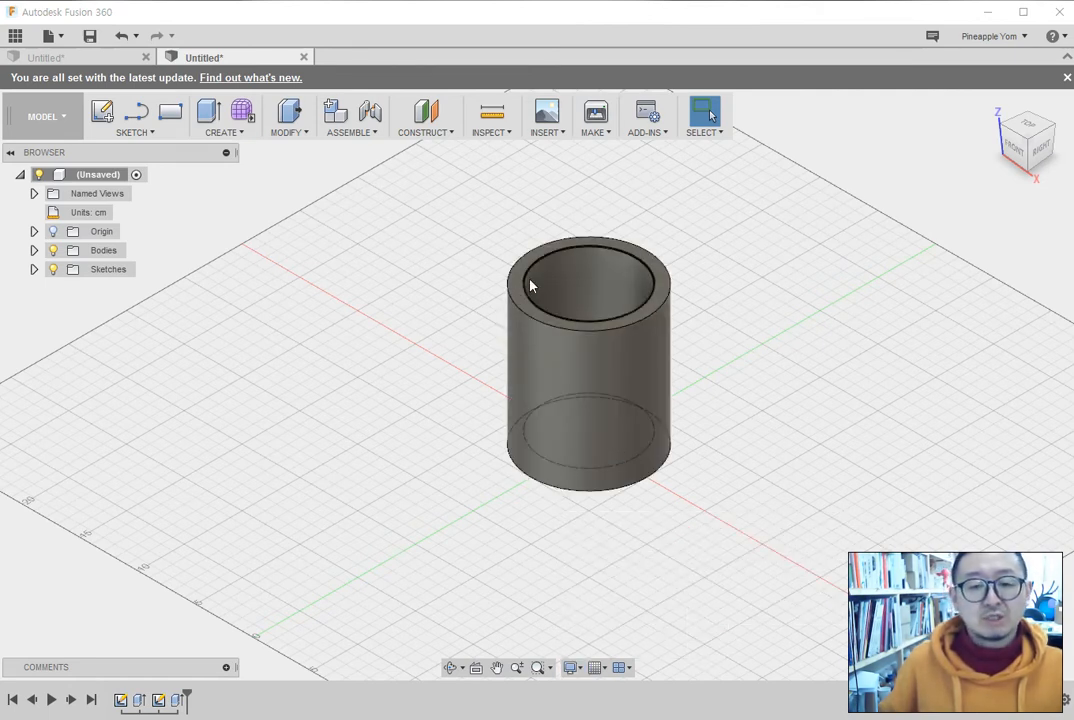
{"action": "left_click", "coordinate": [580, 668]}
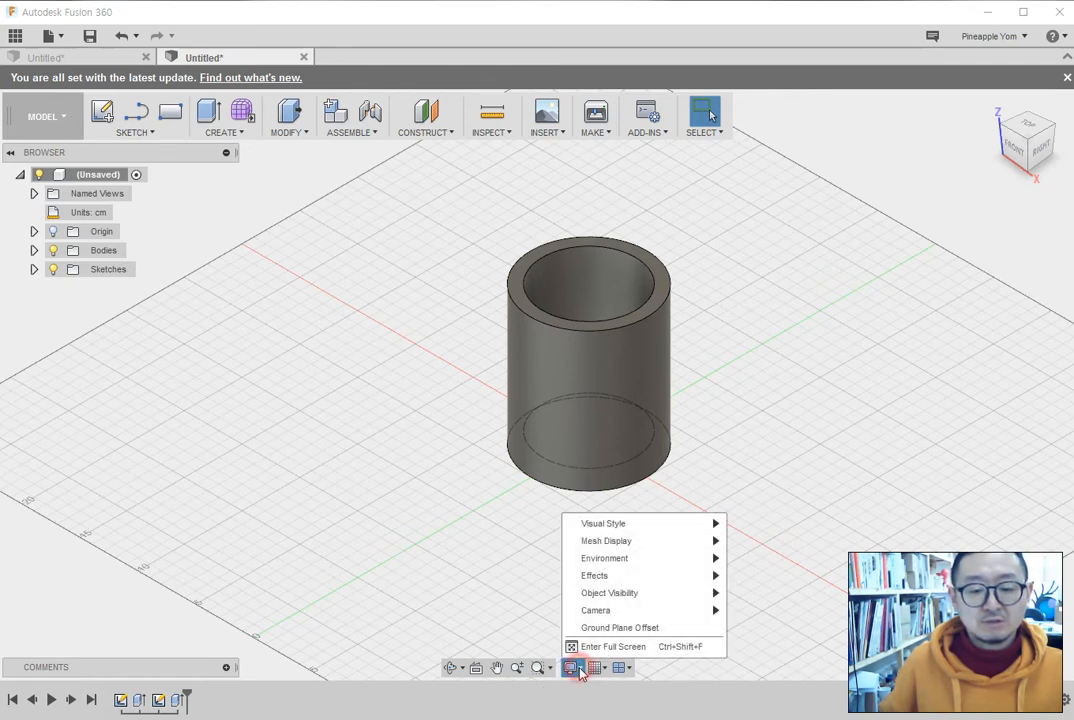
{"action": "mouse_move", "coordinate": [616, 523]}
{"action": "left_click", "coordinate": [766, 530]}
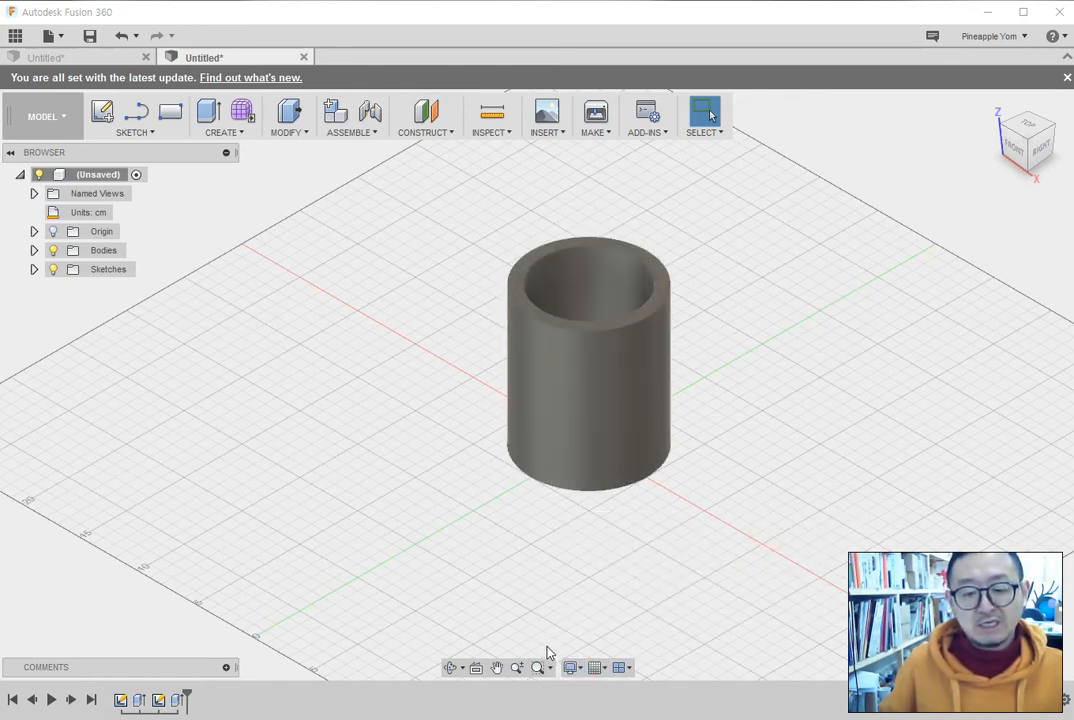
Set the visual style to Shaded with Visible Edges Only.
{"action": "left_click", "coordinate": [578, 668]}
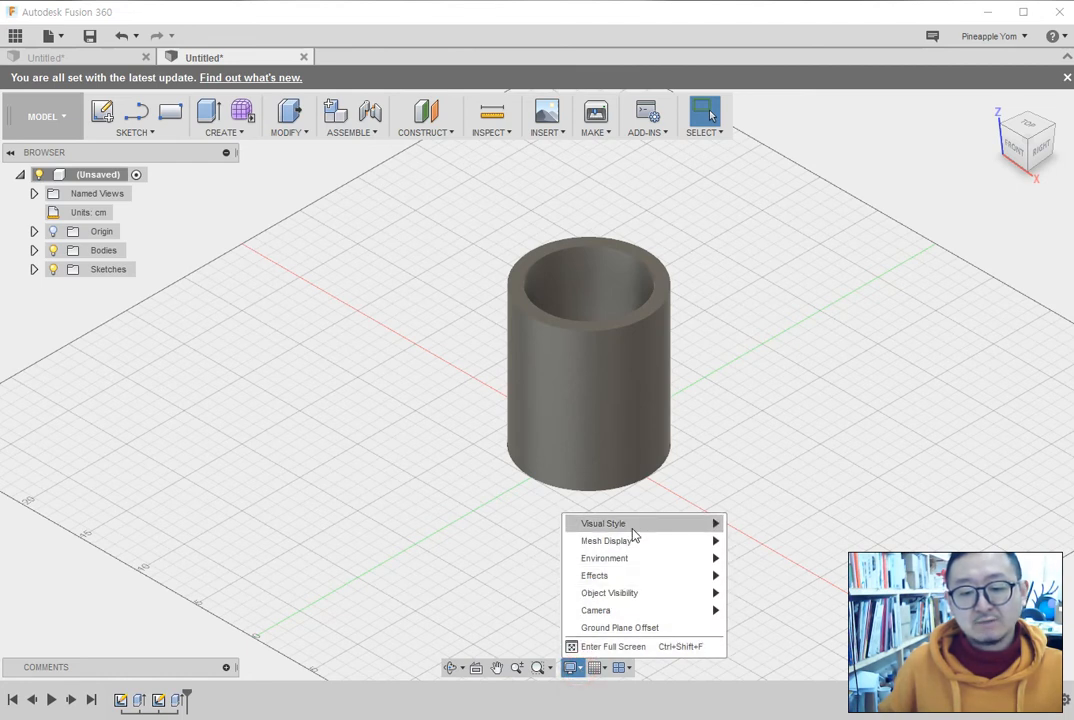
{"action": "mouse_move", "coordinate": [632, 524]}
{"action": "left_click", "coordinate": [785, 564]}
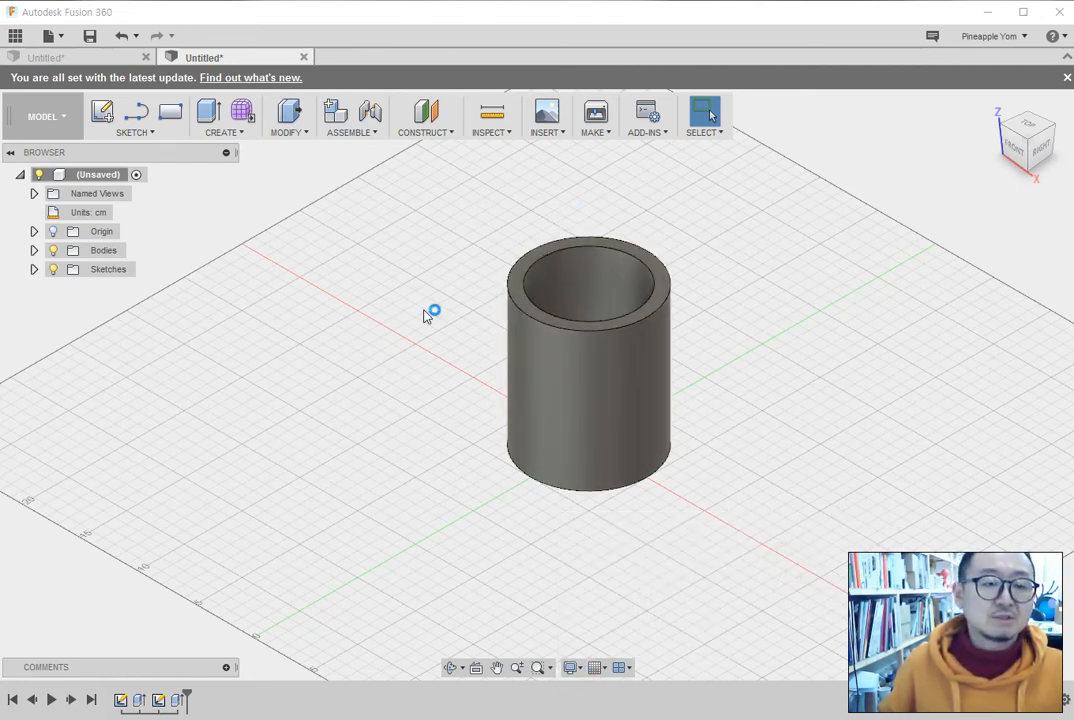
Sketch a U-shaped handle path on the front plane: a 2.5 cm horizontal line out from the wall, a tangent arc and a parallel line back.
{"action": "left_click", "coordinate": [140, 140]}
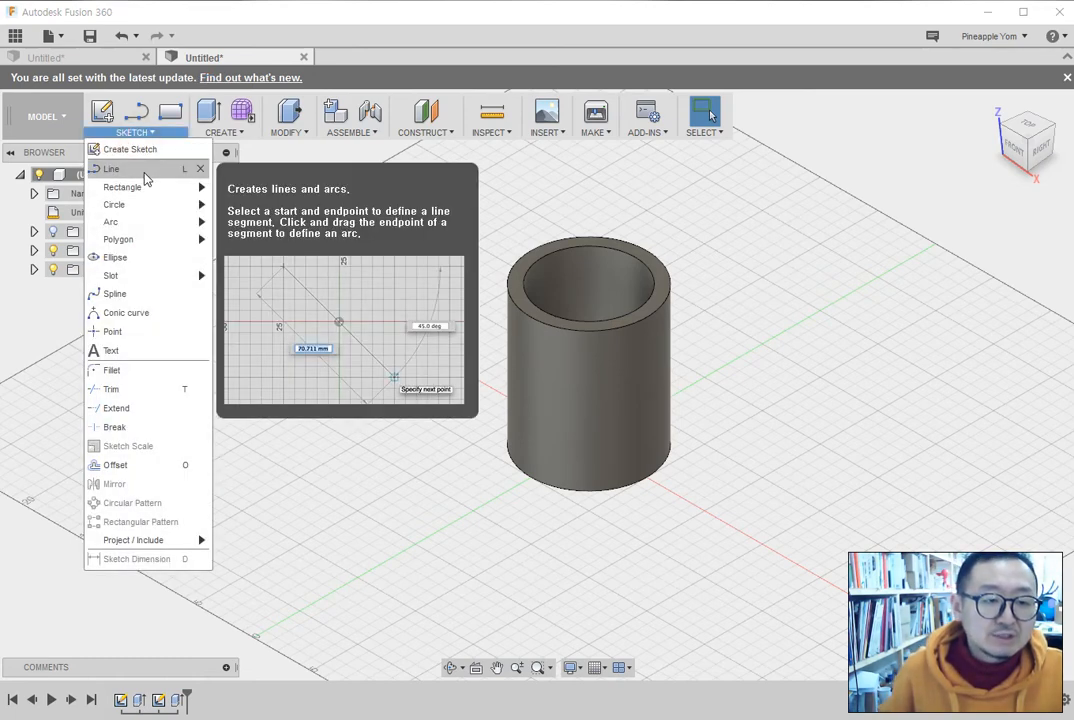
{"action": "left_click", "coordinate": [145, 172]}
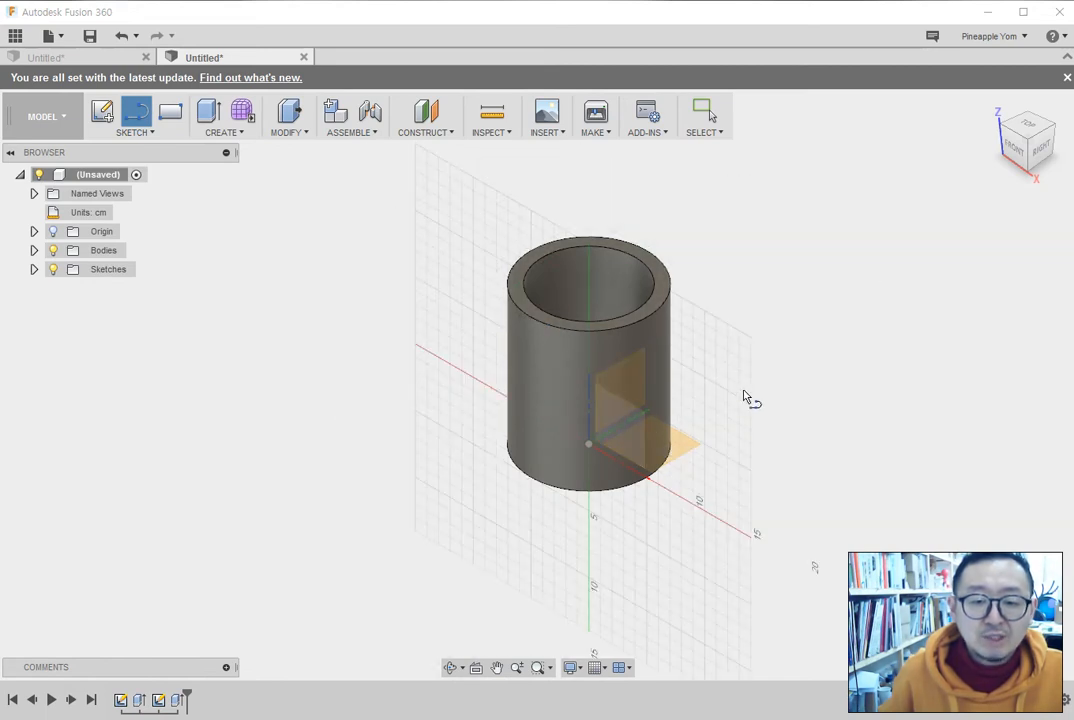
{"action": "left_click", "coordinate": [635, 435]}
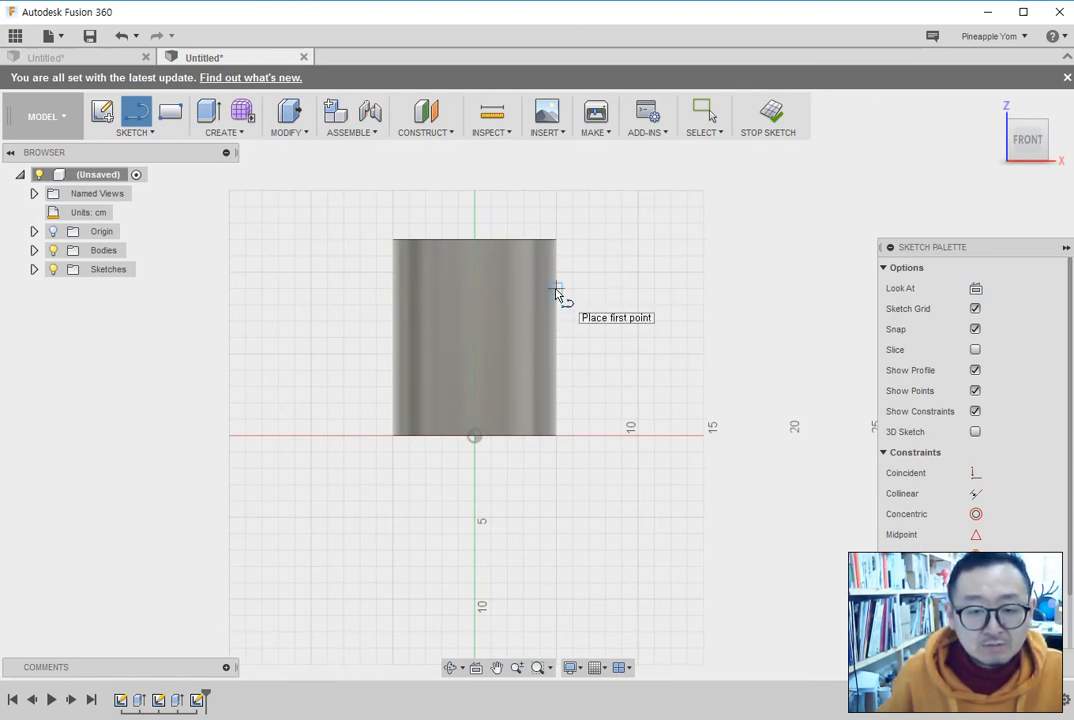
{"action": "left_click", "coordinate": [556, 290]}
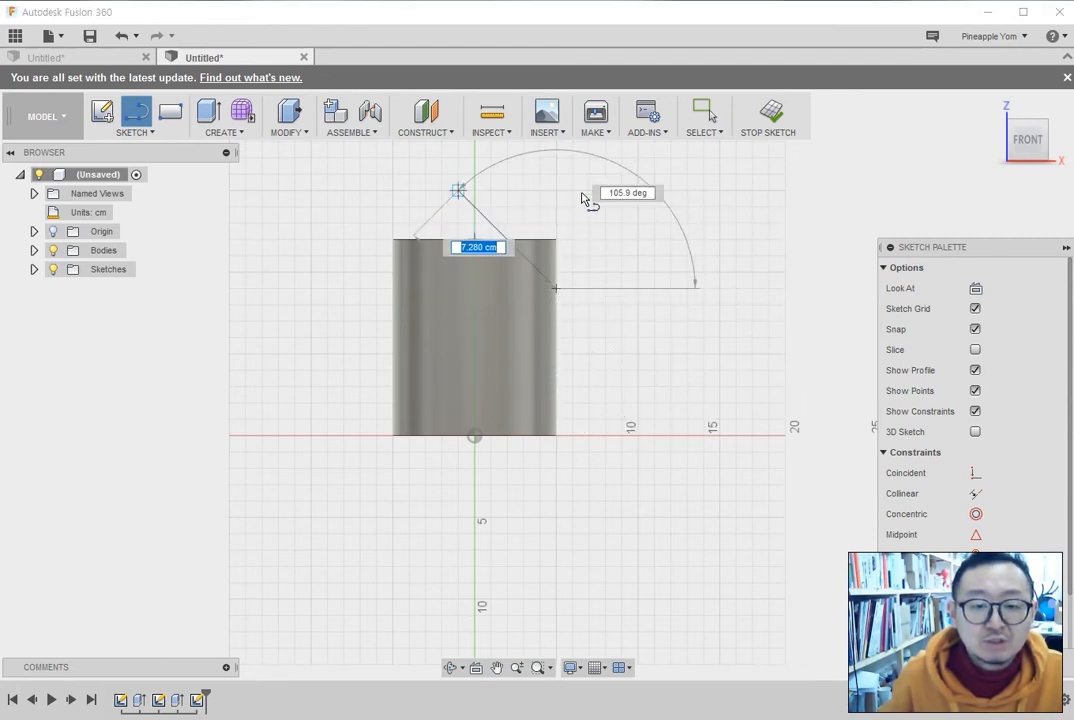
{"action": "scroll", "coordinate": [678, 291], "scroll_direction": "up", "scroll_amount": 3}
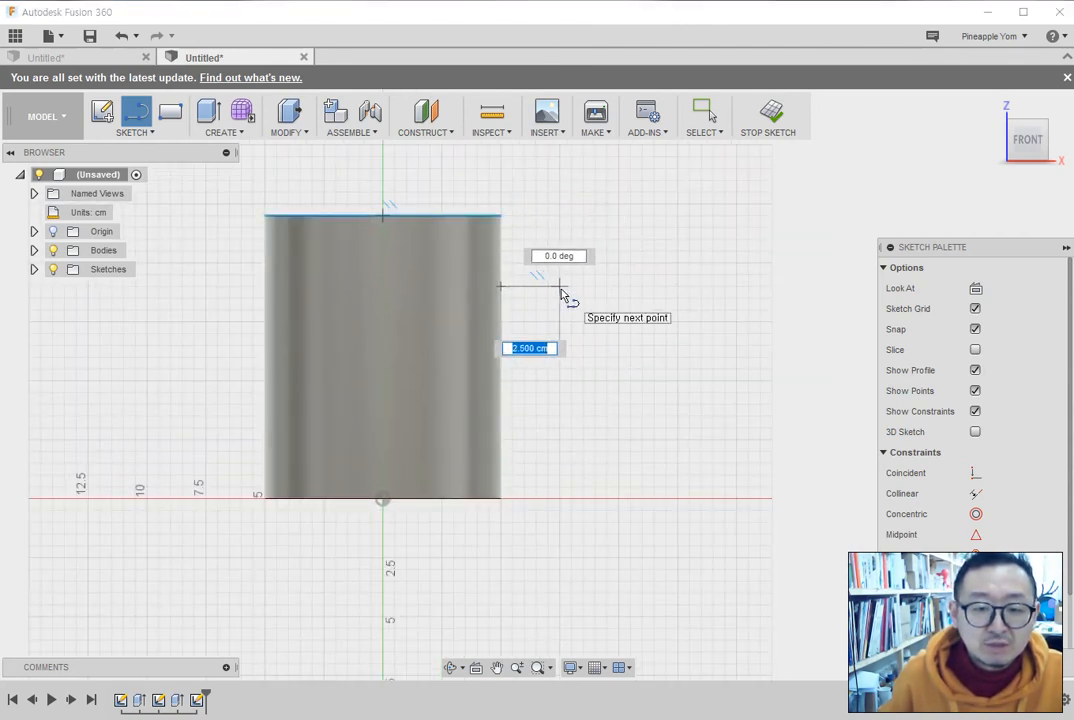
{"action": "left_click", "coordinate": [560, 287]}
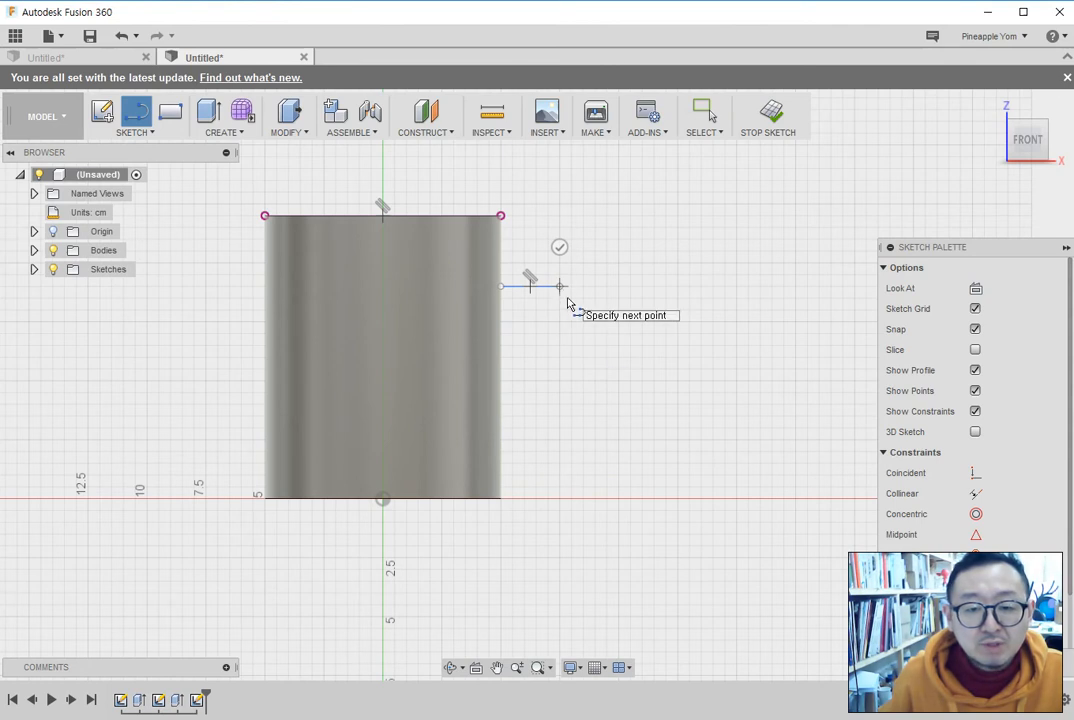
{"action": "left_click_drag", "start_coordinate": [559, 287], "coordinate": [504, 384]}
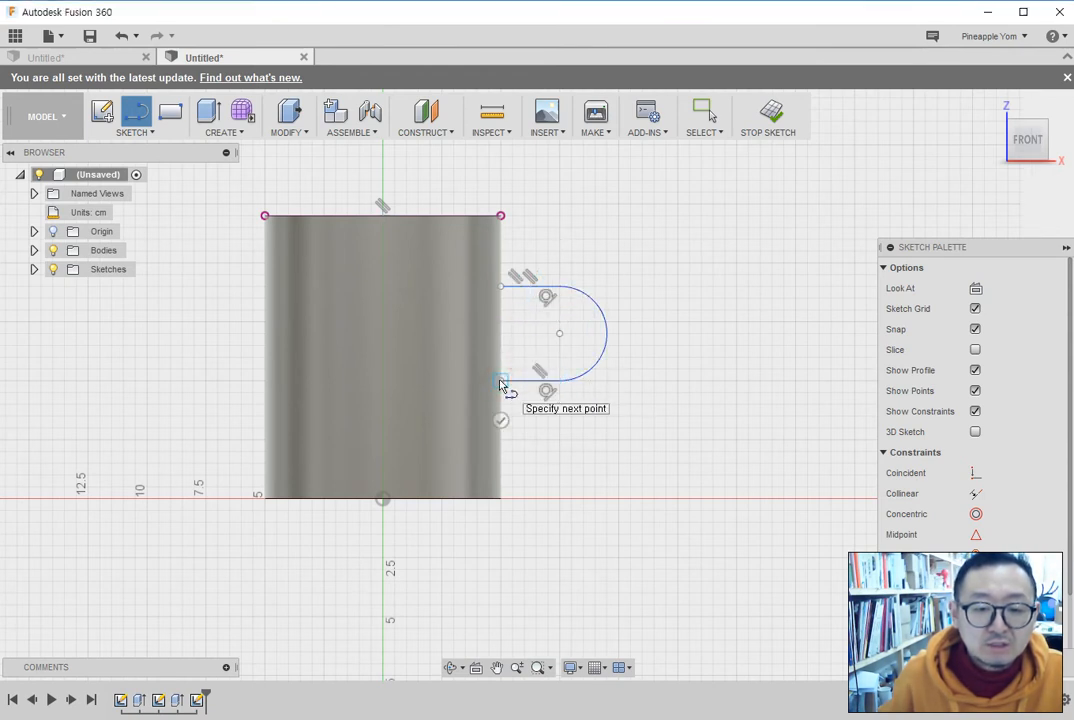
{"action": "key", "text": "Escape"}
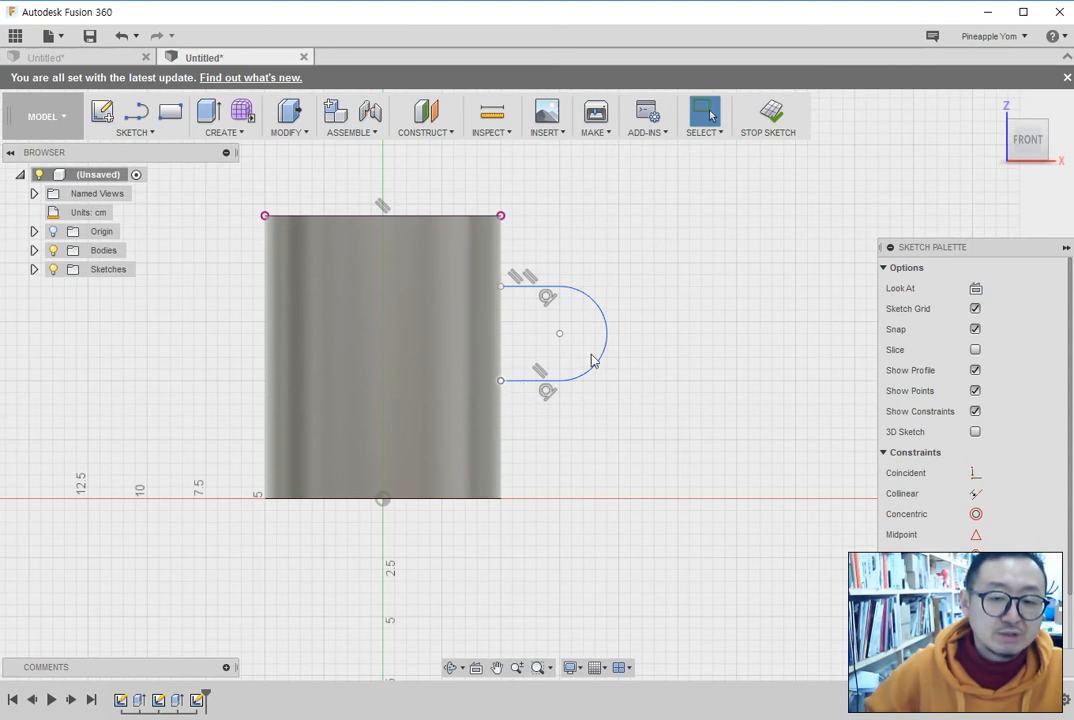
Offset the whole U-shaped handle path outward by 0.7 cm.
{"action": "scroll", "coordinate": [677, 387], "scroll_direction": "up", "scroll_amount": 3}
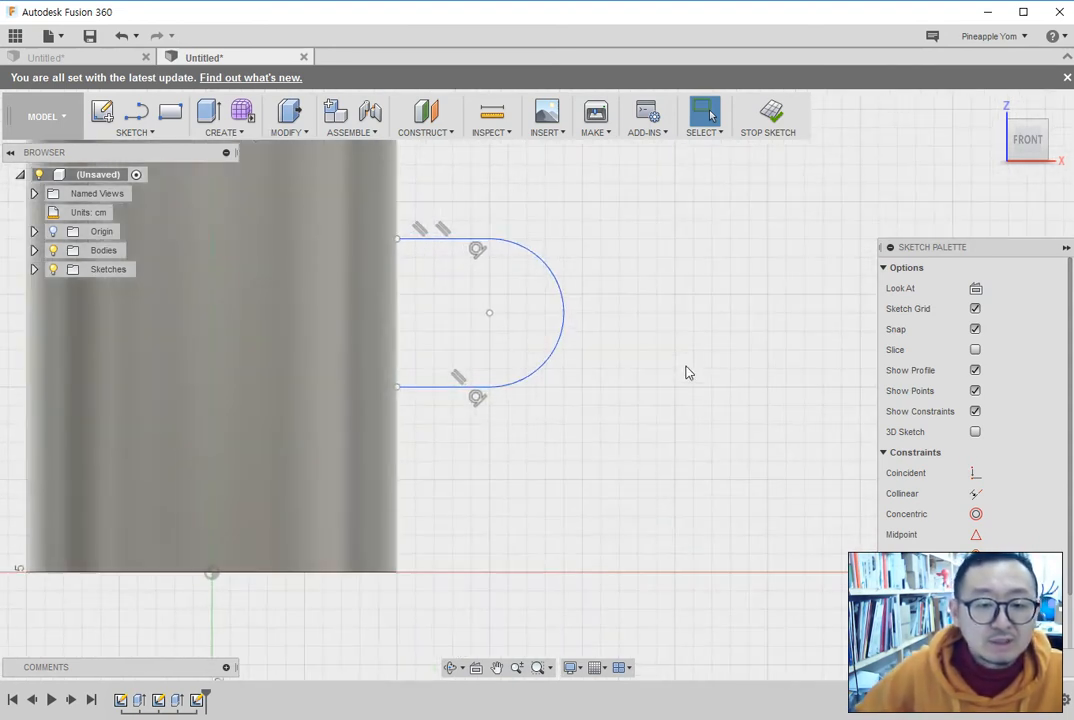
{"action": "scroll", "coordinate": [598, 350], "scroll_direction": "down", "scroll_amount": 2}
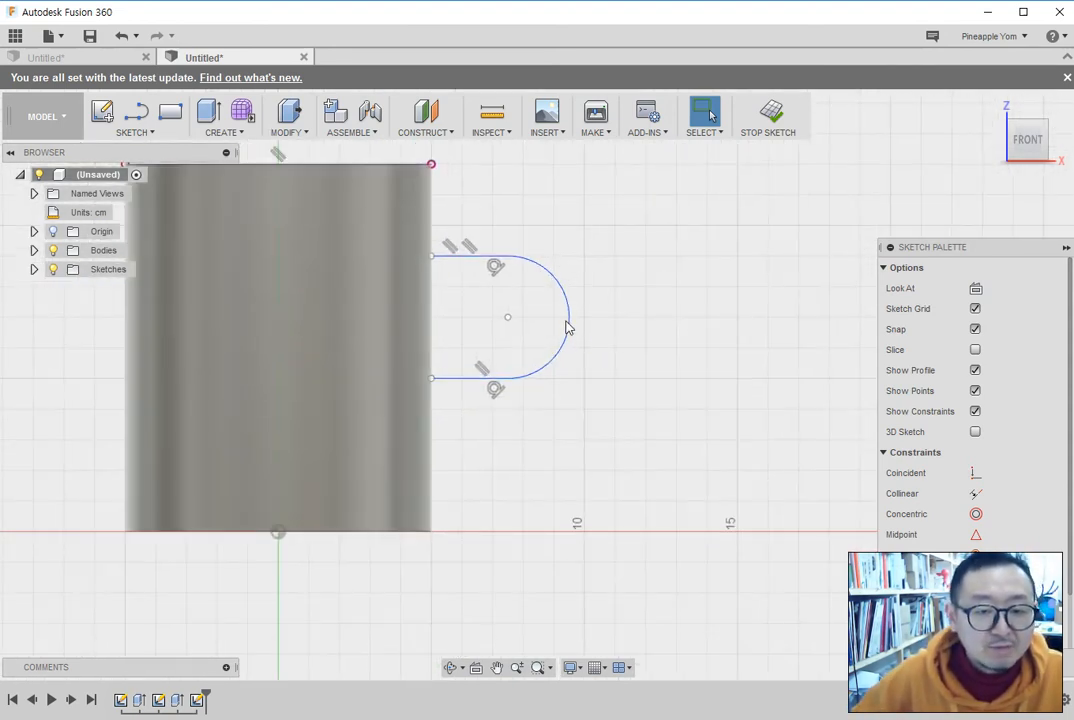
{"action": "left_click", "coordinate": [146, 133]}
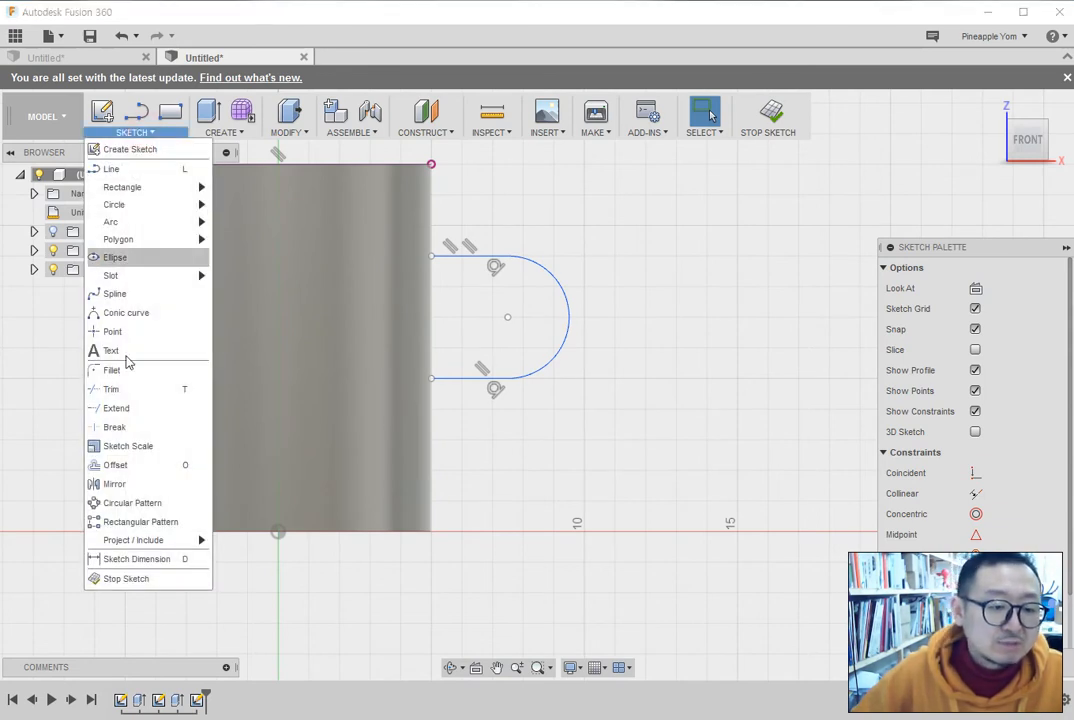
{"action": "left_click", "coordinate": [116, 467]}
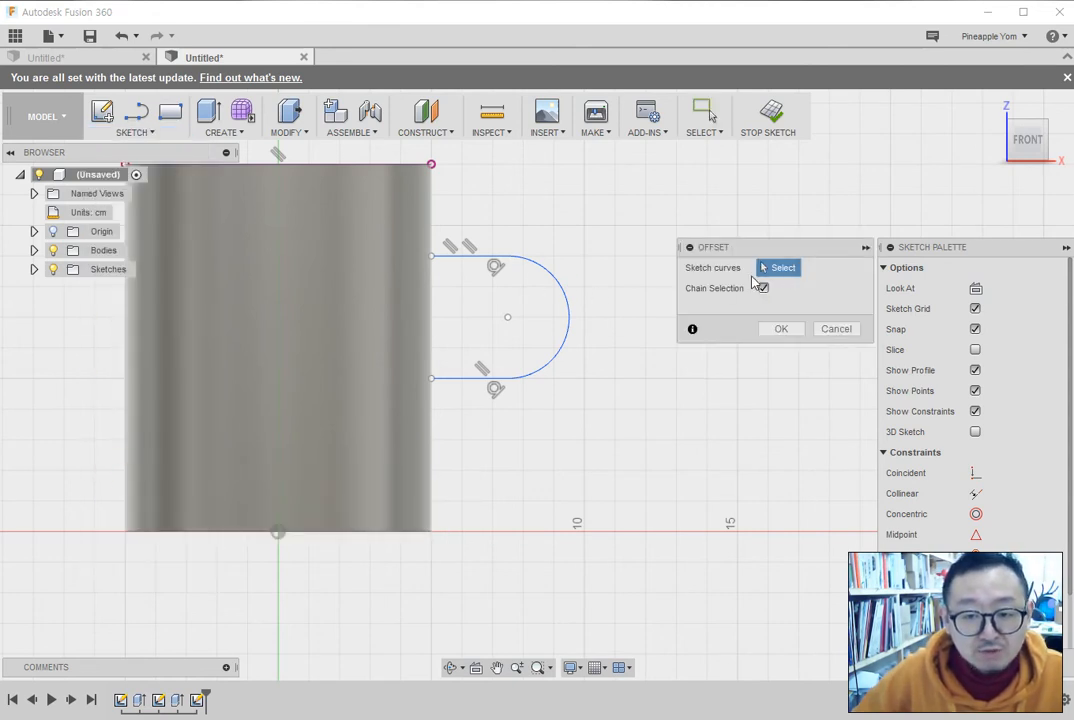
{"action": "left_click", "coordinate": [572, 314]}
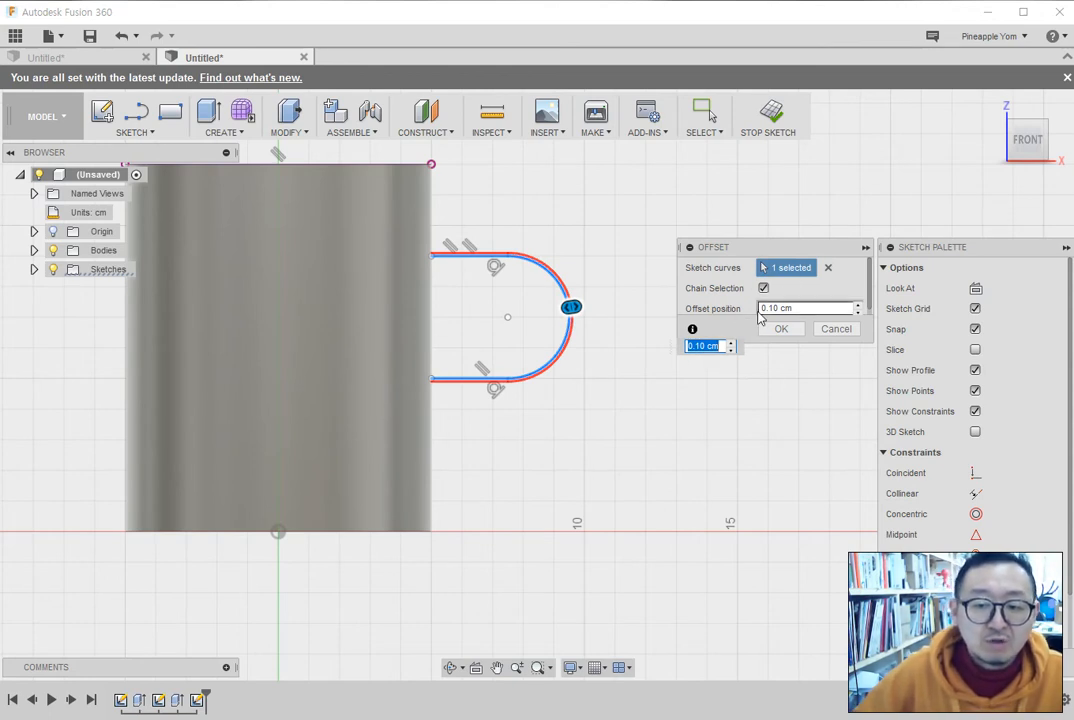
{"action": "left_click_drag", "start_coordinate": [577, 306], "coordinate": [603, 309]}
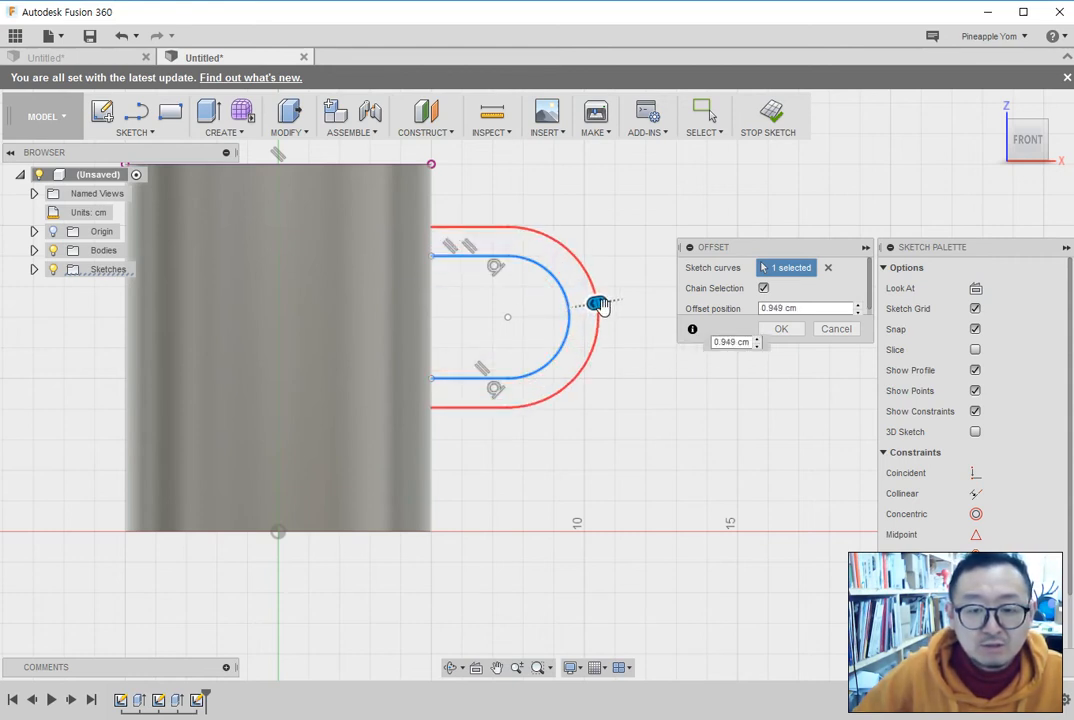
{"action": "double_click", "coordinate": [793, 309]}
{"action": "left_click_drag", "start_coordinate": [767, 308], "coordinate": [801, 309]}
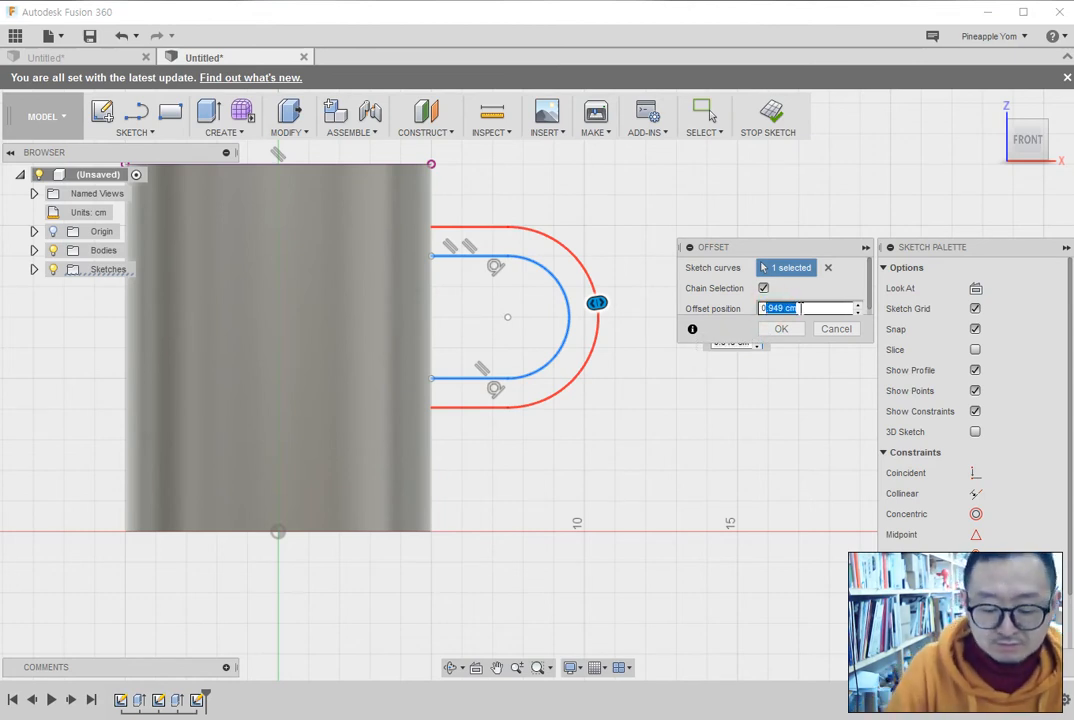
{"action": "type", "text": ".7"}
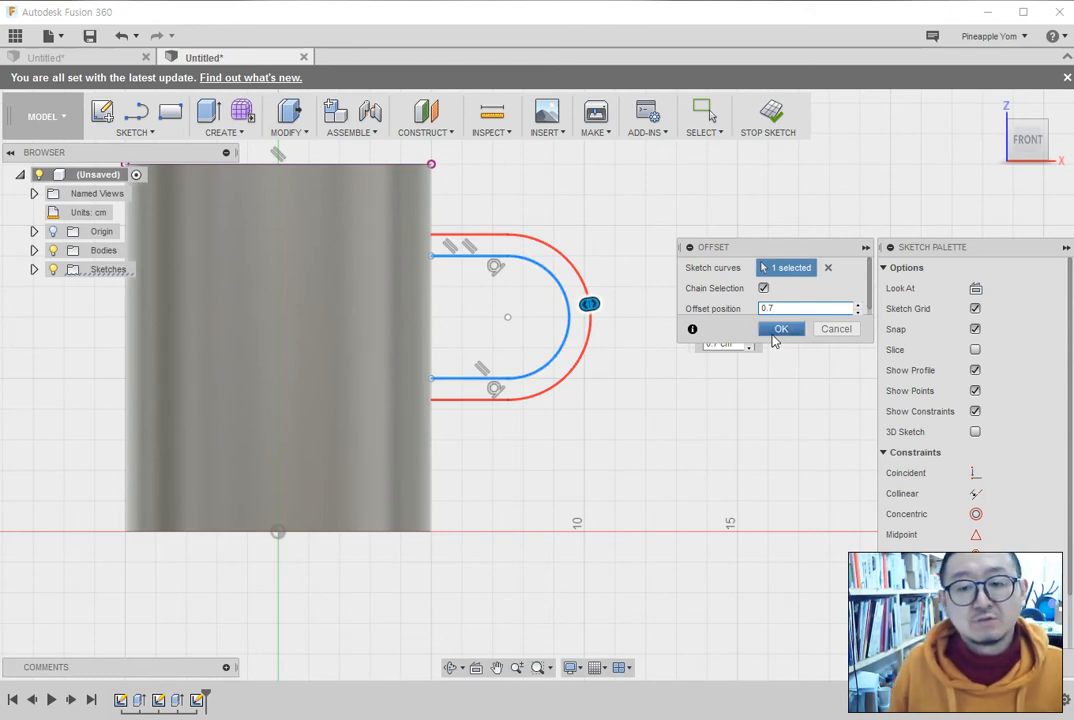
{"action": "left_click", "coordinate": [778, 330]}
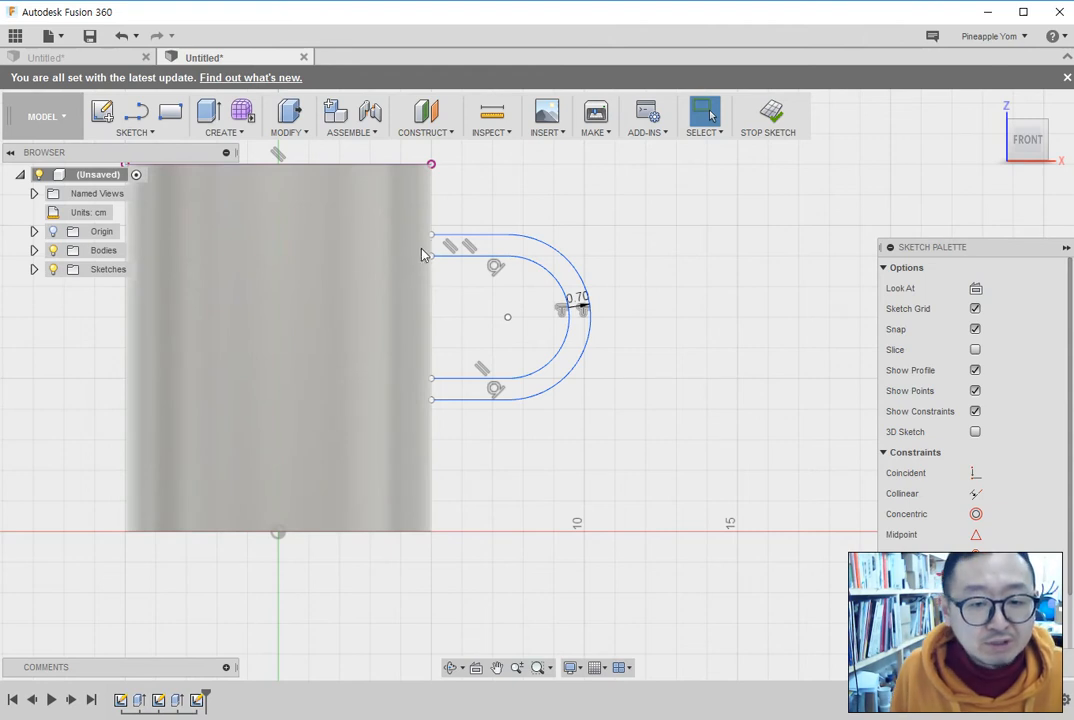
Close both open ends of the handle profile with short vertical lines along the mug wall.
{"action": "left_click", "coordinate": [167, 138]}
{"action": "left_click", "coordinate": [115, 168]}
{"action": "scroll", "coordinate": [407, 245], "scroll_direction": "down", "scroll_amount": 2}
{"action": "scroll", "coordinate": [407, 245], "scroll_direction": "up", "scroll_amount": 4}
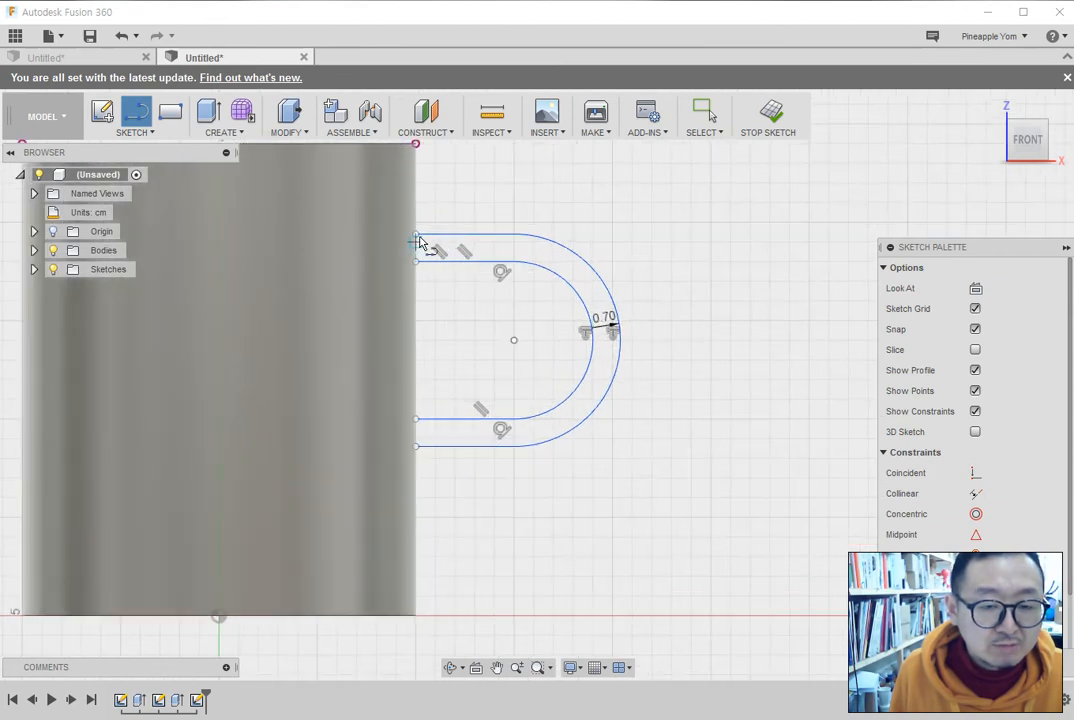
{"action": "left_click", "coordinate": [416, 235]}
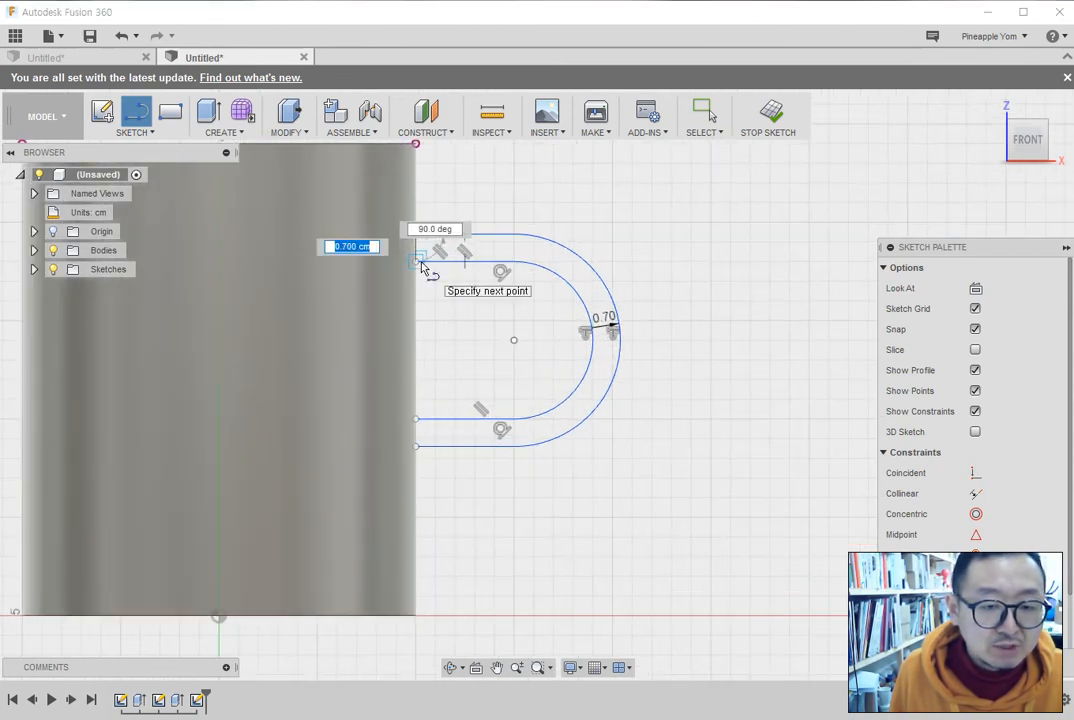
{"action": "left_click", "coordinate": [416, 420]}
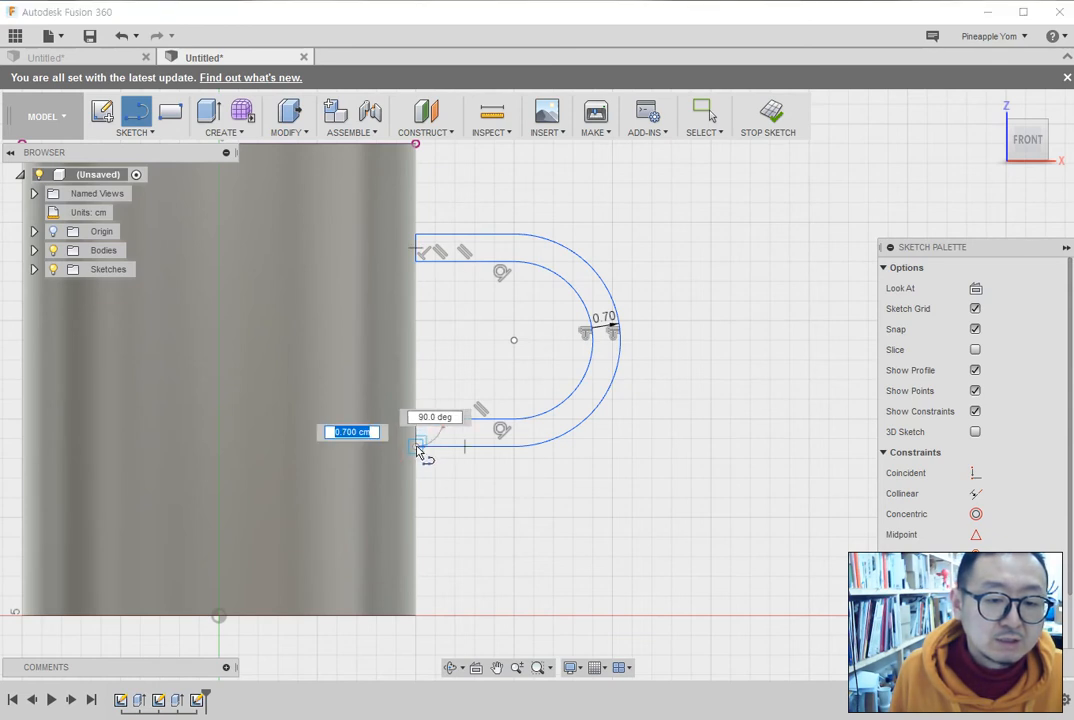
{"action": "left_click", "coordinate": [418, 446]}
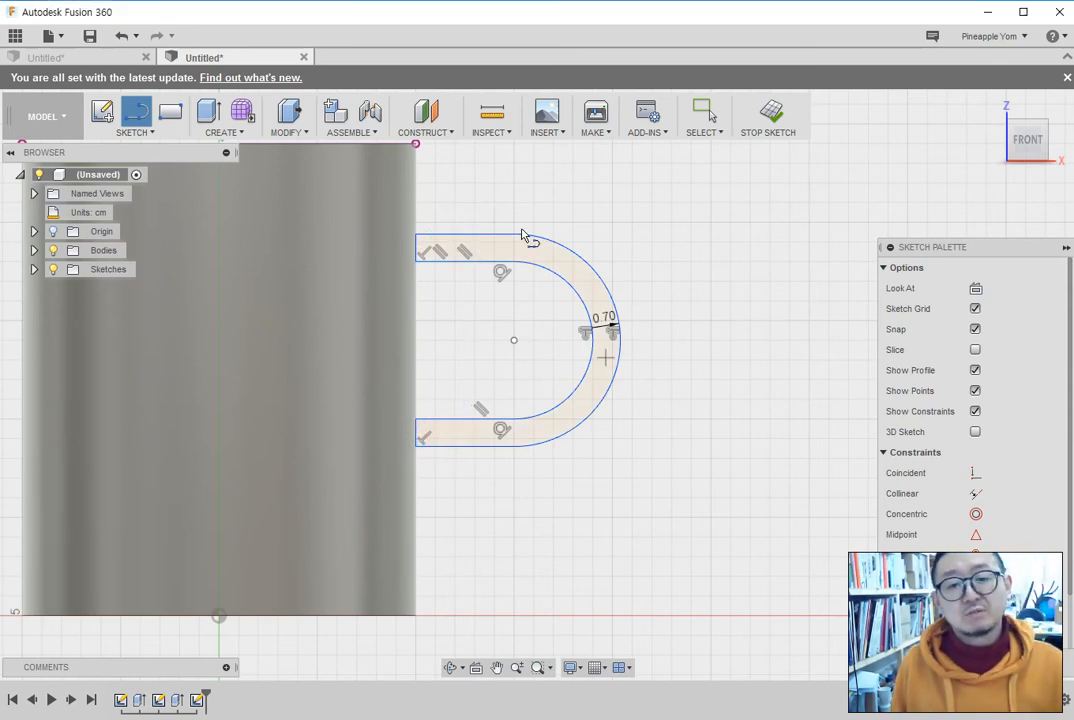
Start extruding the closed handle profile 2 cm to one side, viewed from the home orientation.
{"action": "left_click", "coordinate": [226, 132]}
{"action": "left_click", "coordinate": [216, 166]}
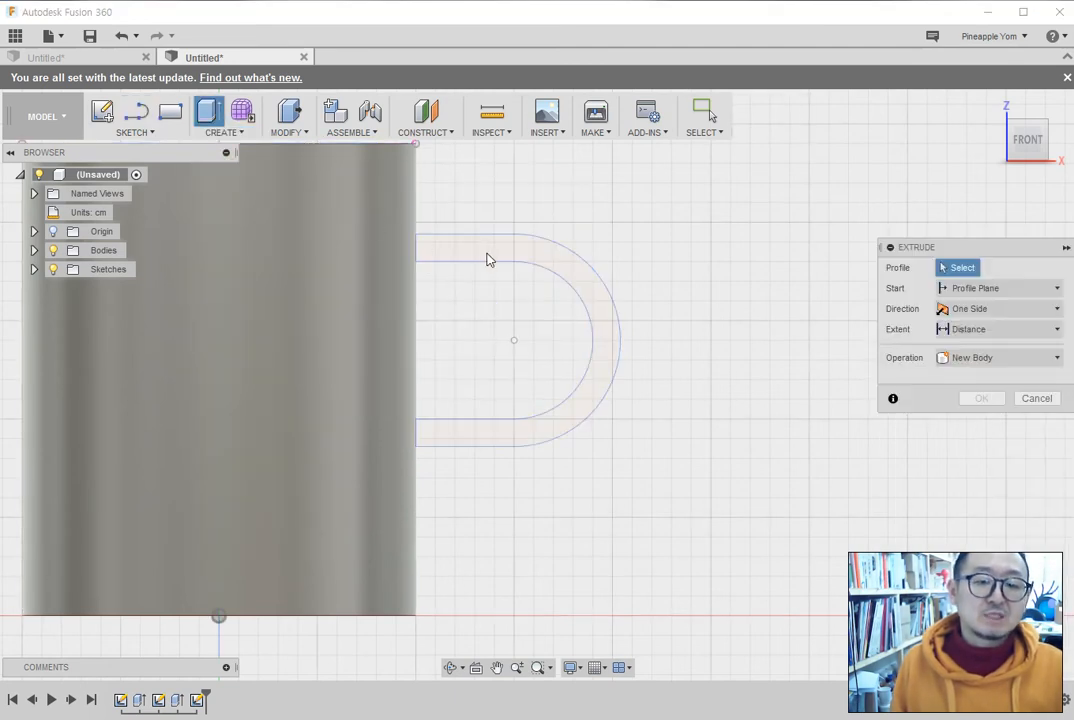
{"action": "left_click", "coordinate": [538, 259]}
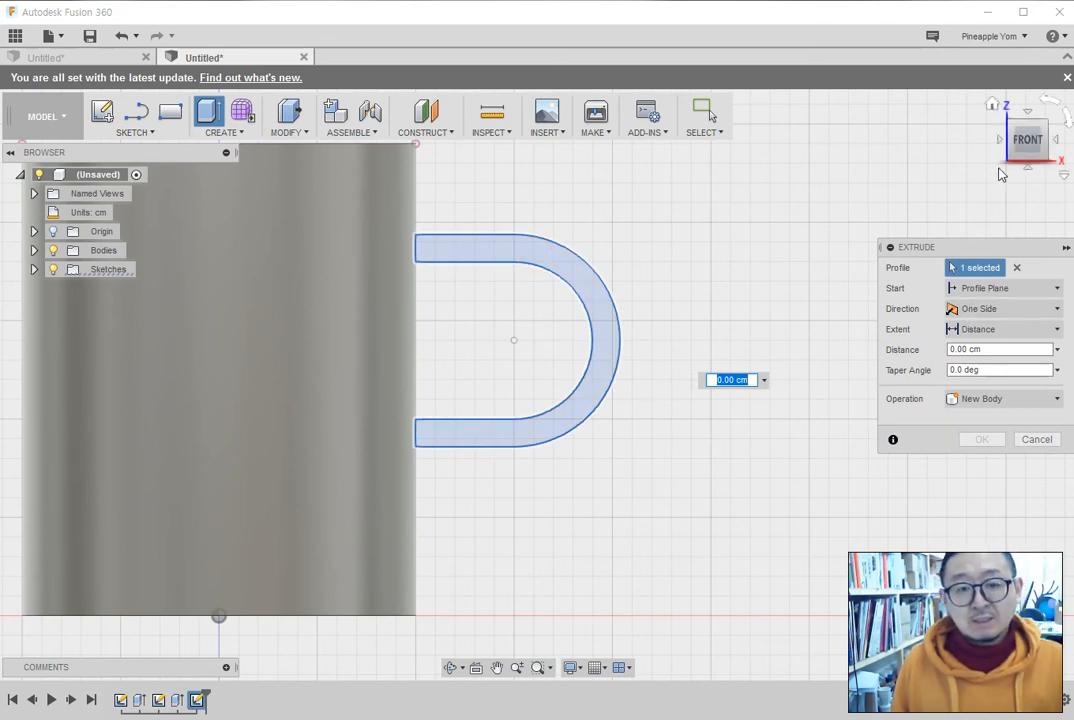
{"action": "left_click", "coordinate": [991, 103]}
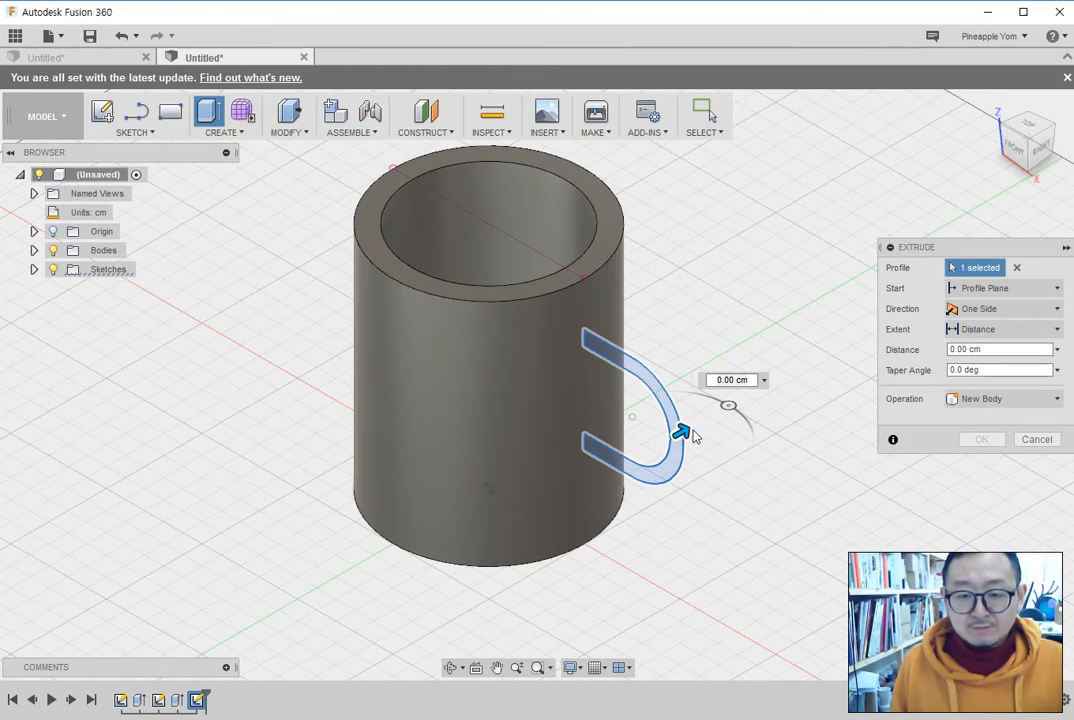
{"action": "left_click_drag", "start_coordinate": [683, 429], "coordinate": [719, 408]}
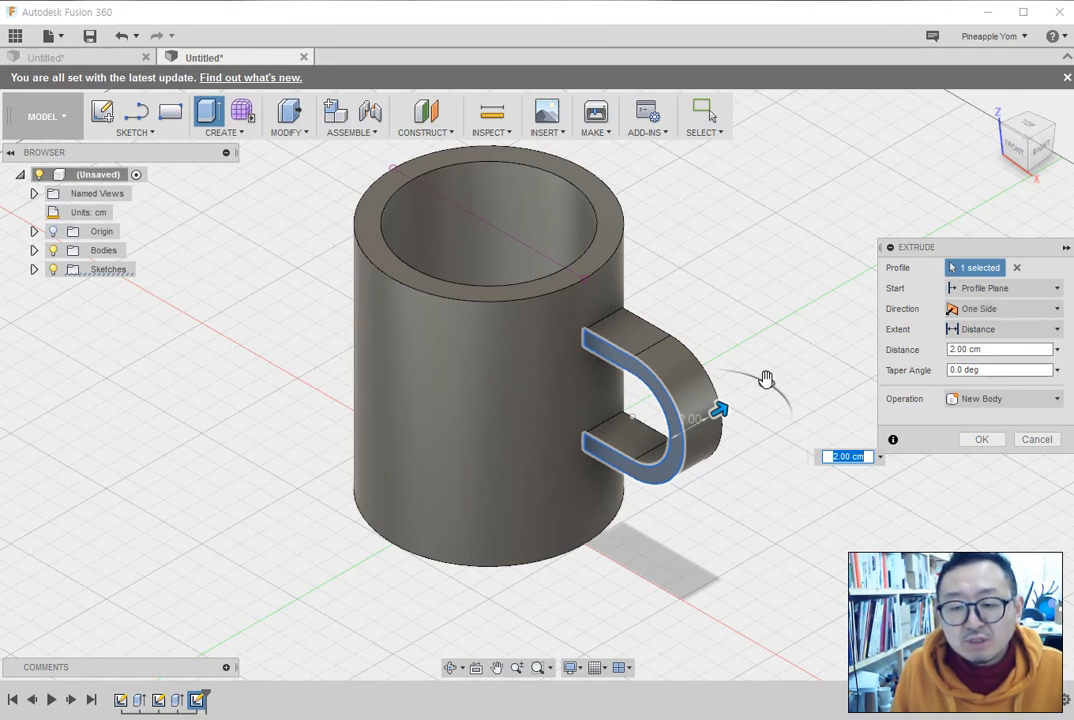
Make the handle extrusion symmetric and set its distance to 0.7 cm.
{"action": "left_click", "coordinate": [1006, 308]}
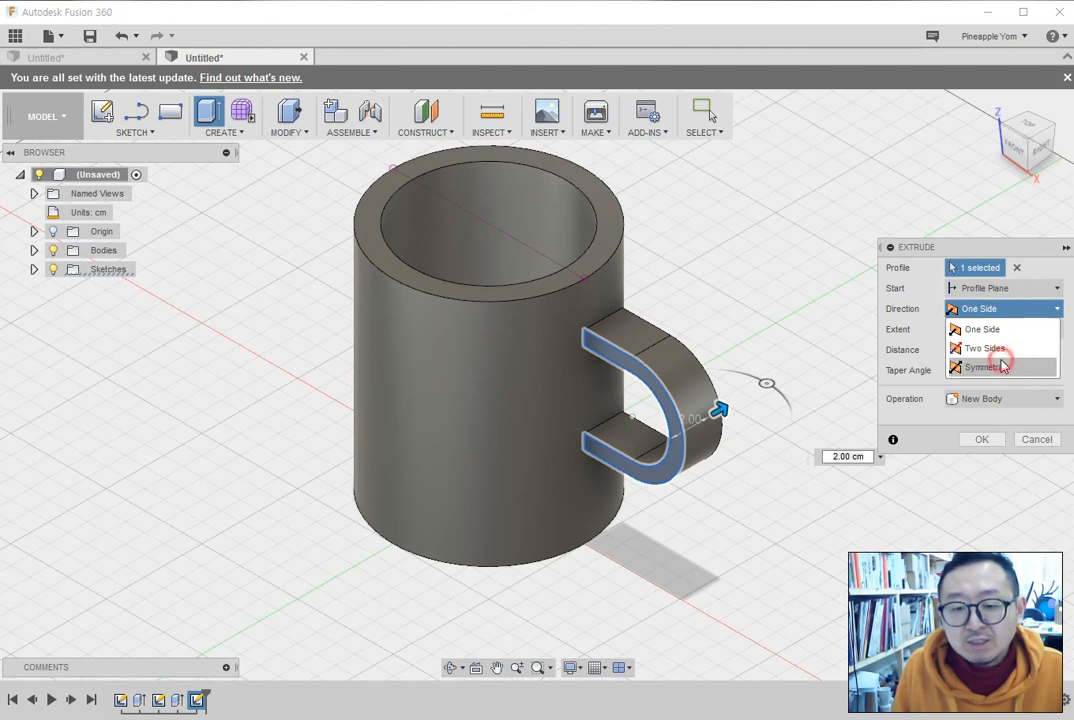
{"action": "left_click", "coordinate": [1037, 373]}
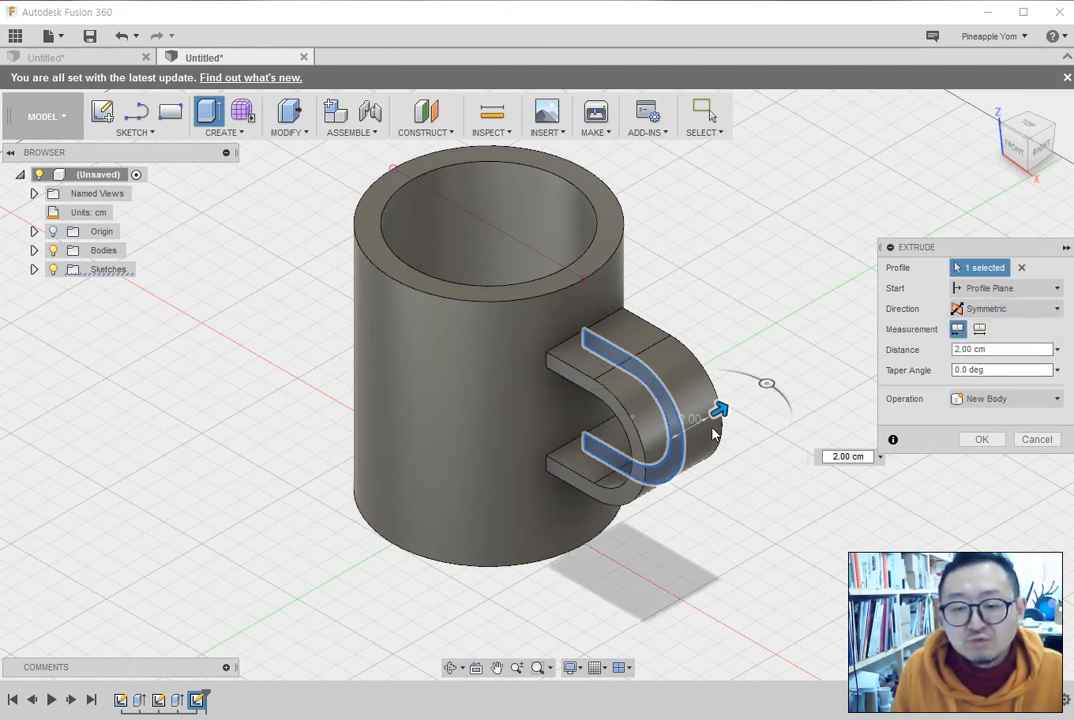
{"action": "left_click_drag", "start_coordinate": [706, 424], "coordinate": [700, 421]}
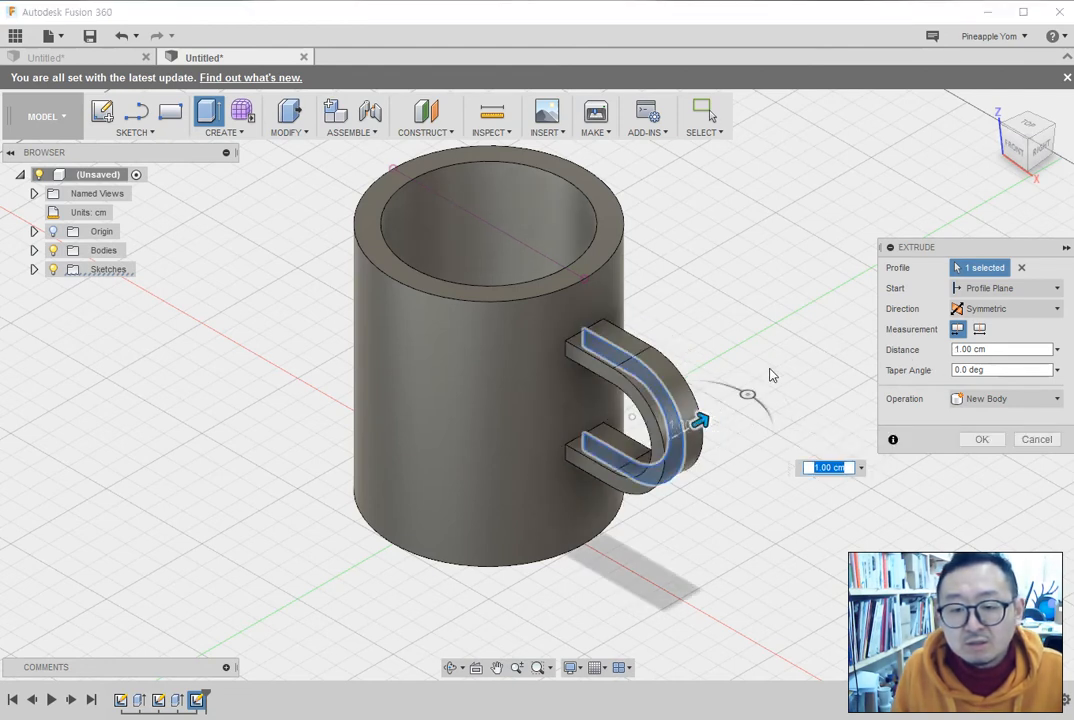
{"action": "left_click", "coordinate": [960, 349]}
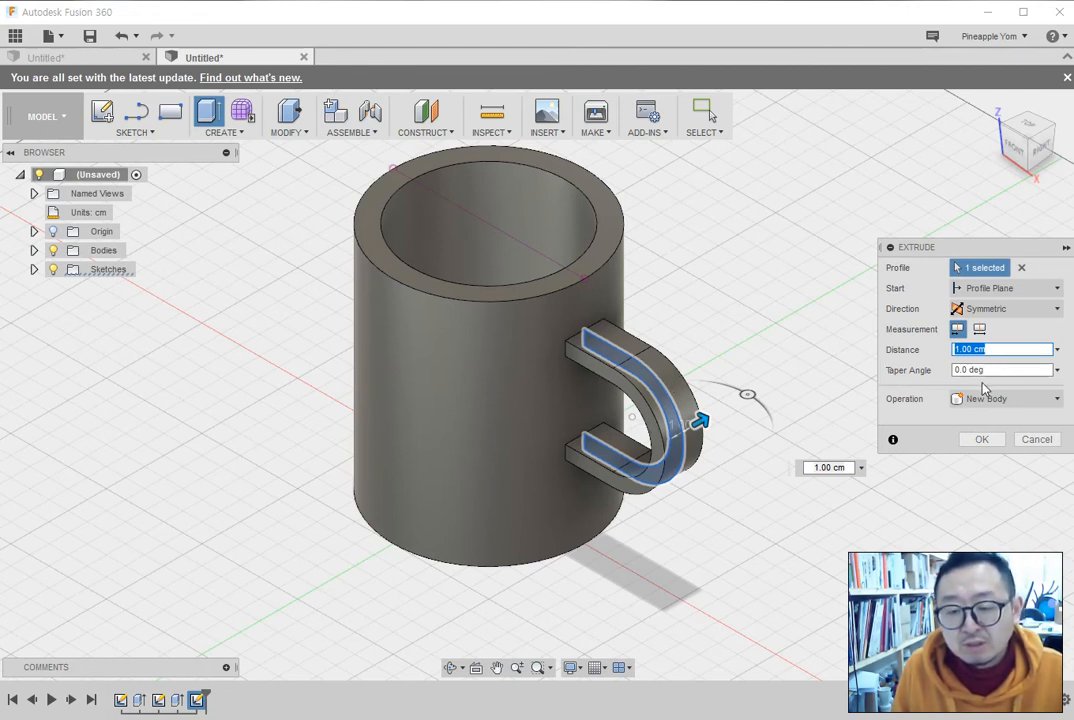
{"action": "type", "text": "0.7"}
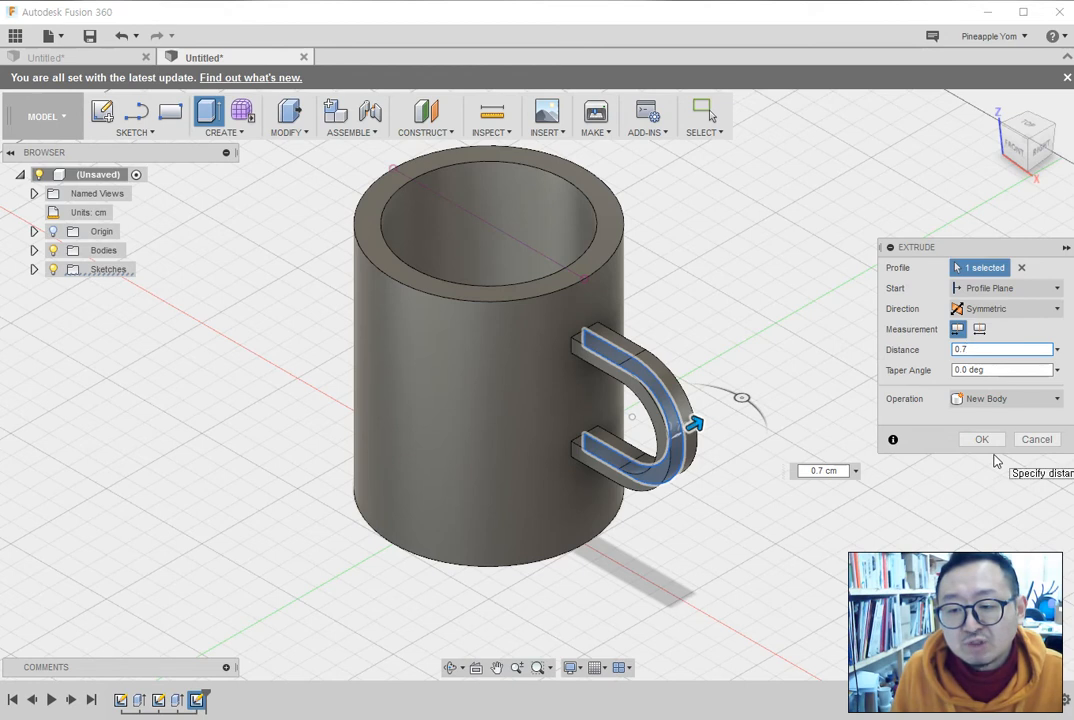
Try the Join operation for the handle extrusion, set it back to New Body and finish the extrusion.
{"action": "left_click", "coordinate": [980, 399]}
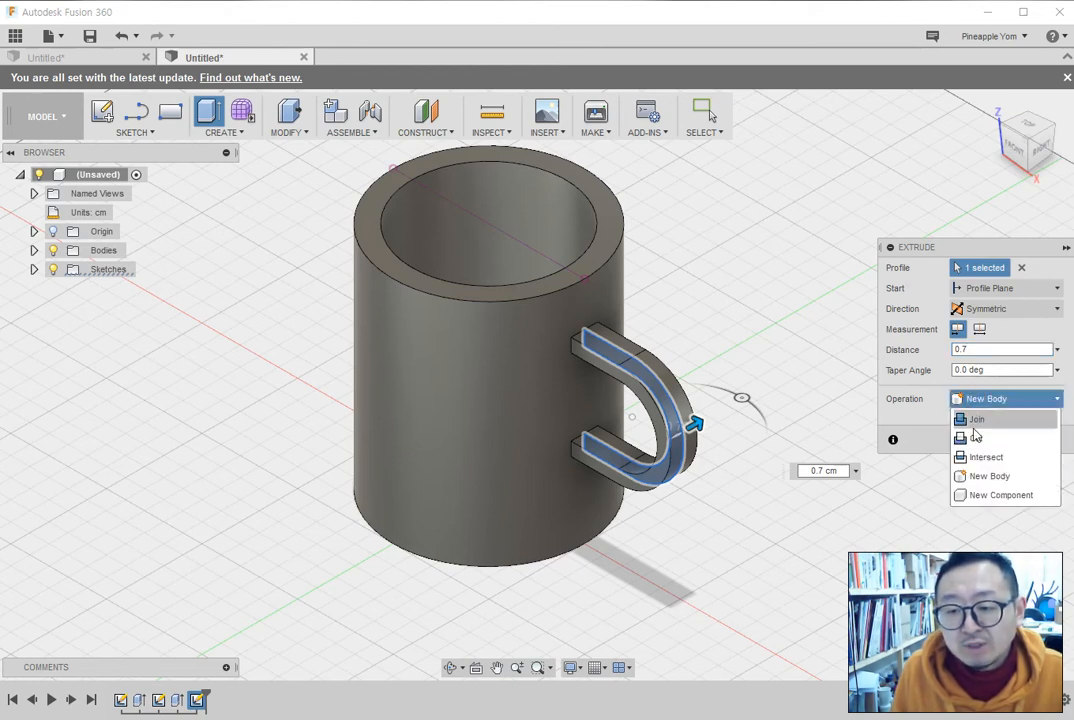
{"action": "left_click", "coordinate": [968, 421]}
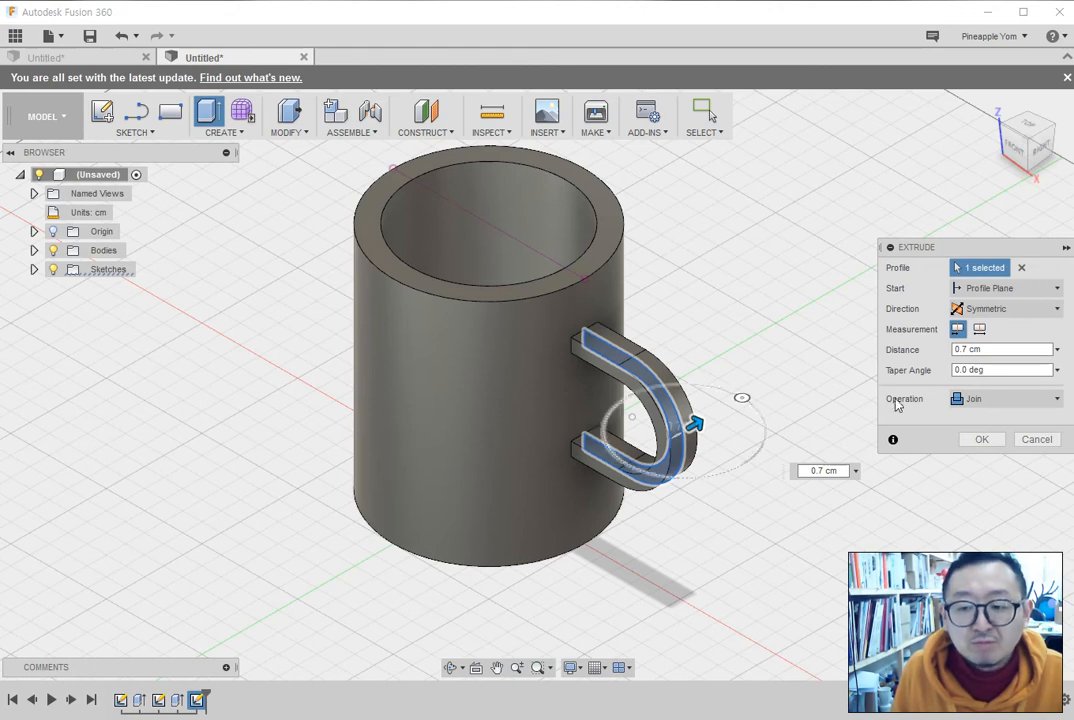
{"action": "left_click", "coordinate": [983, 399]}
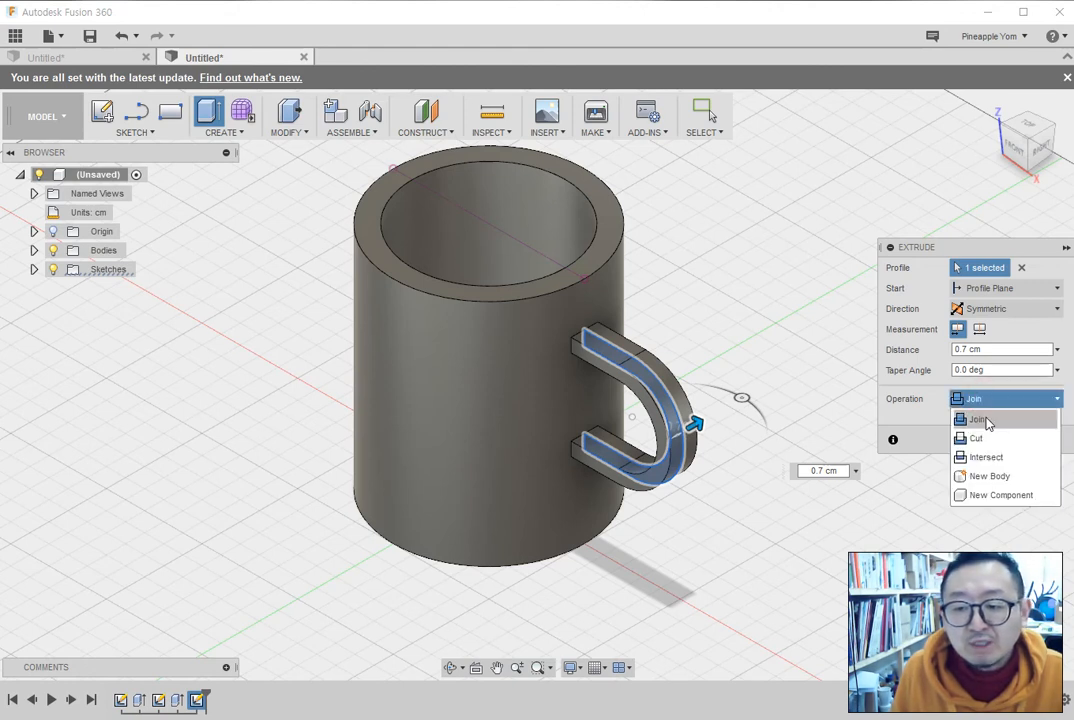
{"action": "left_click", "coordinate": [986, 477]}
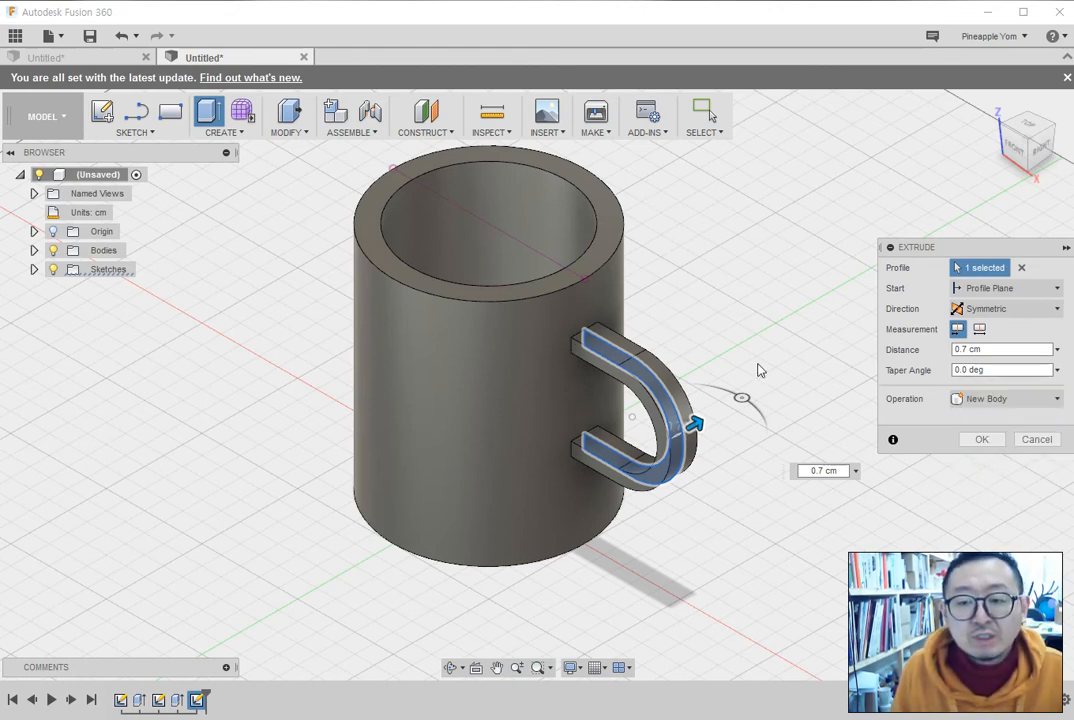
{"action": "left_click", "coordinate": [968, 442]}
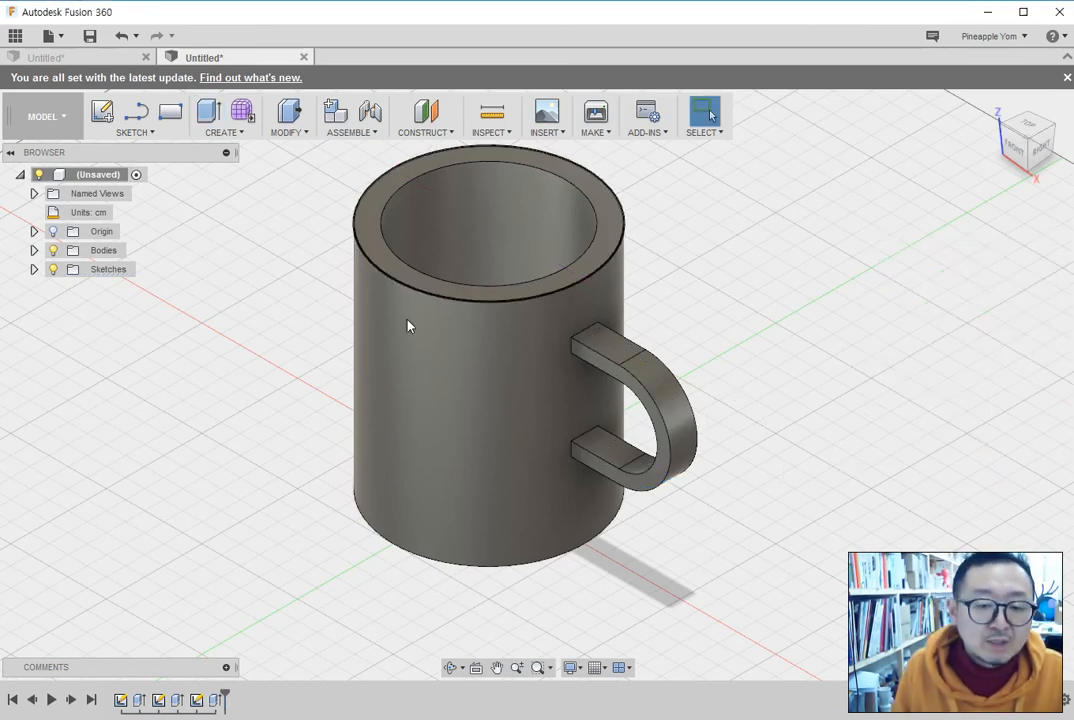
Fillet the outer top edge of the mug's rim with a constant radius of 0.3 cm.
{"action": "mouse_move", "coordinate": [1030, 140]}
{"action": "left_mouse_down"}
{"action": "mouse_move", "coordinate": [1037, 119]}
{"action": "mouse_move", "coordinate": [1015, 108]}
{"action": "left_mouse_up"}
{"action": "left_click", "coordinate": [993, 105]}
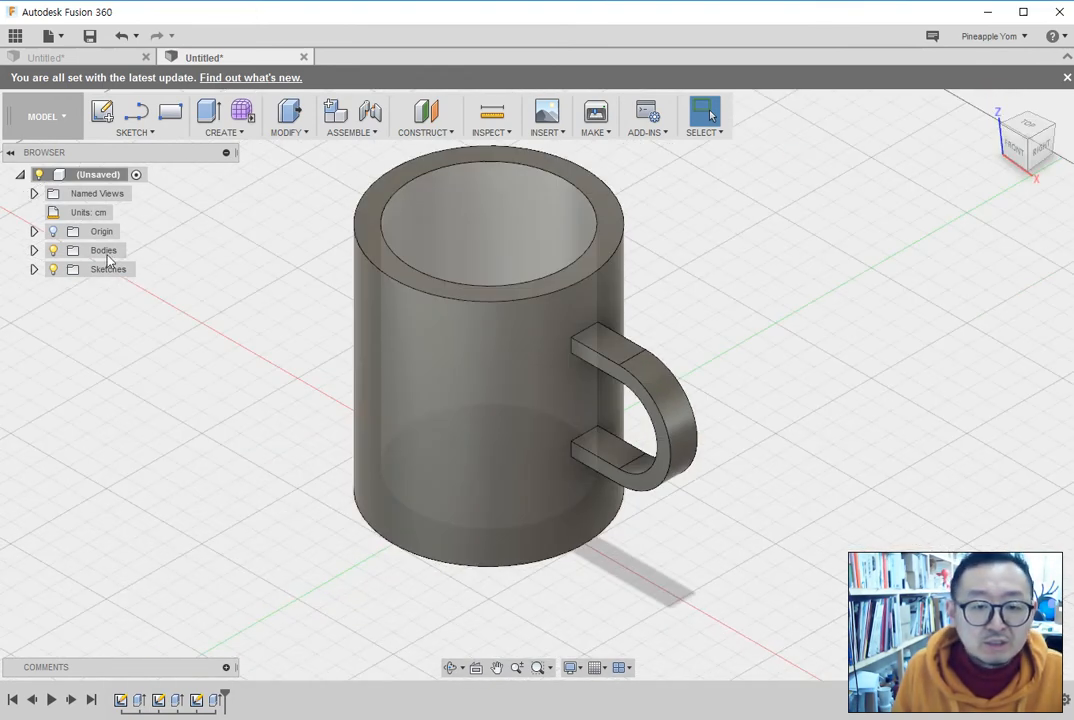
{"action": "left_click", "coordinate": [285, 133]}
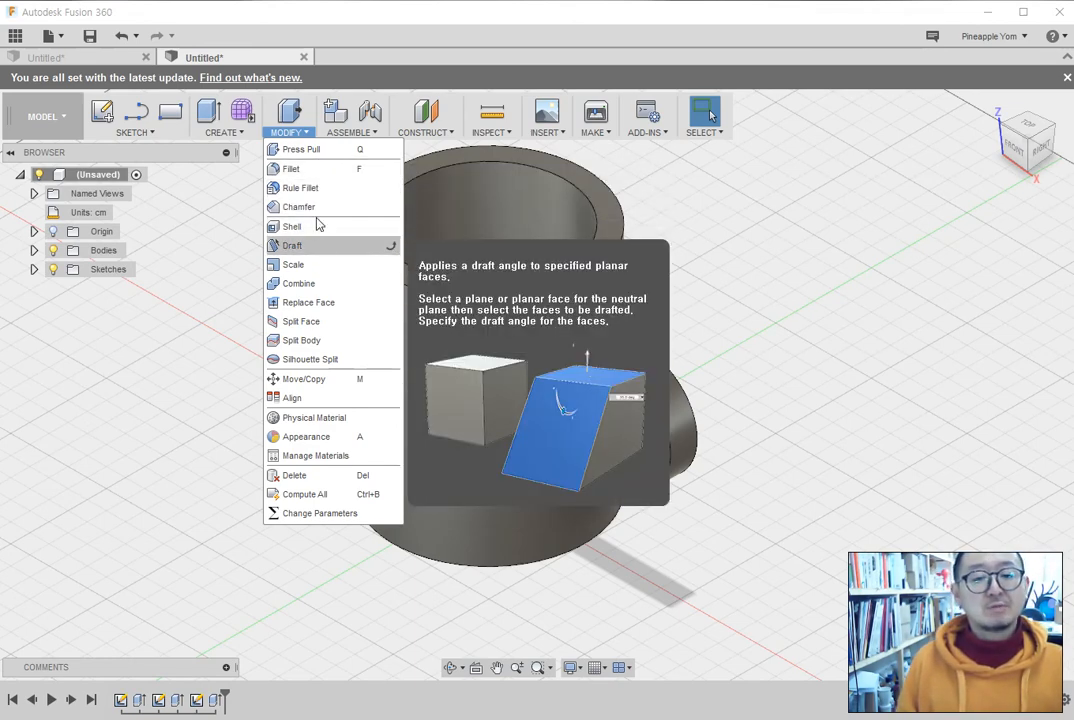
{"action": "left_click", "coordinate": [318, 172]}
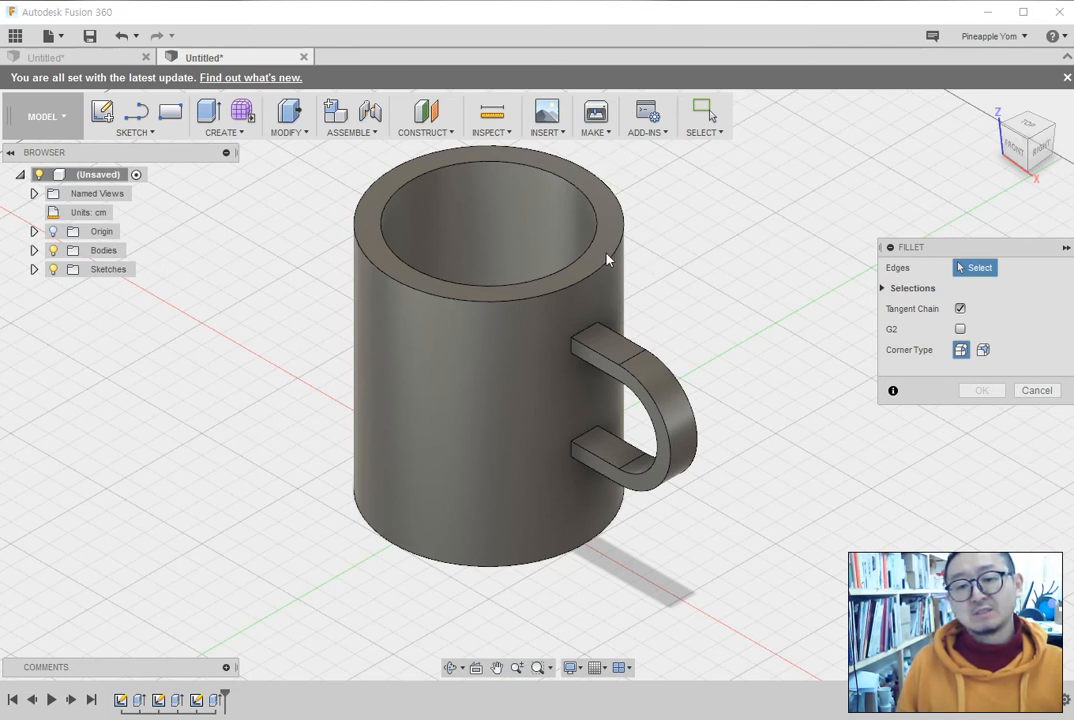
{"action": "left_click", "coordinate": [514, 298]}
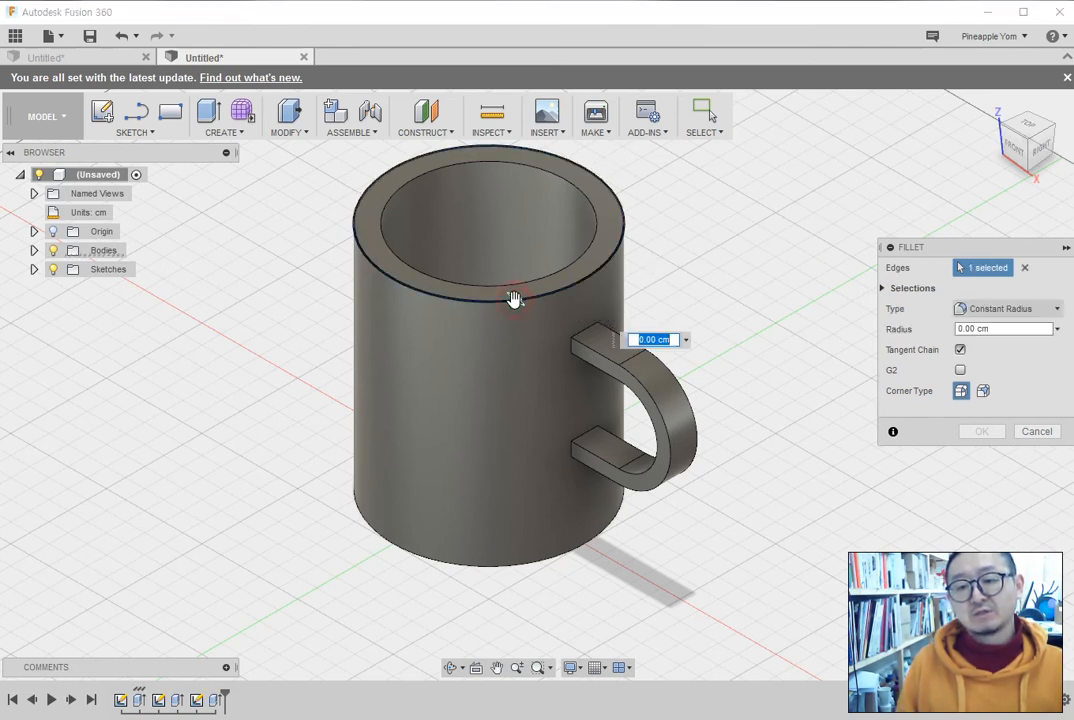
{"action": "left_click", "coordinate": [965, 329]}
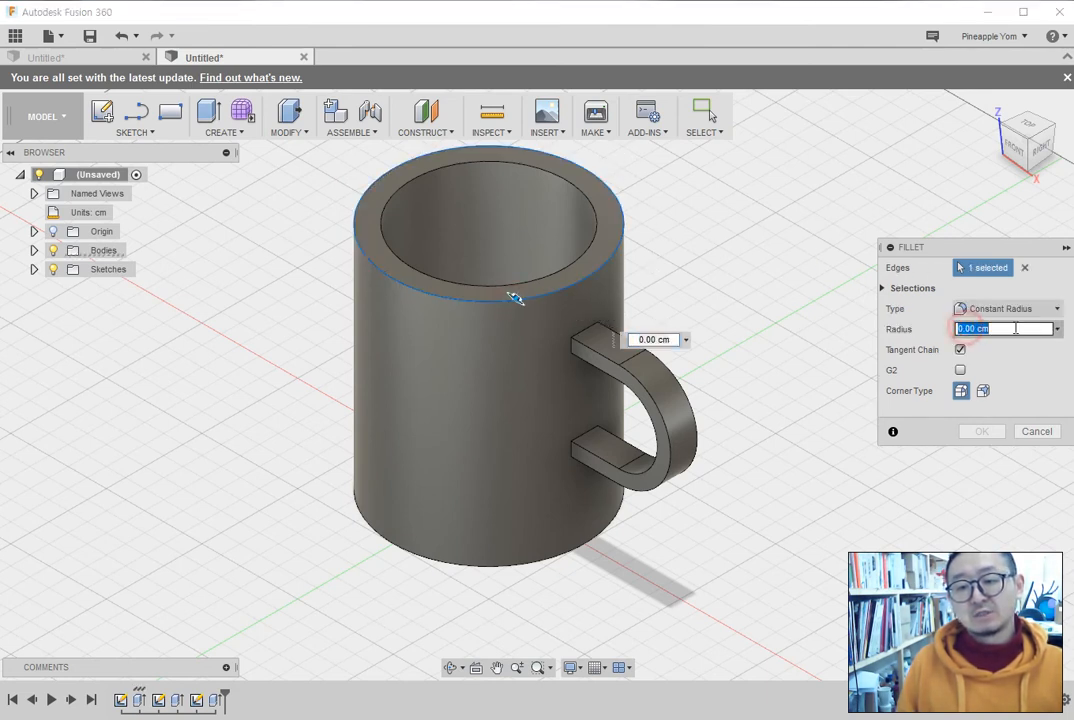
{"action": "type", "text": "0."}
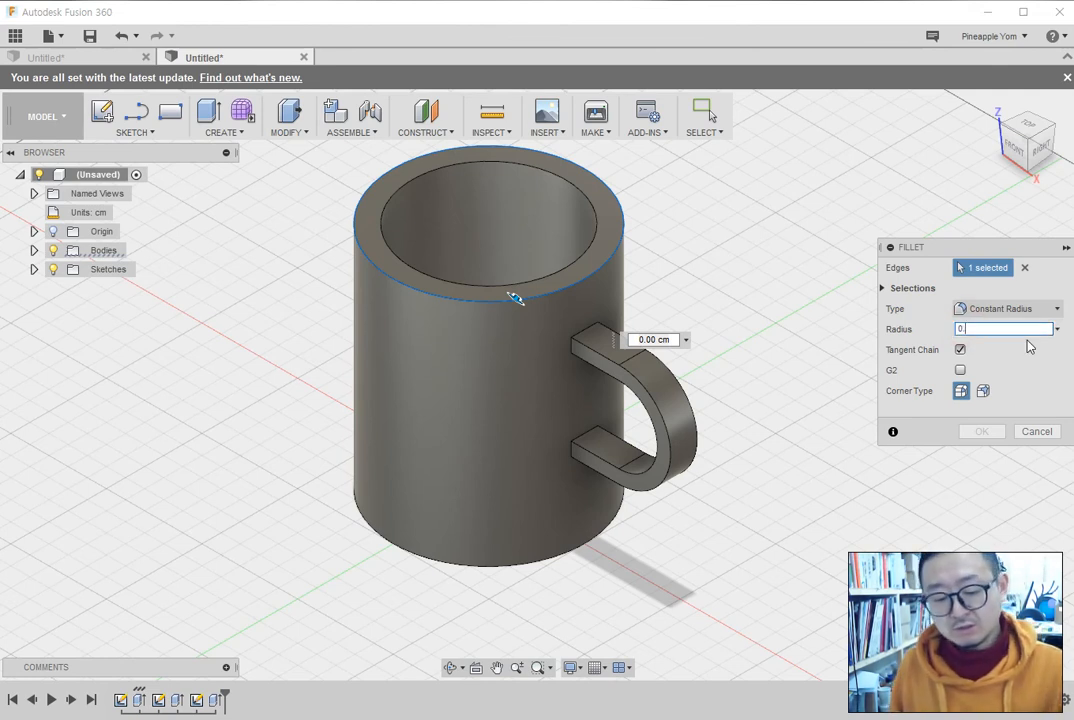
{"action": "type", "text": "5"}
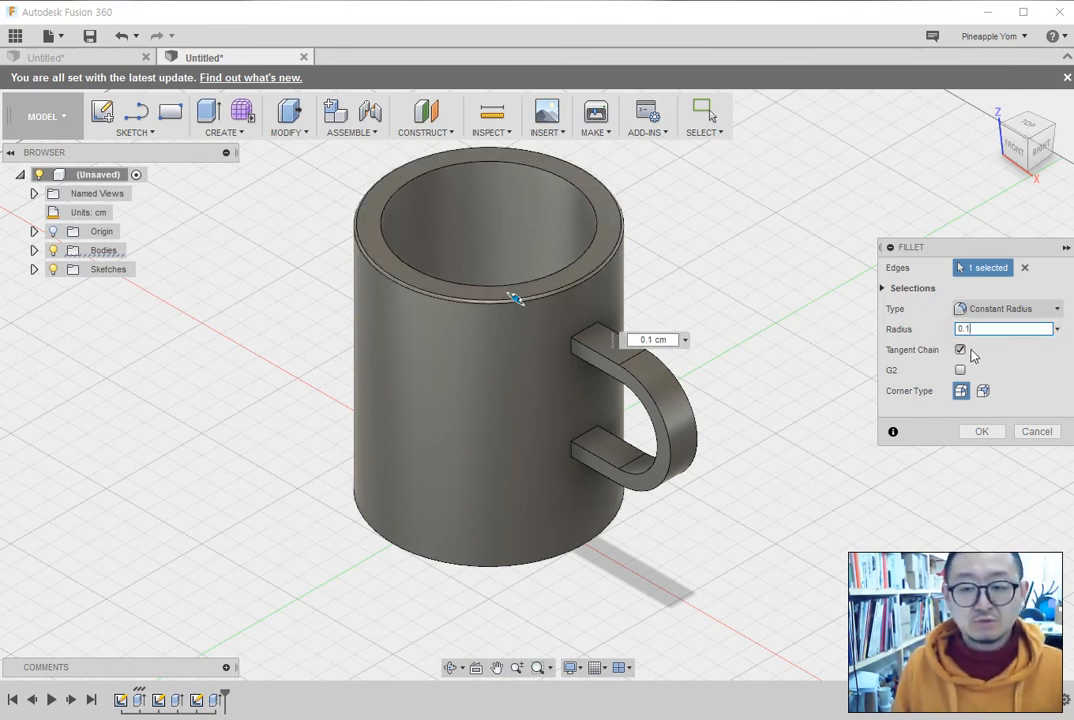
{"action": "double_click", "coordinate": [967, 330]}
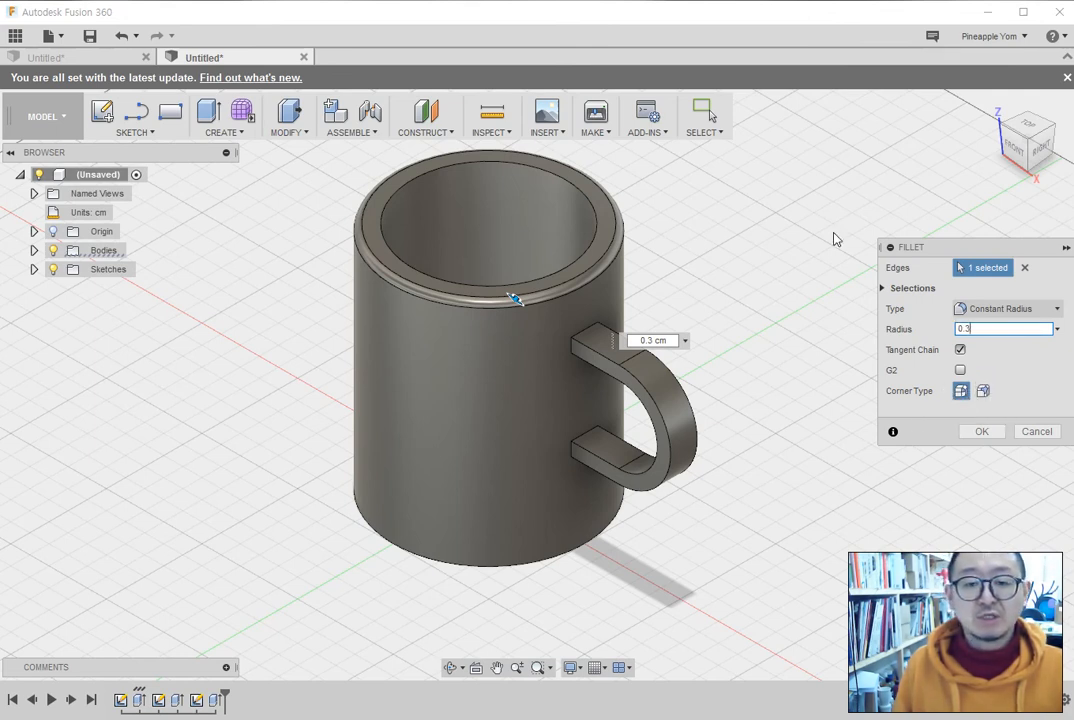
{"action": "left_click", "coordinate": [960, 432]}
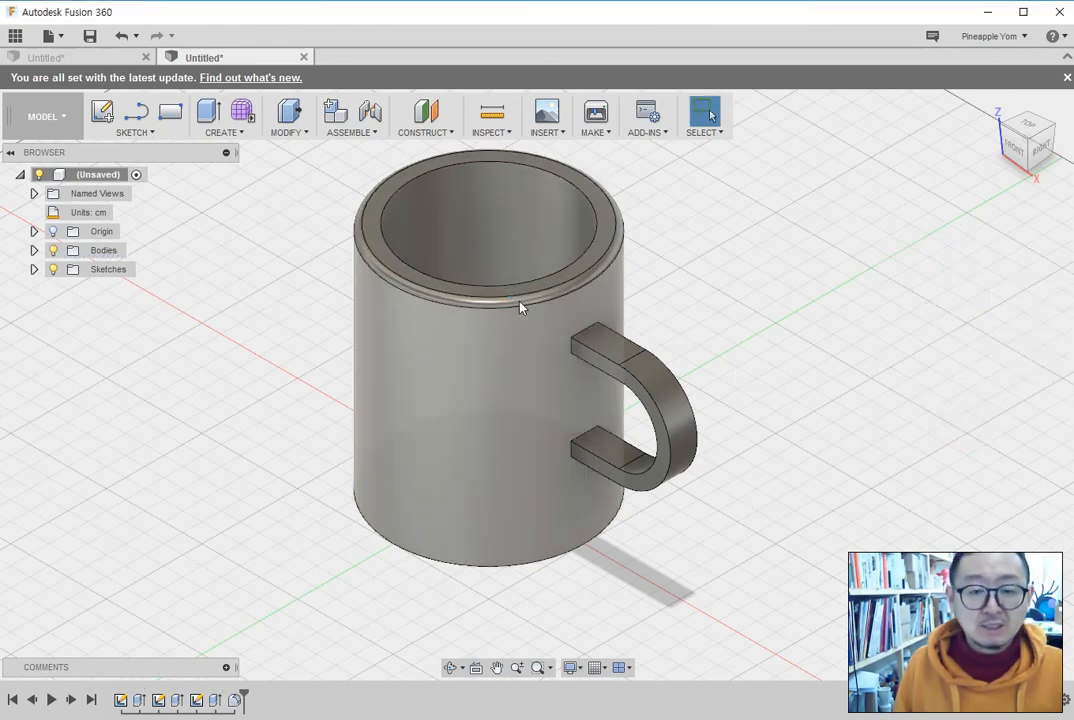
Fillet the inner top edge of the mug's rim with a constant radius of 0.3 cm.
{"action": "left_click", "coordinate": [303, 130]}
{"action": "left_click", "coordinate": [304, 169]}
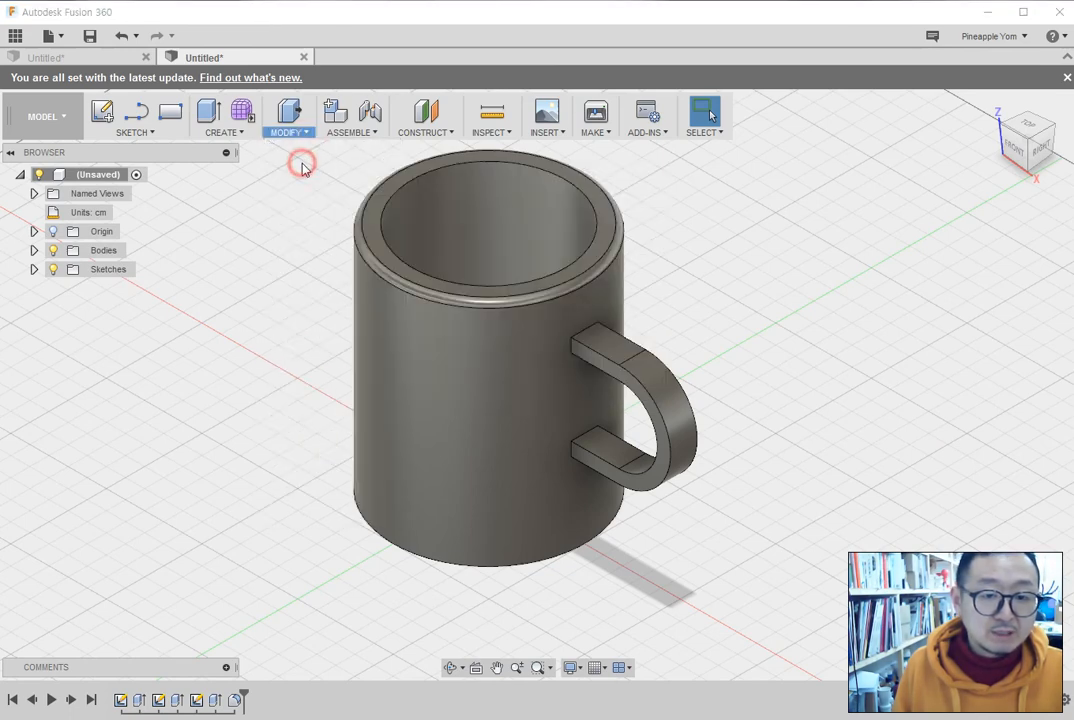
{"action": "left_click", "coordinate": [411, 180]}
{"action": "left_click", "coordinate": [1006, 328]}
{"action": "type", "text": "0.3"}
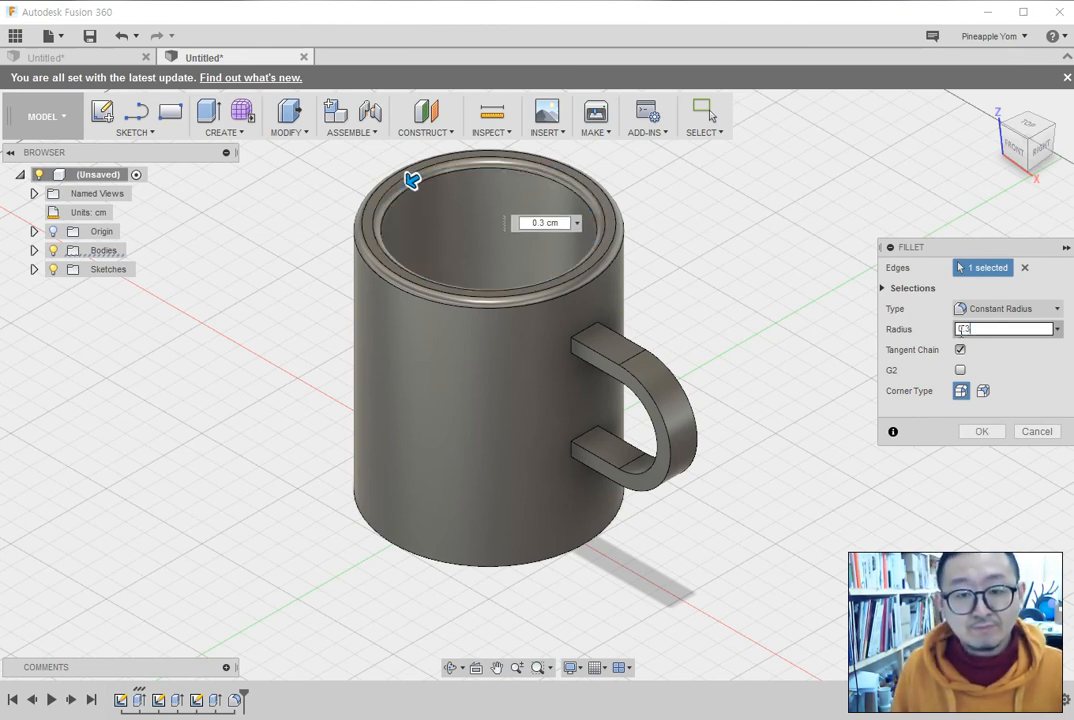
{"action": "left_click", "coordinate": [974, 431]}
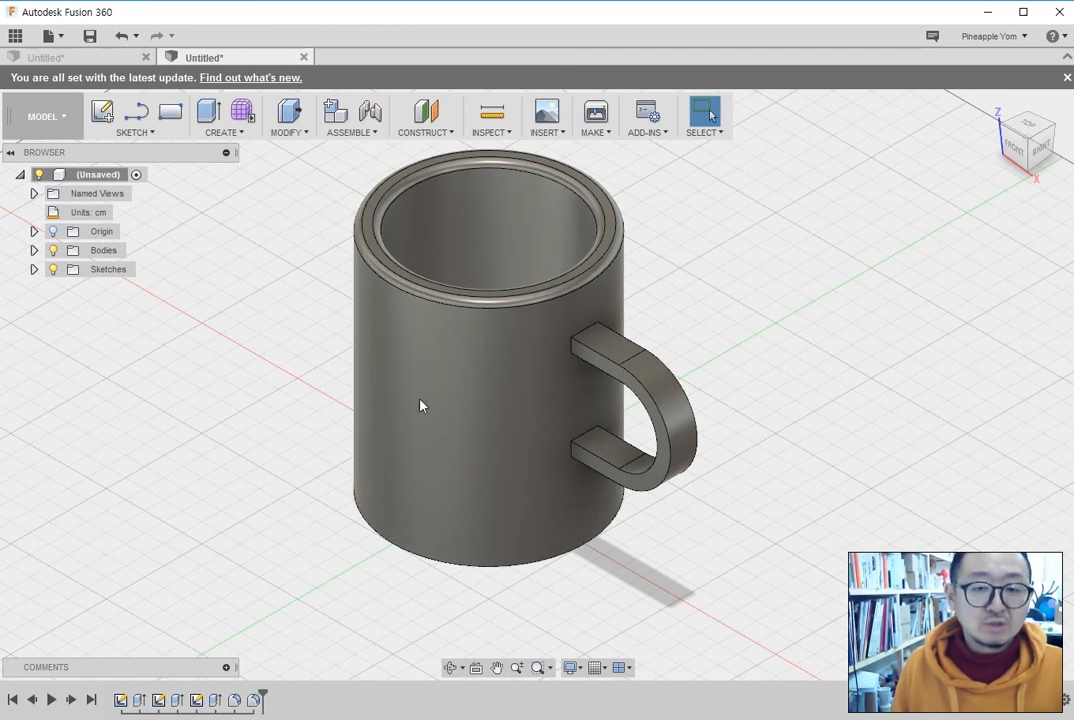
Examine the mug from a lower angle and in multiple views, and return to the single view.
{"action": "mouse_move", "coordinate": [1015, 146]}
{"action": "left_mouse_down"}
{"action": "mouse_move", "coordinate": [1016, 96]}
{"action": "mouse_move", "coordinate": [1015, 105]}
{"action": "left_mouse_up"}
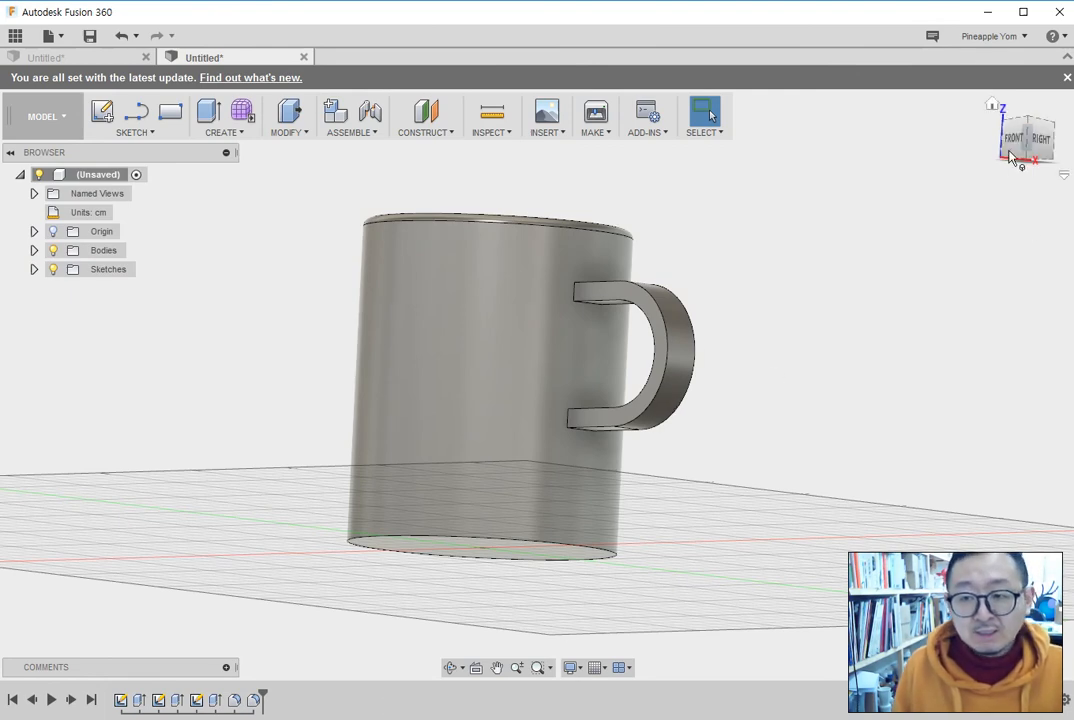
{"action": "left_click_drag", "start_coordinate": [1019, 149], "coordinate": [1016, 175]}
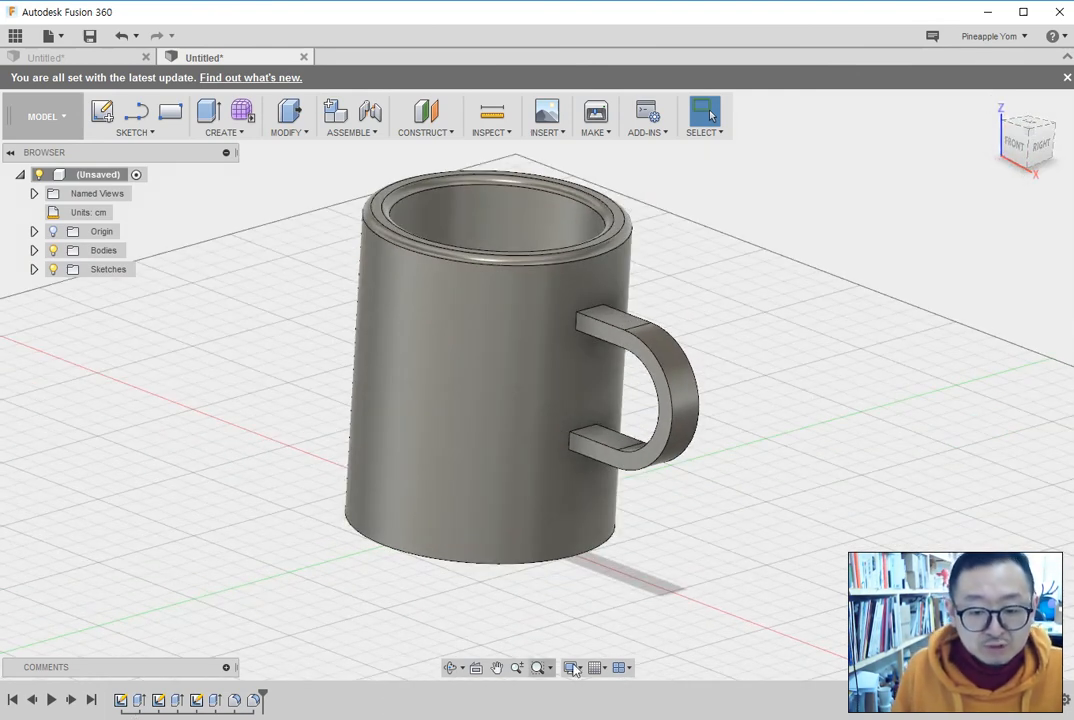
{"action": "left_click", "coordinate": [627, 668]}
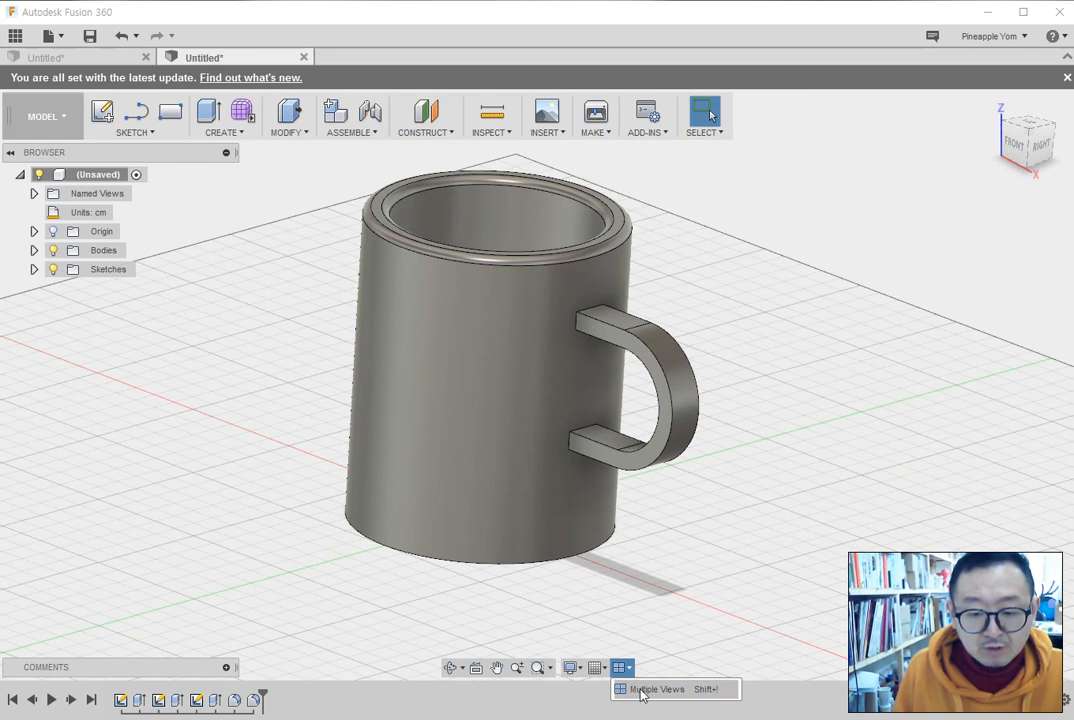
{"action": "left_click", "coordinate": [647, 690]}
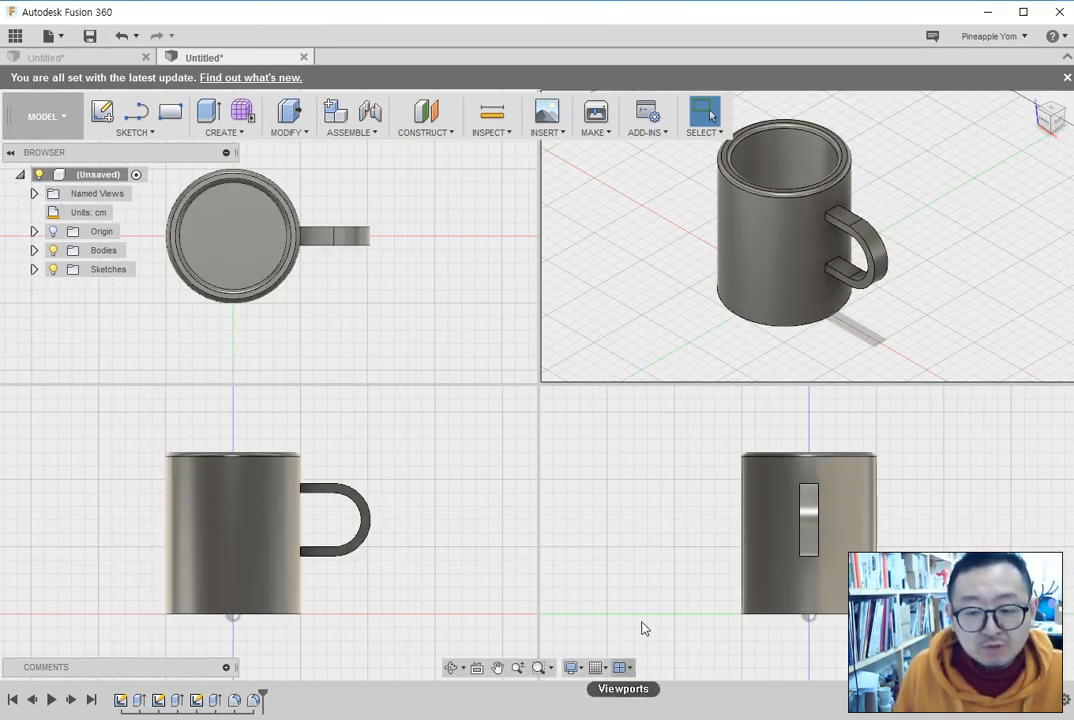
{"action": "left_click", "coordinate": [415, 472]}
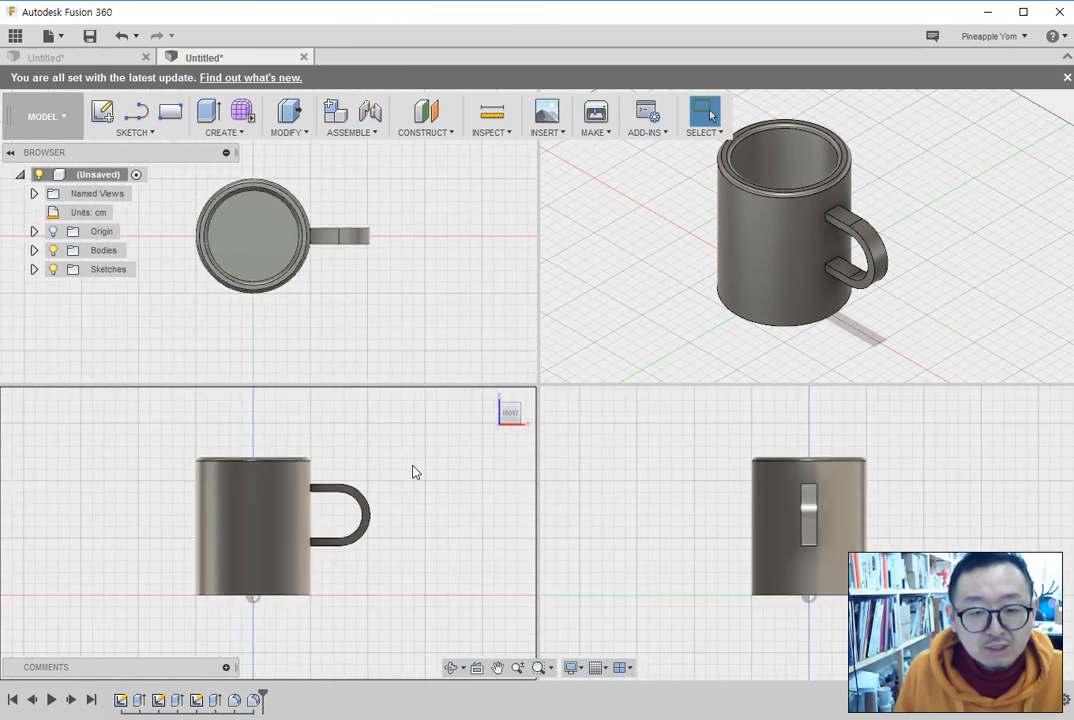
{"action": "left_click", "coordinate": [603, 190]}
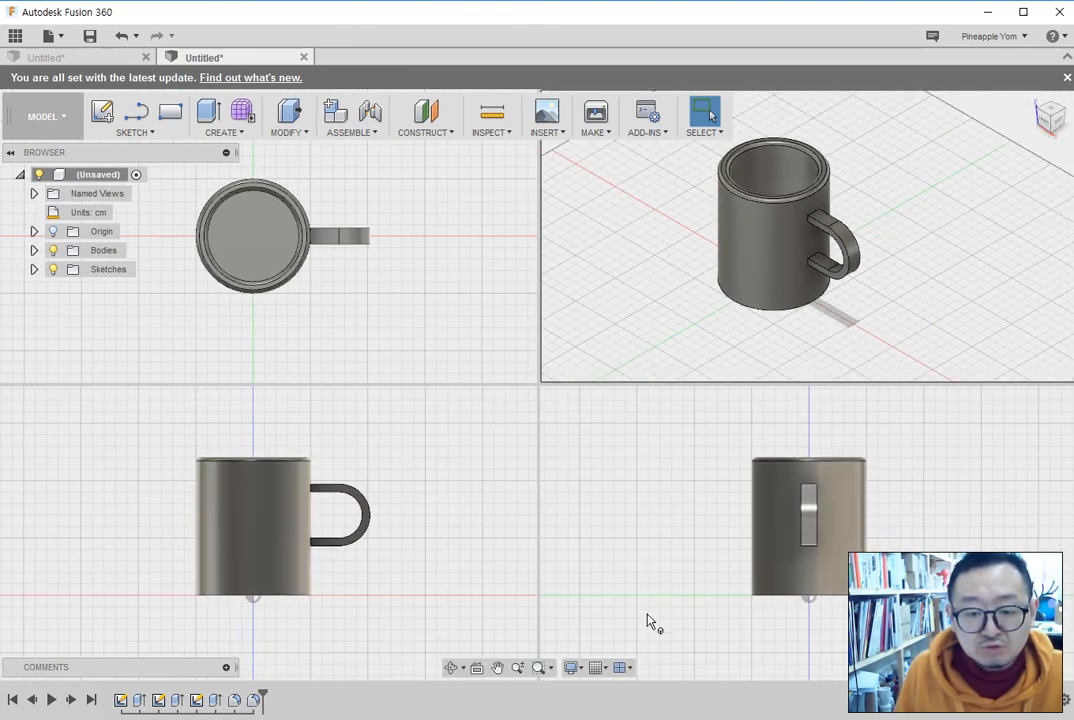
{"action": "left_click", "coordinate": [629, 668]}
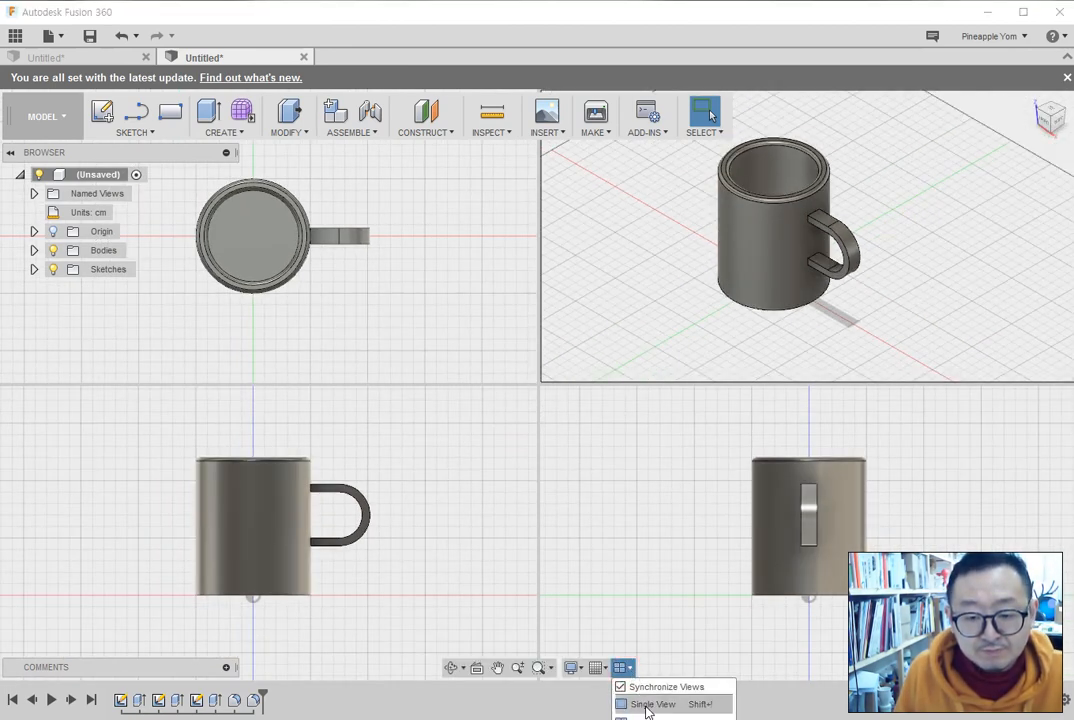
{"action": "left_click", "coordinate": [643, 705]}
Switch the camera to perspective projection and view the mug from the home orientation.
{"action": "left_click", "coordinate": [606, 668]}
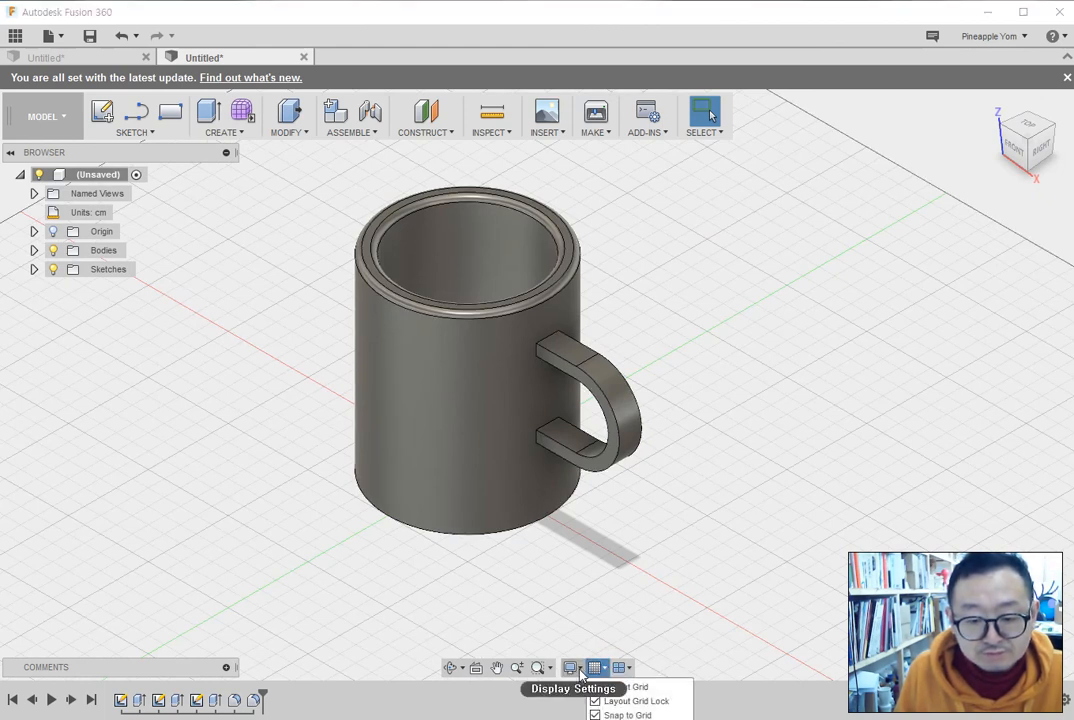
{"action": "left_click", "coordinate": [572, 667]}
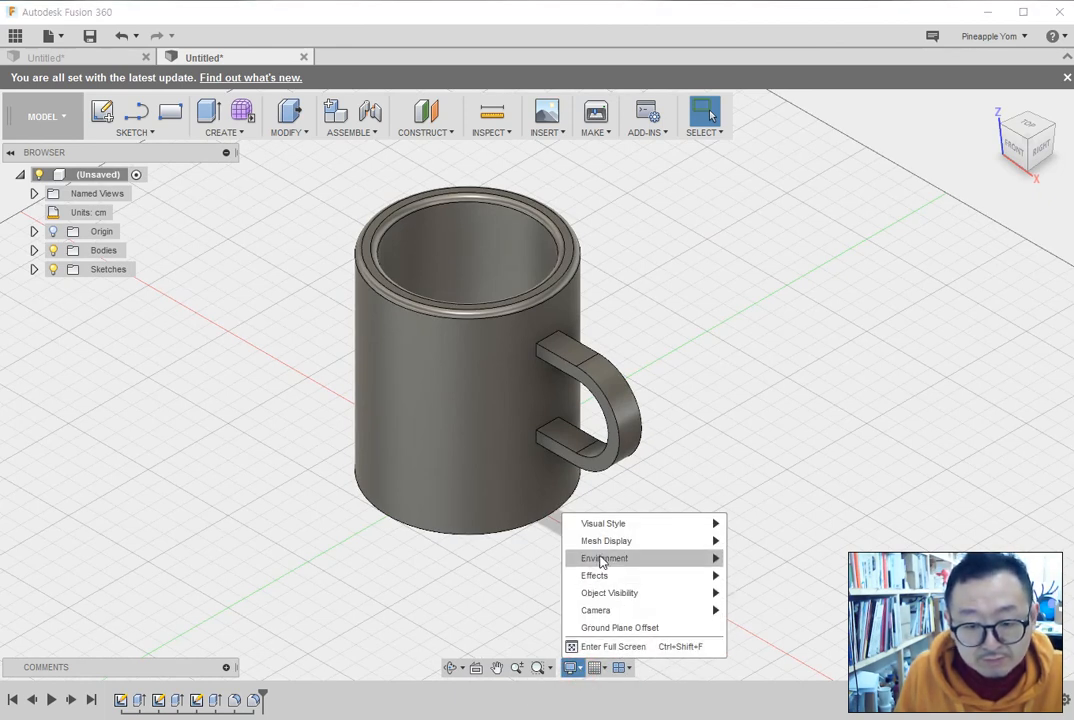
{"action": "mouse_move", "coordinate": [614, 562]}
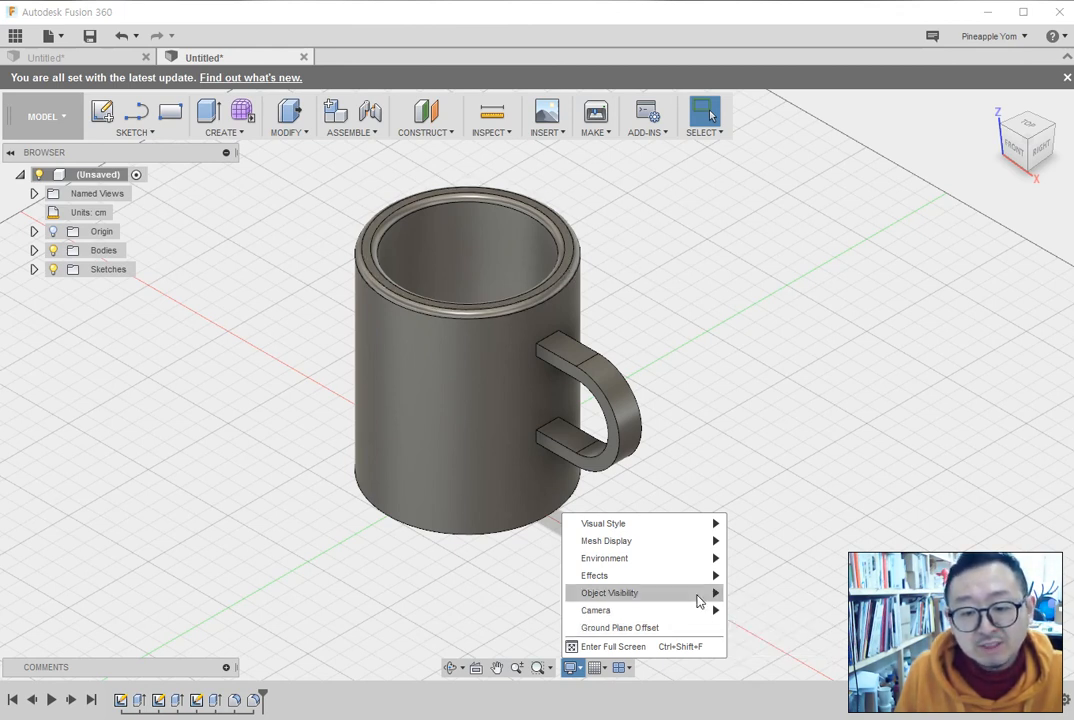
{"action": "mouse_move", "coordinate": [690, 611]}
{"action": "left_click", "coordinate": [750, 632]}
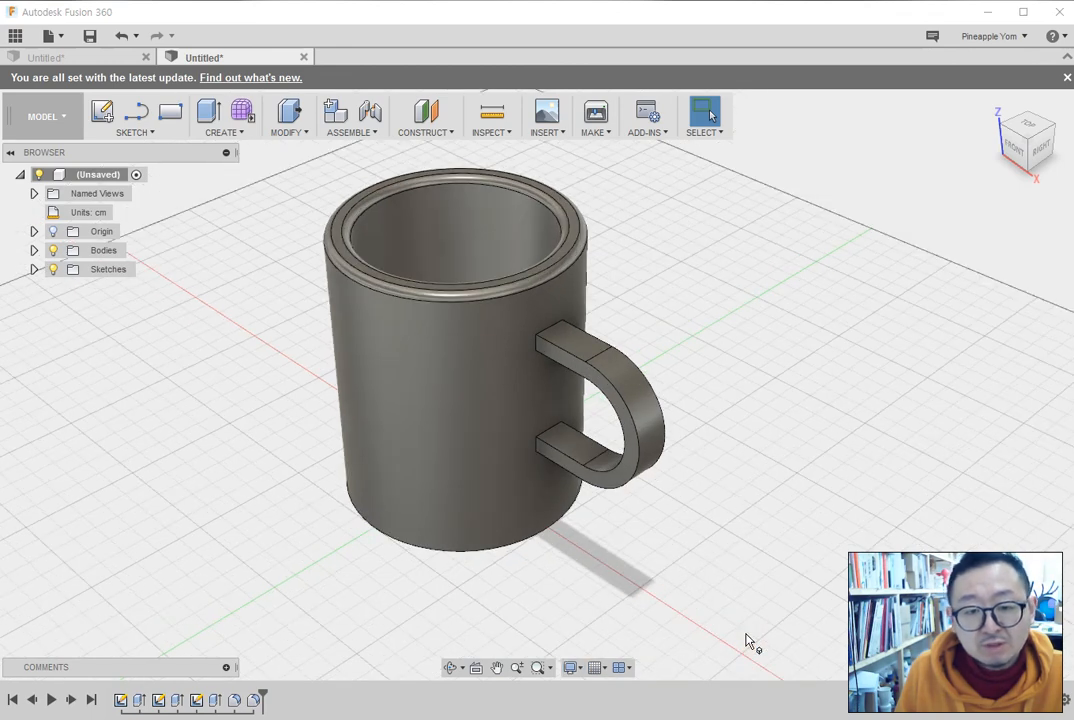
{"action": "scroll", "coordinate": [491, 446], "scroll_direction": "down", "scroll_amount": 3}
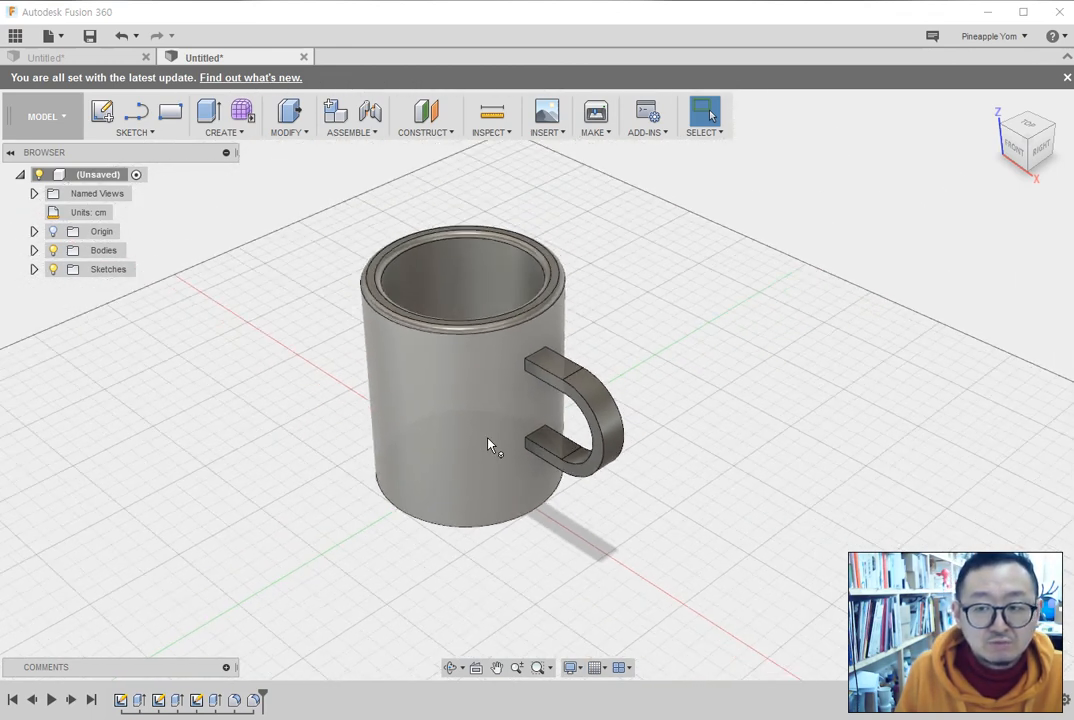
{"action": "mouse_move", "coordinate": [1014, 147]}
{"action": "left_mouse_down"}
{"action": "mouse_move", "coordinate": [1039, 134]}
{"action": "mouse_move", "coordinate": [1006, 137]}
{"action": "mouse_move", "coordinate": [1030, 138]}
{"action": "left_mouse_up"}
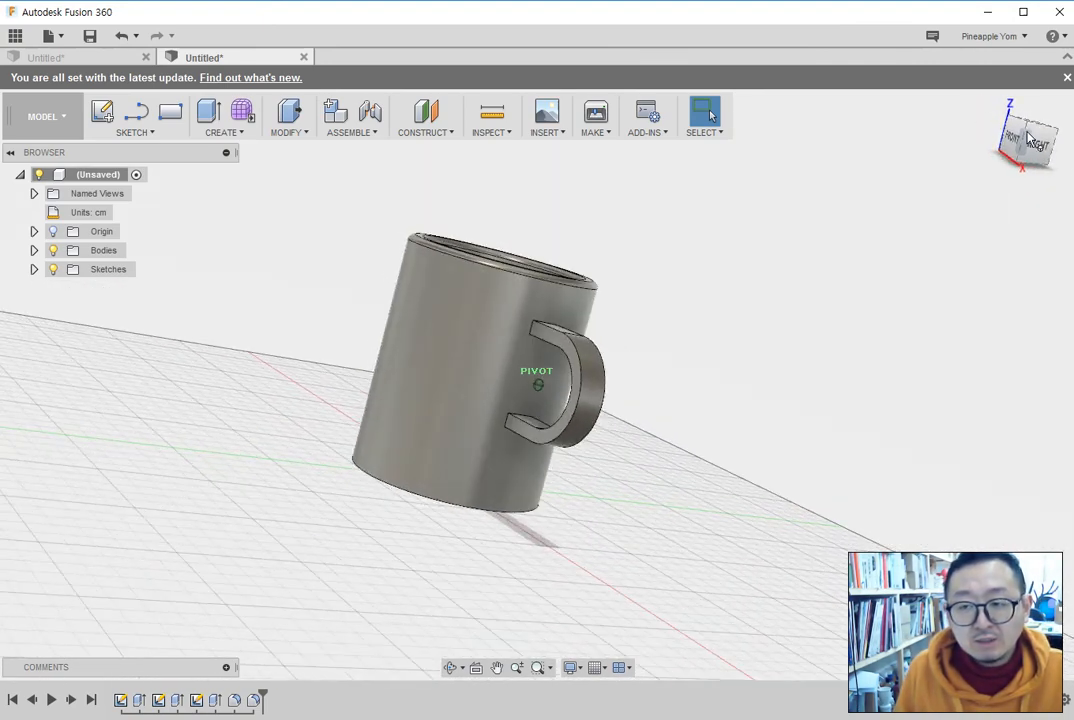
{"action": "left_click", "coordinate": [991, 107]}
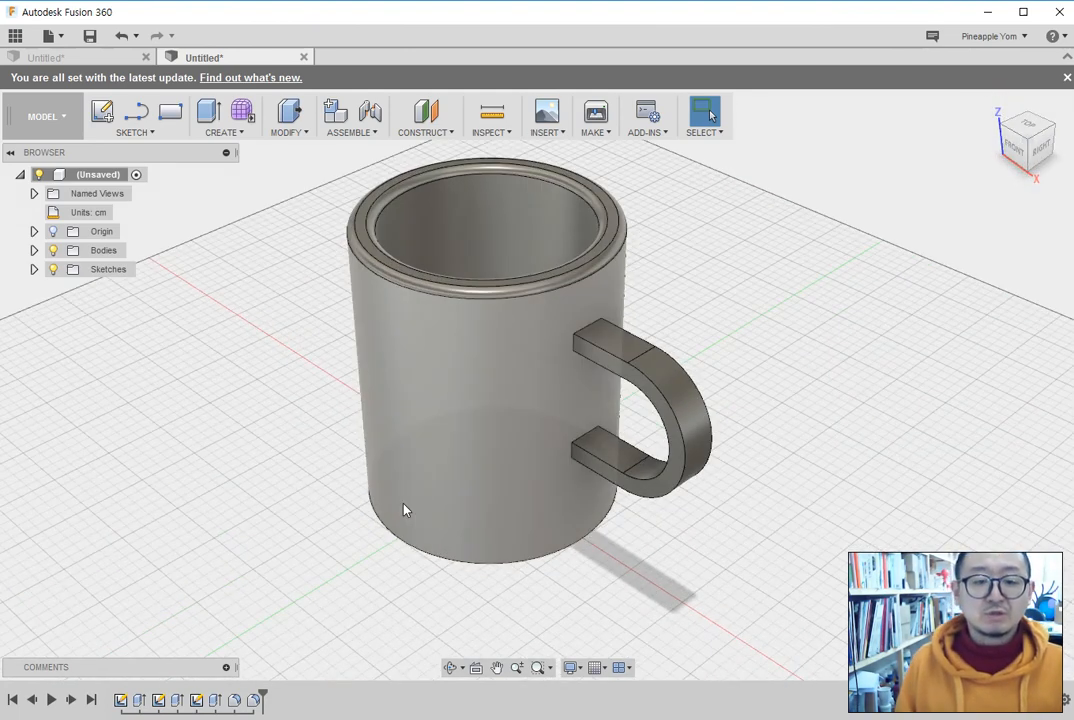